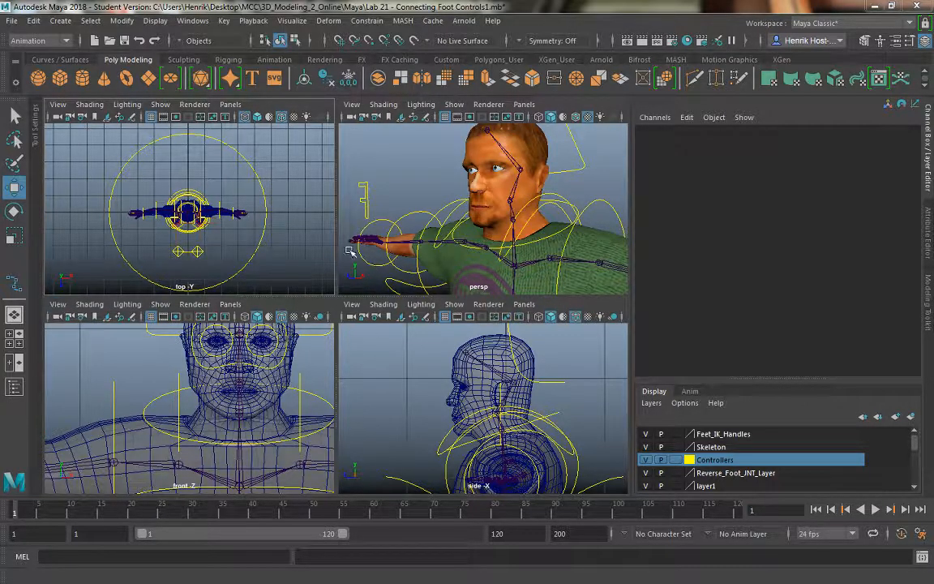
- Switch to the Rigging menu set and place a single joint at the chin in the side view
{"action": "middle_click_drag", "start_coordinate": [296, 257], "coordinate": [271, 248], "text": "alt"}
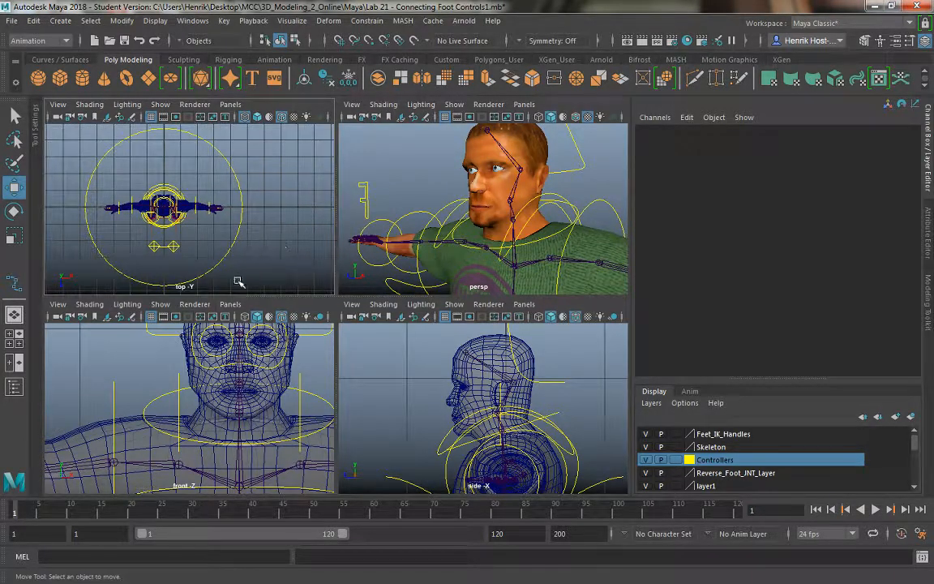
{"action": "left_click", "coordinate": [54, 41]}
{"action": "left_click", "coordinate": [32, 52]}
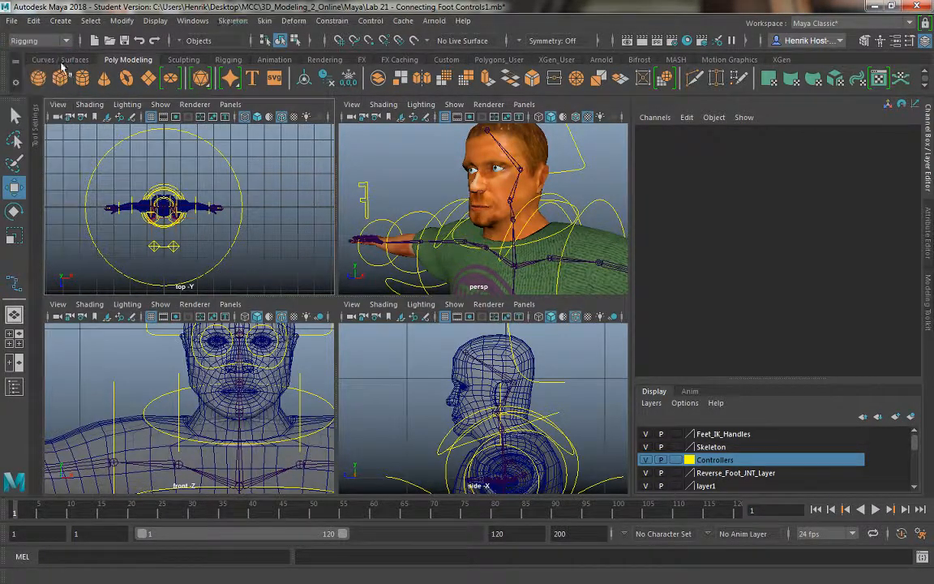
{"action": "left_click", "coordinate": [237, 22]}
{"action": "left_click", "coordinate": [260, 53]}
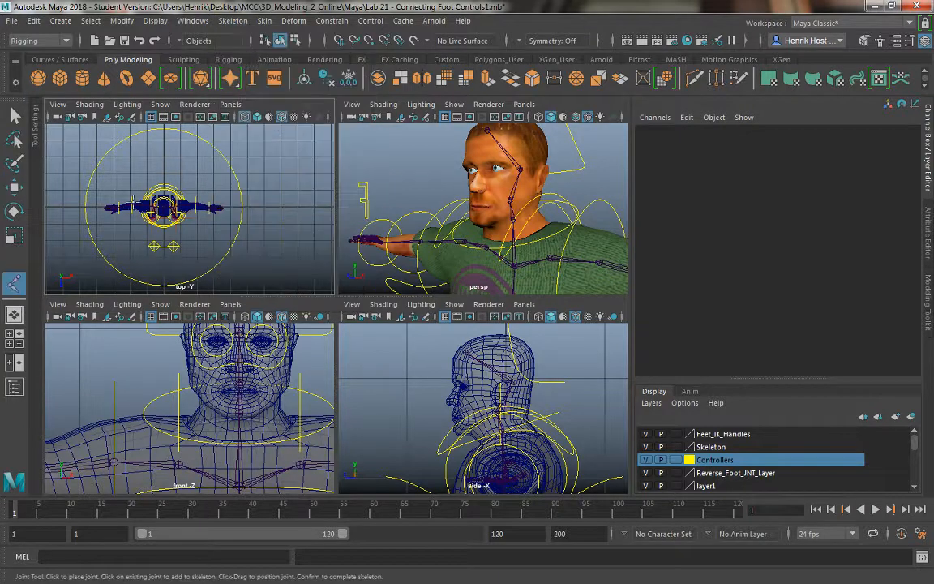
{"action": "scroll", "coordinate": [439, 412], "scroll_direction": "up", "scroll_amount": 3}
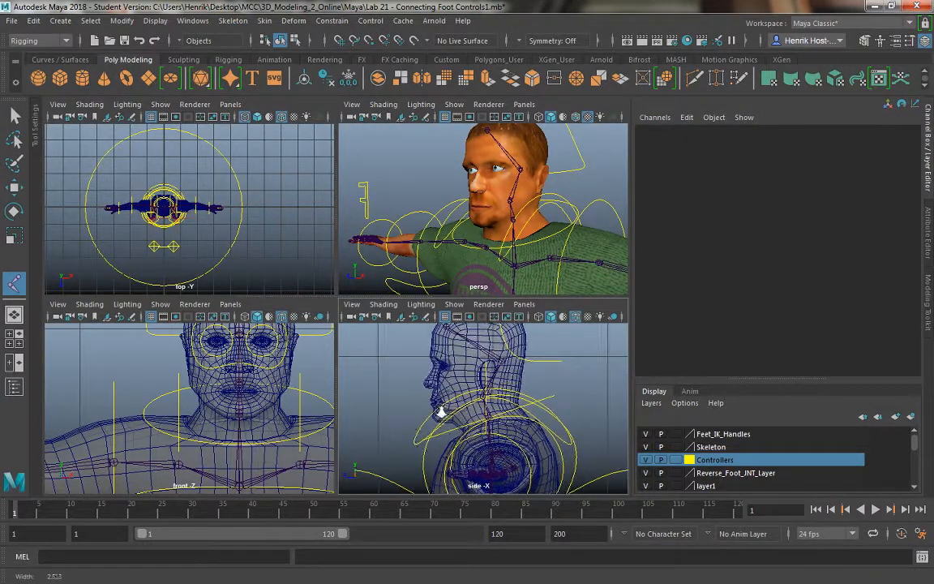
{"action": "left_click", "coordinate": [439, 412]}
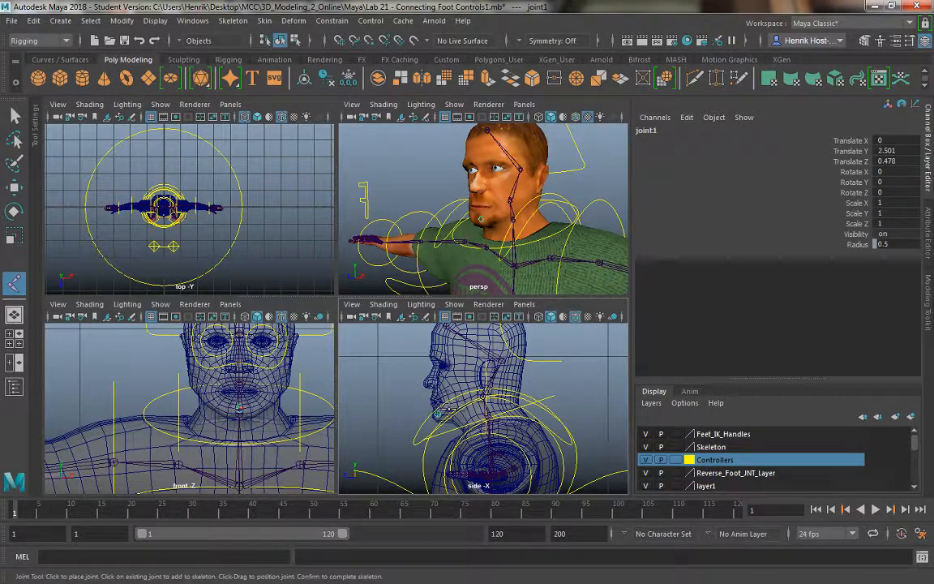
- Rename the new chin joint Jaw_JNT, keeping it at its original position by undoing any stray move
{"action": "key", "text": "w"}
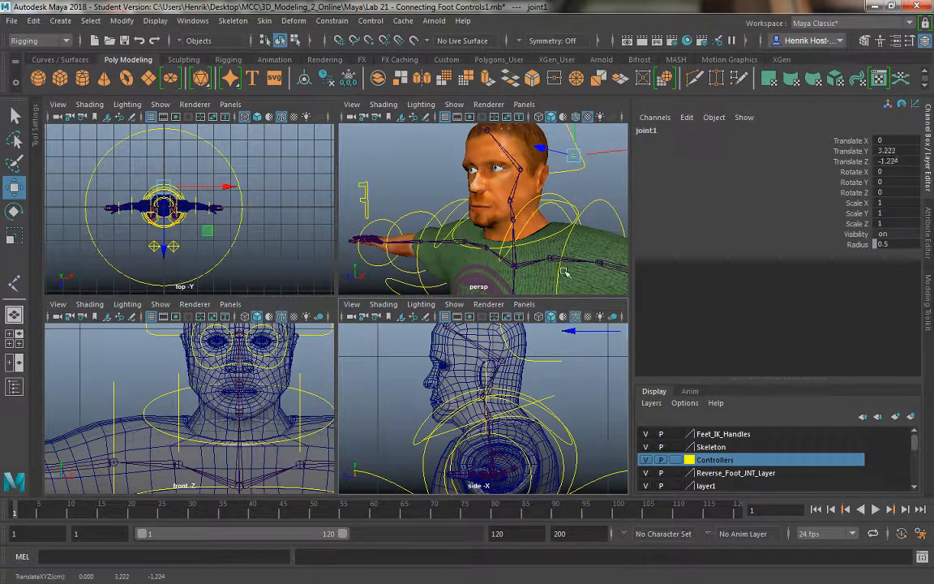
{"action": "key", "text": "ctrl+z"}
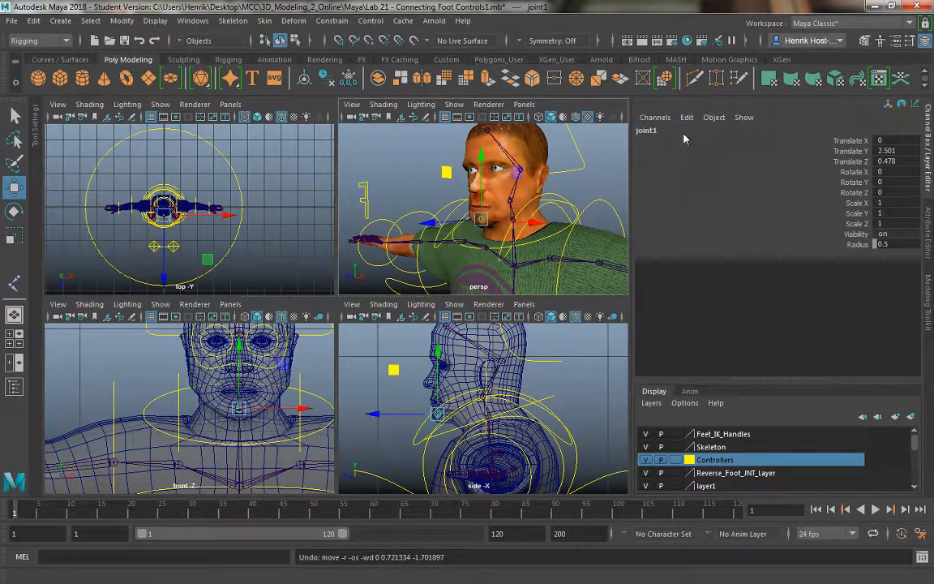
{"action": "left_click", "coordinate": [648, 131]}
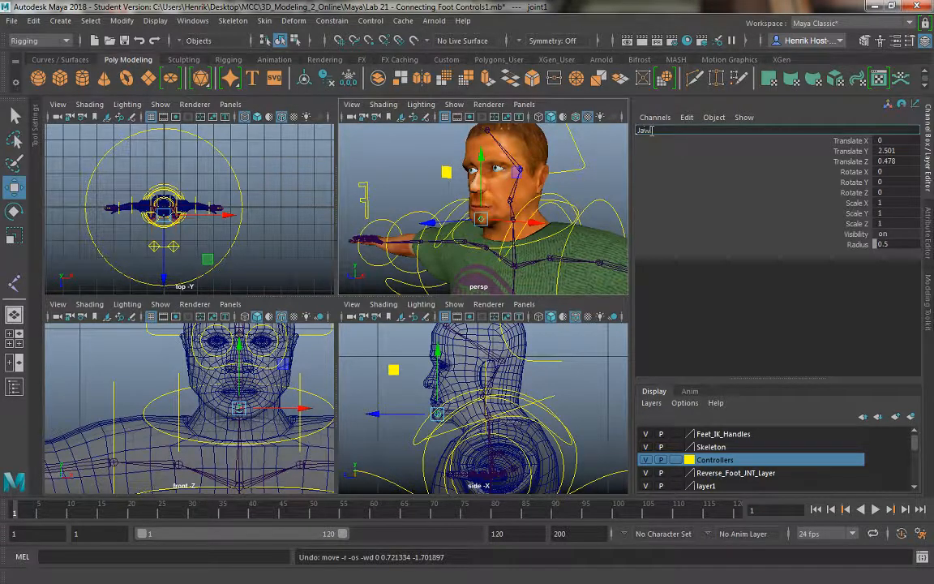
{"action": "type", "text": "Jaw_JNT"}
{"action": "key", "text": "Return"}
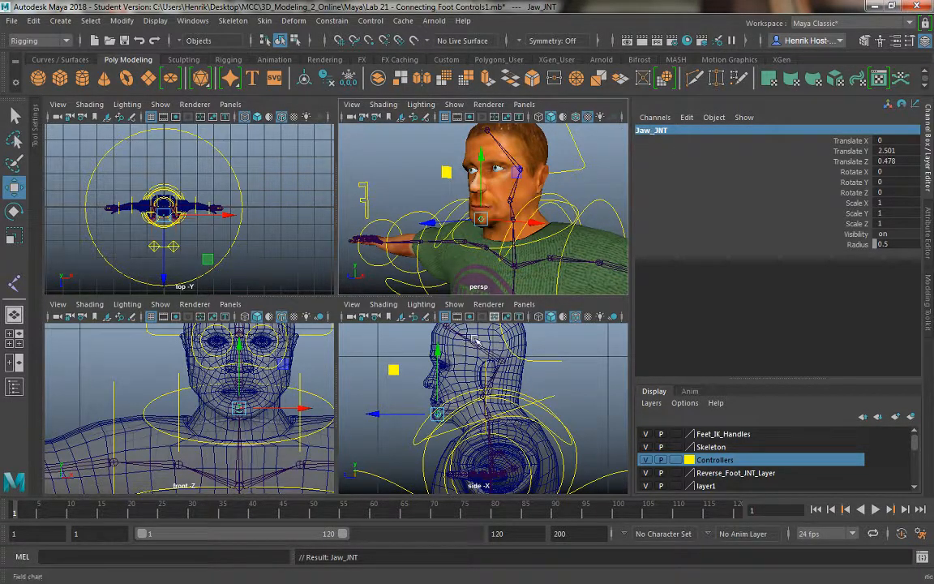
- Parent Jaw_JNT to the Neck_3_JNT joint at the back of the head
{"action": "left_click", "coordinate": [507, 367]}
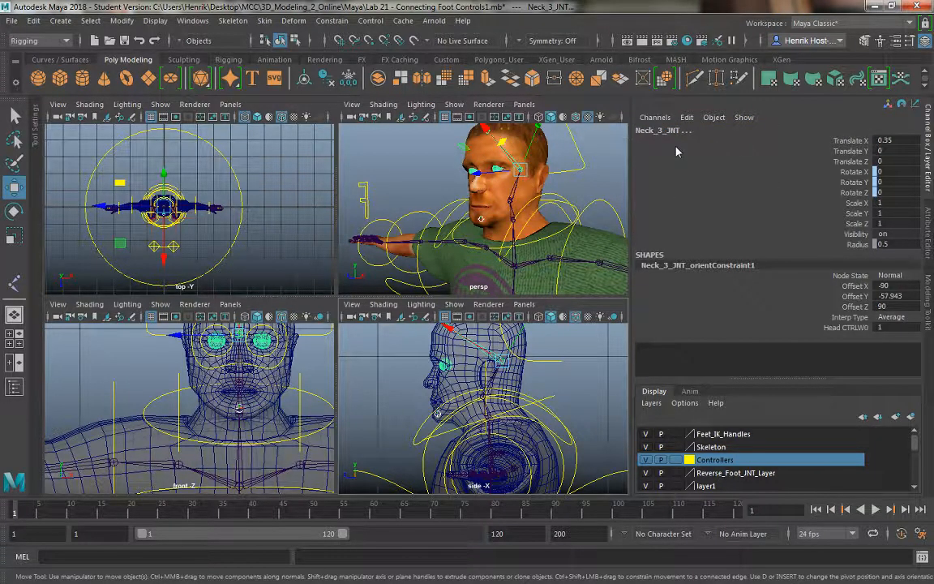
{"action": "key", "text": "Down"}
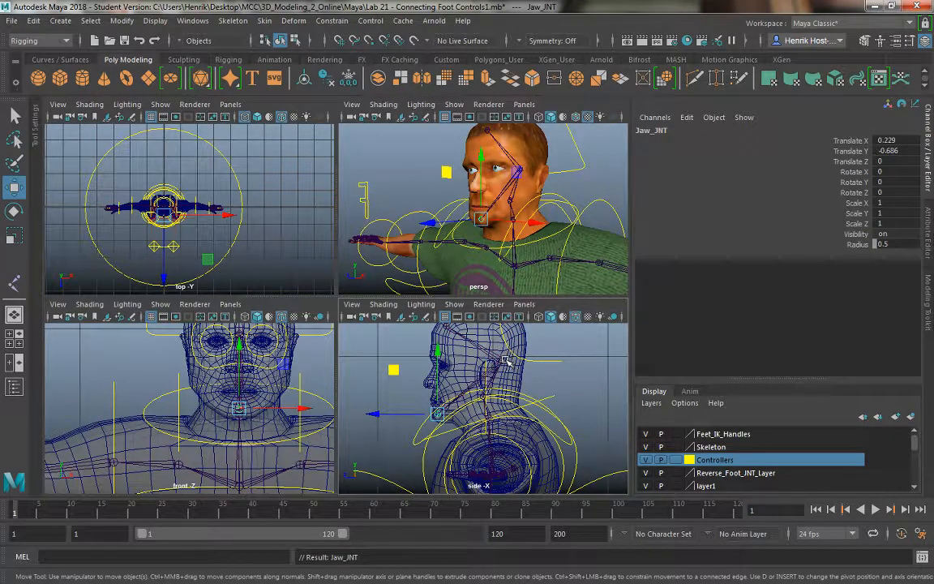
{"action": "key", "text": "Up"}
- Test the jaw joint's connection by rotating Head_CTRL, undo the rotation and clear the selection
{"action": "left_click", "coordinate": [584, 151]}
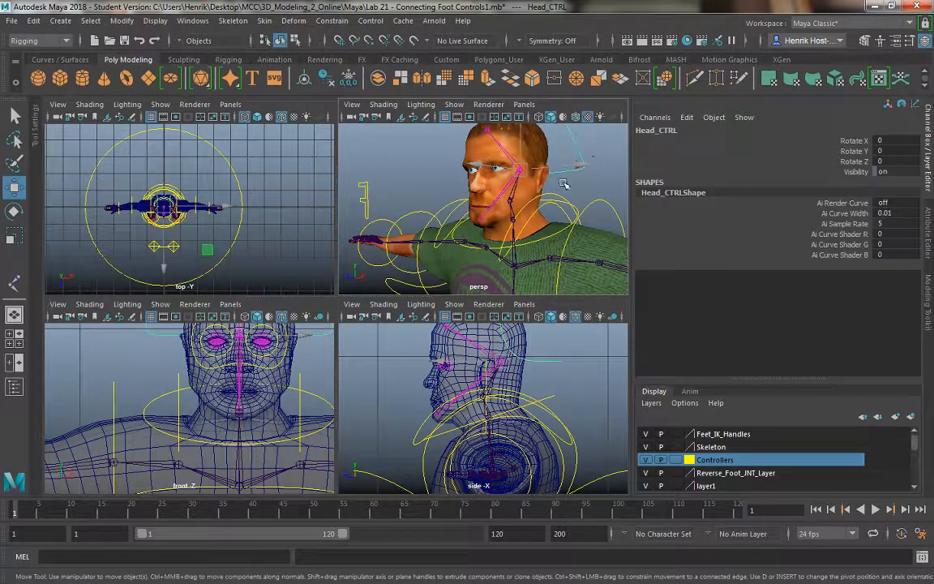
{"action": "key", "text": "e"}
{"action": "left_click_drag", "start_coordinate": [472, 161], "coordinate": [449, 165]}
{"action": "key", "text": "ctrl+z"}
{"action": "left_click", "coordinate": [427, 177]}
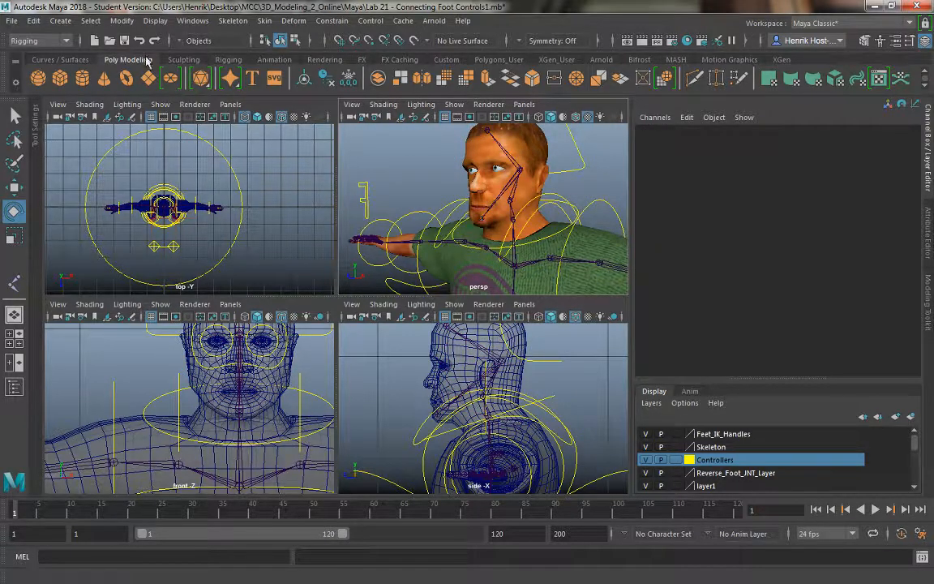
- Draw a grid-snapped, three-point U-shaped cubic curve beside the character in the front view with the EP Curve Tool
{"action": "left_click", "coordinate": [60, 20]}
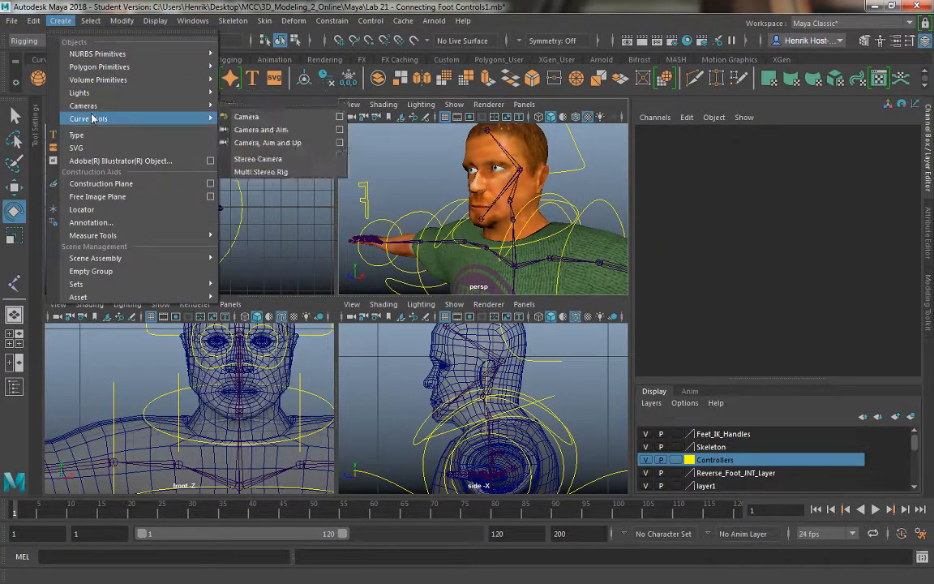
{"action": "mouse_move", "coordinate": [117, 119]}
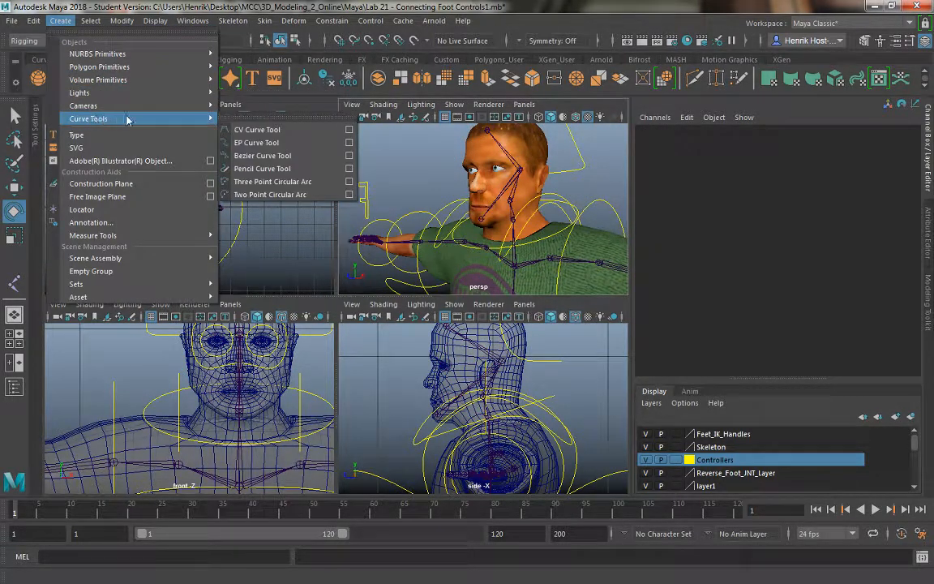
{"action": "left_click", "coordinate": [350, 143]}
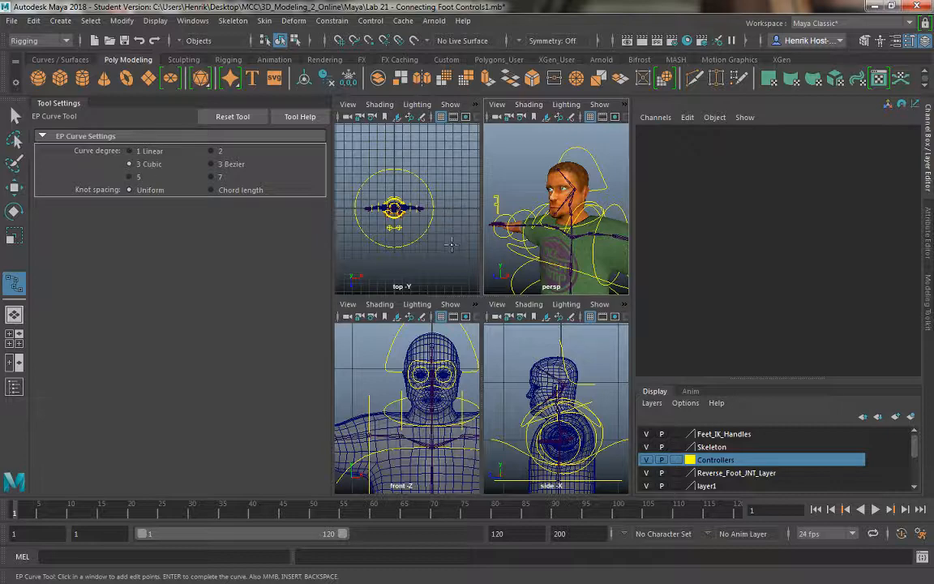
{"action": "scroll", "coordinate": [442, 371], "scroll_direction": "down", "scroll_amount": 5}
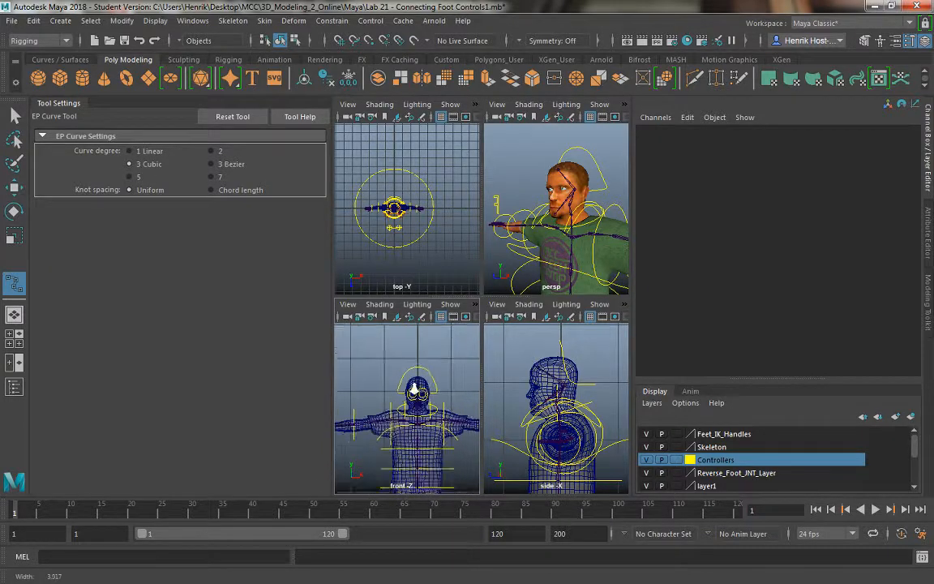
{"action": "middle_click_drag", "start_coordinate": [443, 371], "coordinate": [476, 346], "text": "alt"}
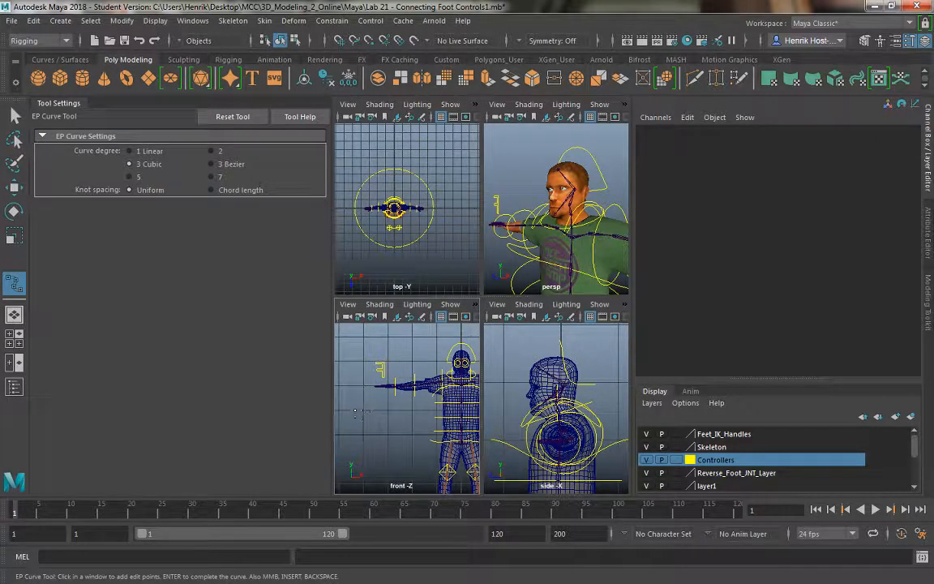
{"action": "left_click", "coordinate": [340, 410]}
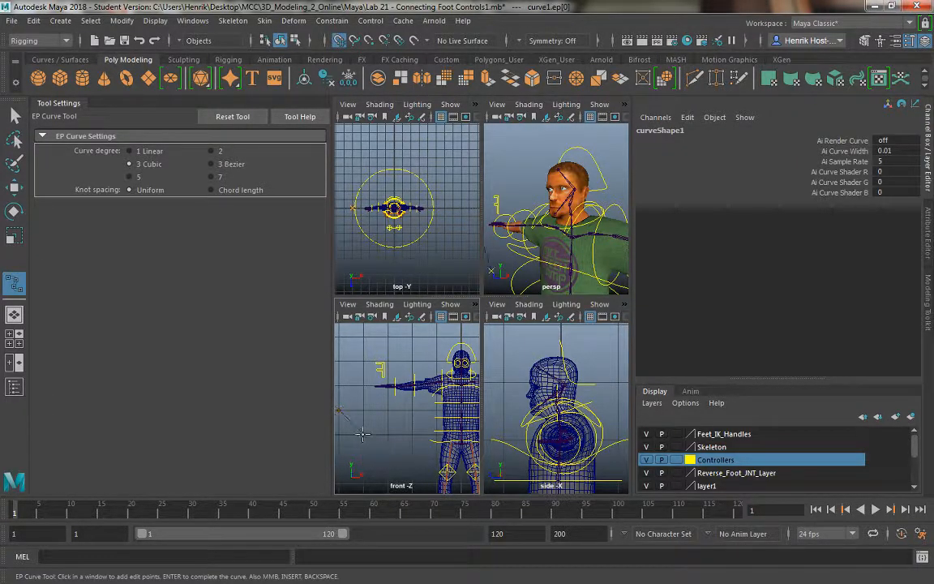
{"action": "left_click", "coordinate": [362, 435]}
{"action": "left_click", "coordinate": [391, 412]}
{"action": "key", "text": "Return"}
- Rename the new U-shaped curve Jaw_CTRL
{"action": "key", "text": "e"}
{"action": "double_click", "coordinate": [659, 131]}
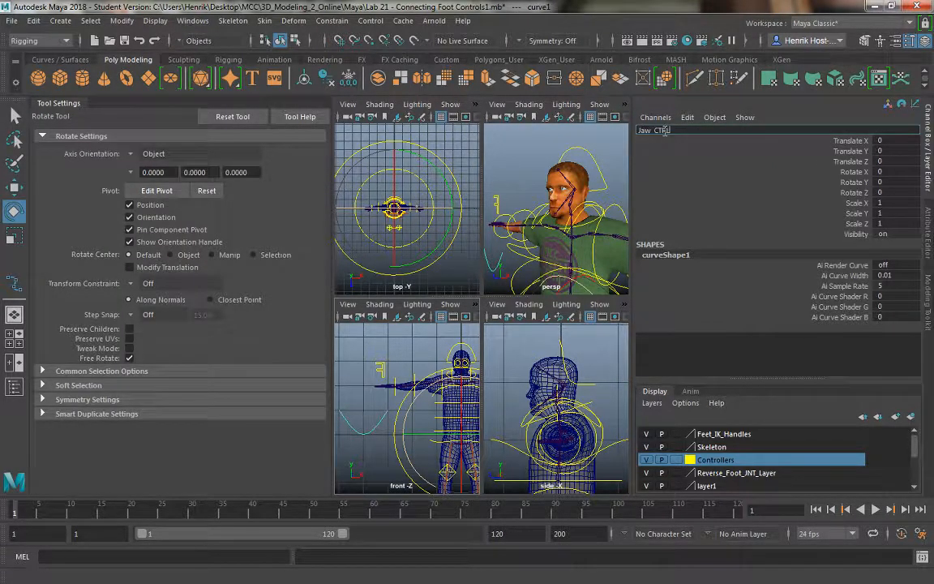
{"action": "type", "text": "Jaw_CTRL"}
{"action": "key", "text": "Return"}
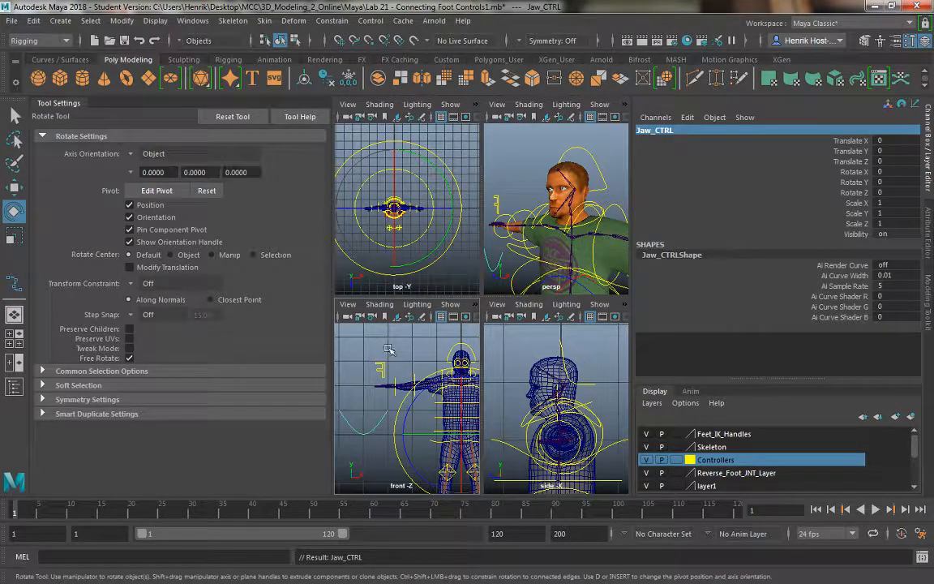
- Center the pivot of the Jaw_CTRL curve on its own shape
{"action": "scroll", "coordinate": [361, 413], "scroll_direction": "up", "scroll_amount": 2}
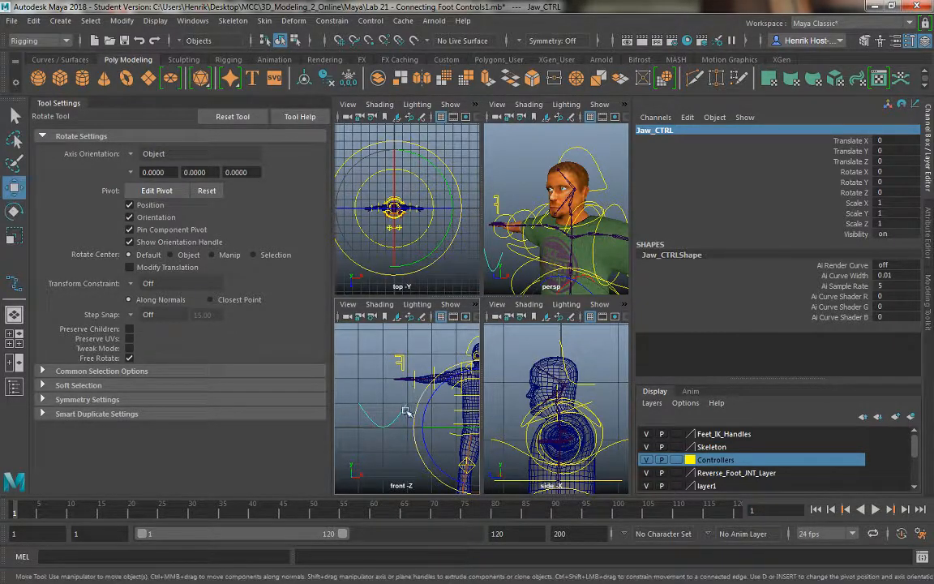
{"action": "key", "text": "w"}
{"action": "middle_click_drag", "start_coordinate": [365, 353], "coordinate": [391, 388], "text": "alt"}
{"action": "scroll", "coordinate": [391, 388], "scroll_direction": "down", "scroll_amount": 3}
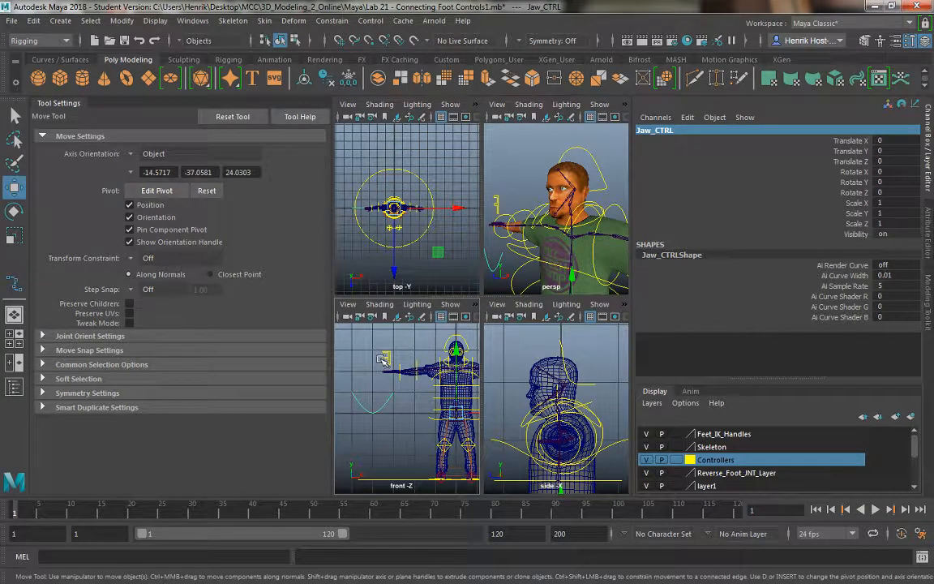
{"action": "left_click", "coordinate": [122, 21]}
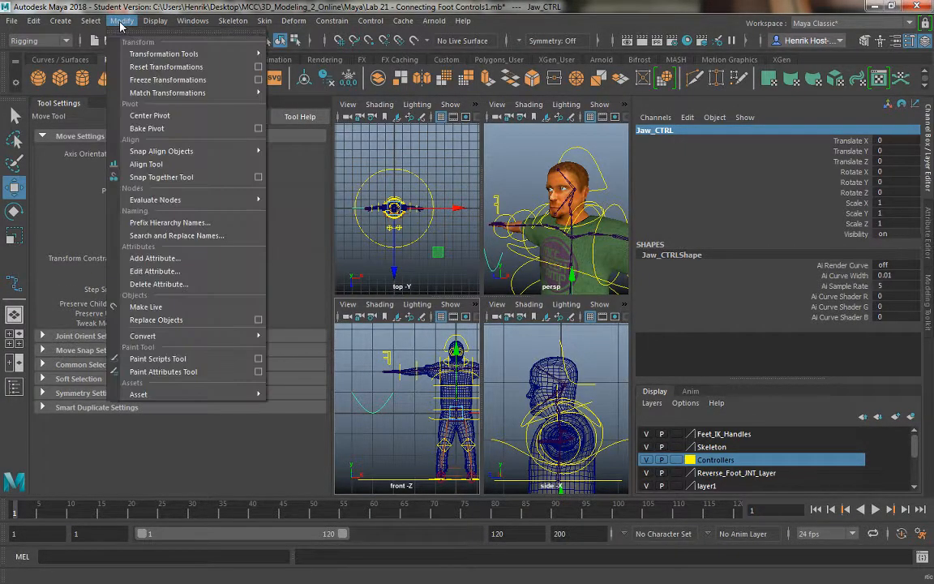
{"action": "left_click", "coordinate": [185, 116]}
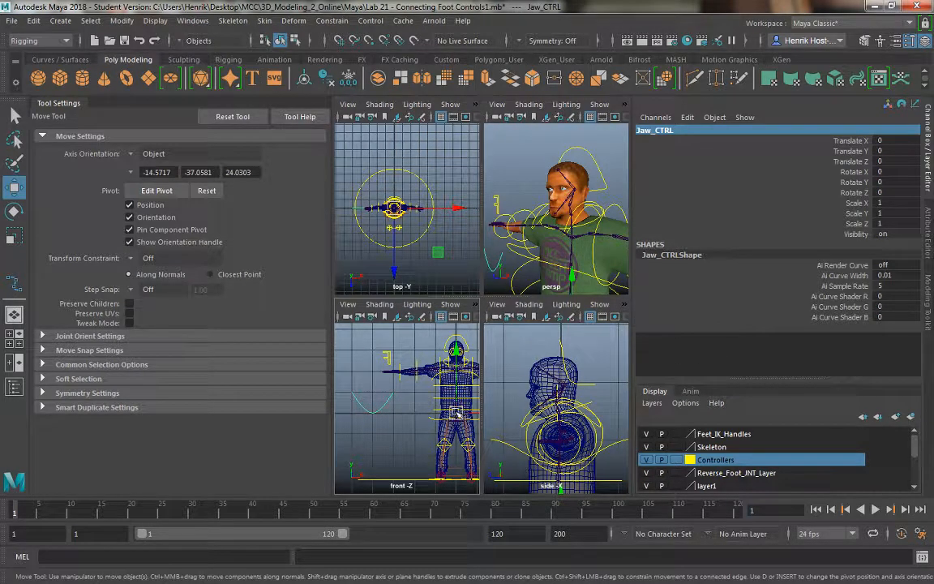
{"action": "left_click", "coordinate": [120, 21]}
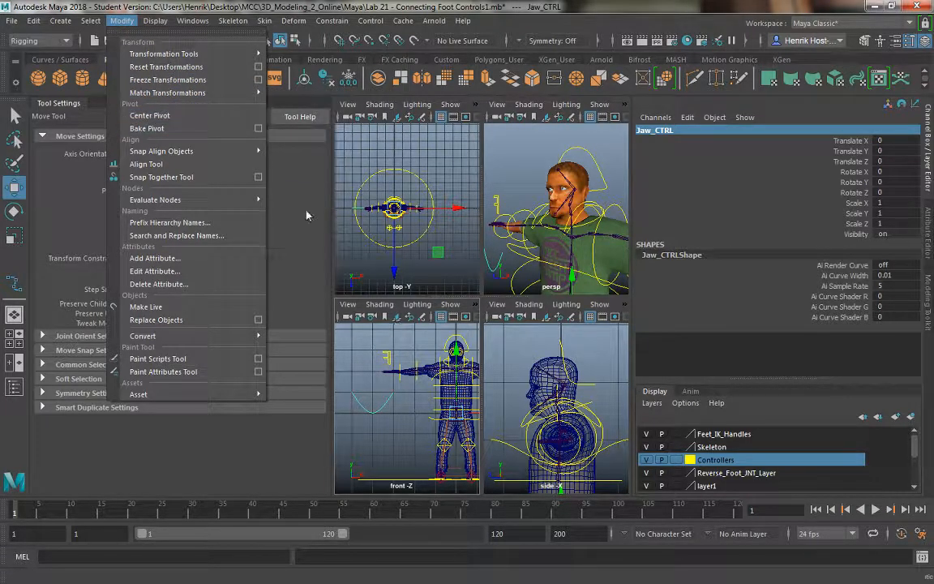
{"action": "left_click", "coordinate": [147, 129]}
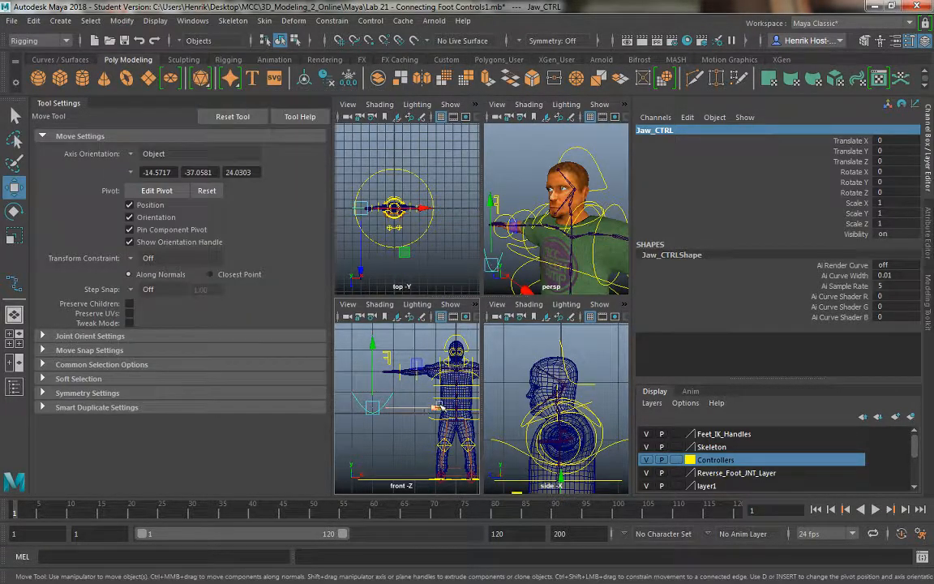
- Move Jaw_CTRL onto the jaw joint at the chin using point snapping, to about X 4.146, Y 2.255, Z 0.479
{"action": "left_click", "coordinate": [491, 266]}
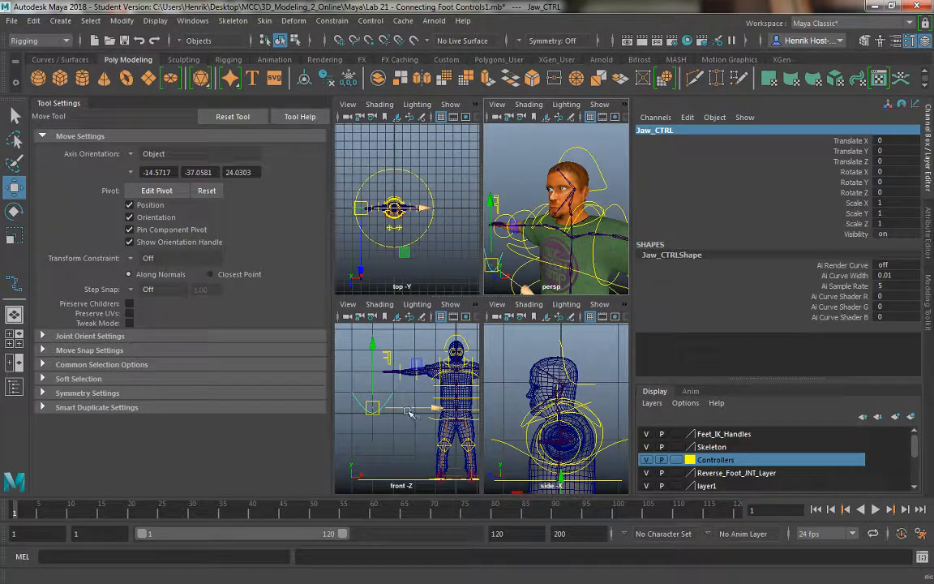
{"action": "left_click", "coordinate": [374, 410]}
{"action": "left_click_drag", "start_coordinate": [372, 409], "coordinate": [479, 357]}
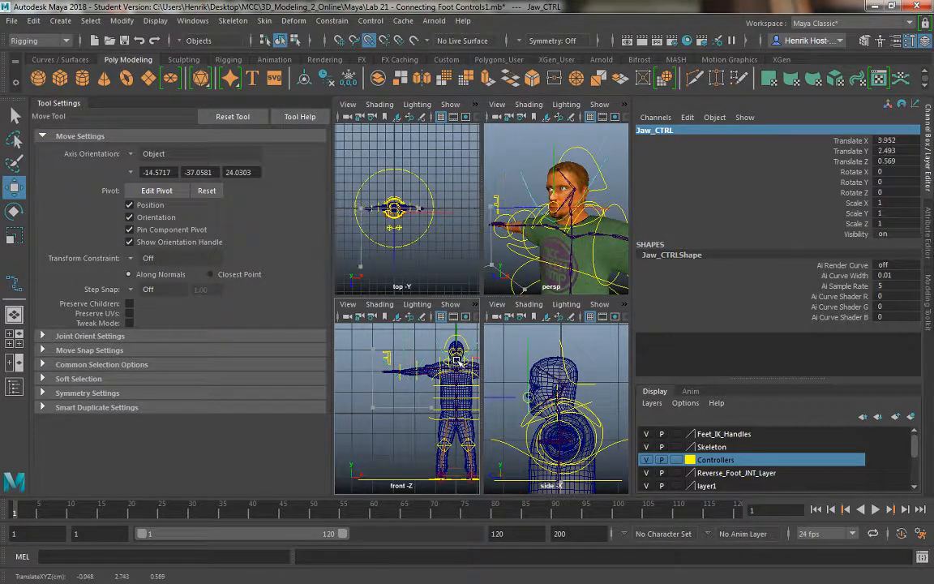
{"action": "left_click_drag", "start_coordinate": [528, 402], "coordinate": [554, 398]}
{"action": "scroll", "coordinate": [479, 363], "scroll_direction": "up", "scroll_amount": 4}
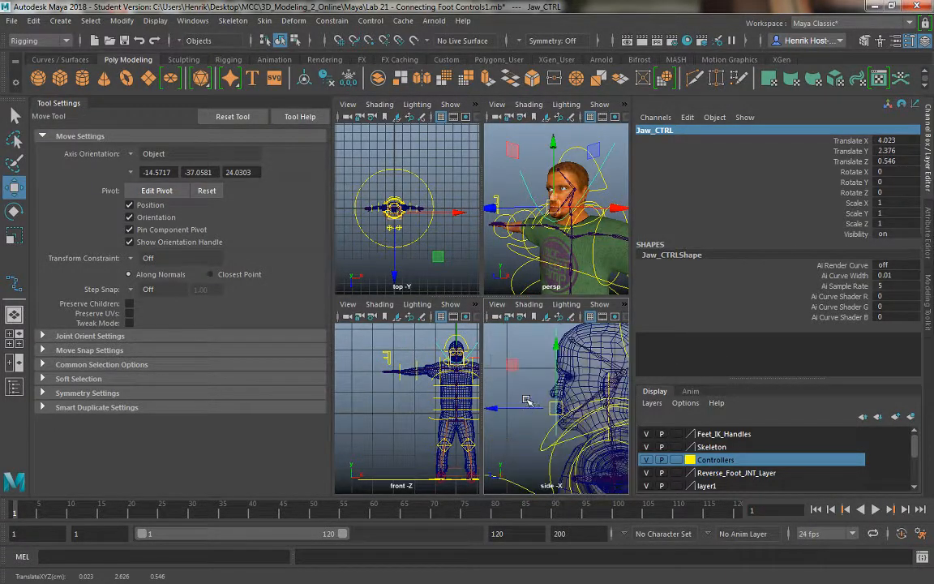
{"action": "key", "text": "space"}
{"action": "scroll", "coordinate": [471, 362], "scroll_direction": "up", "scroll_amount": 3}
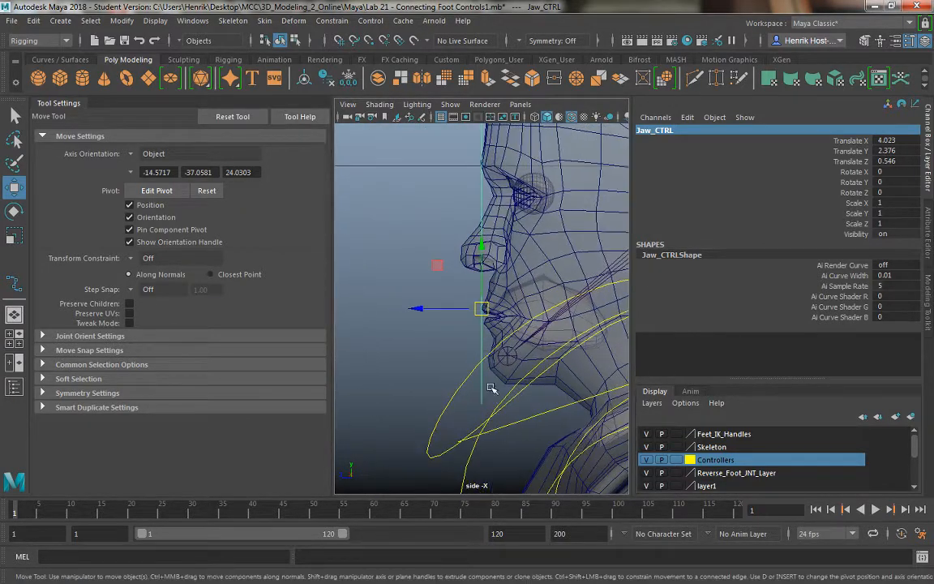
{"action": "left_click", "coordinate": [482, 310]}
{"action": "left_click_drag", "start_coordinate": [485, 313], "coordinate": [510, 357]}
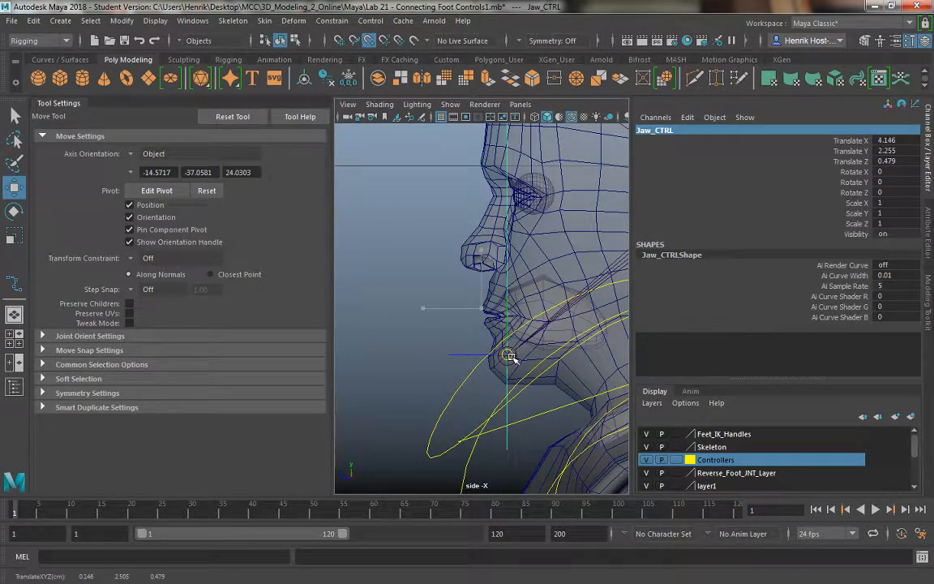
- Rotate Jaw_CTRL about -48 degrees around X in the side view, and return to the four-view layout
{"action": "key", "text": "e"}
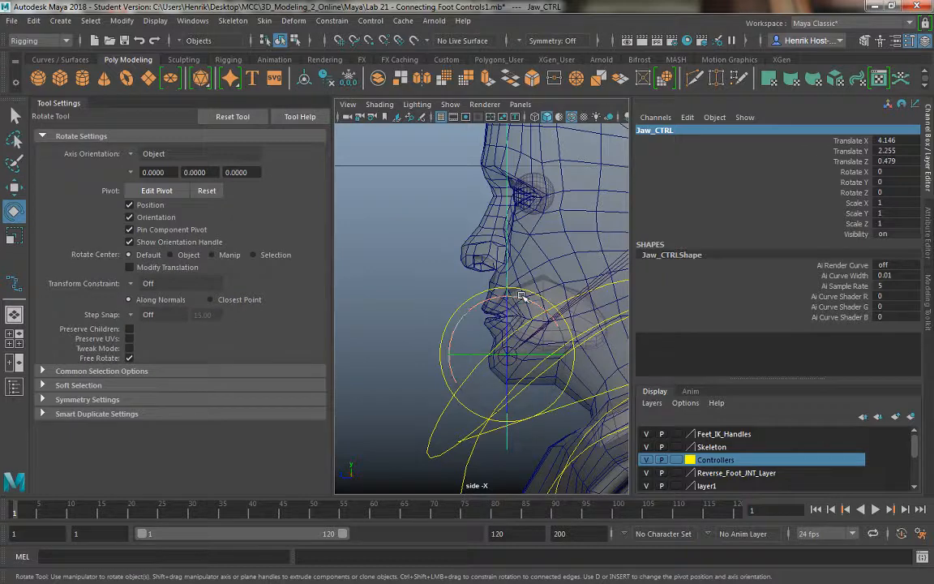
{"action": "left_click_drag", "start_coordinate": [529, 302], "coordinate": [574, 332]}
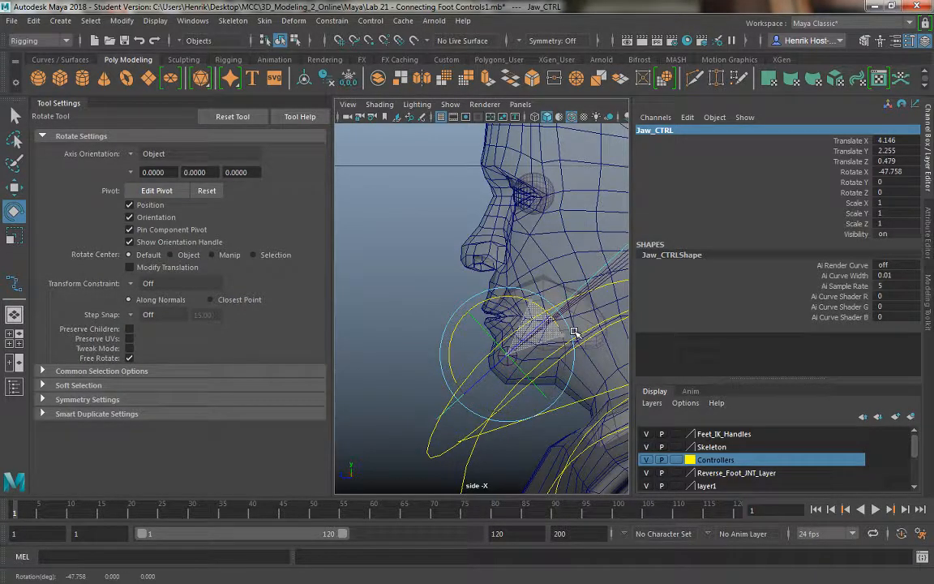
{"action": "key", "text": "space"}
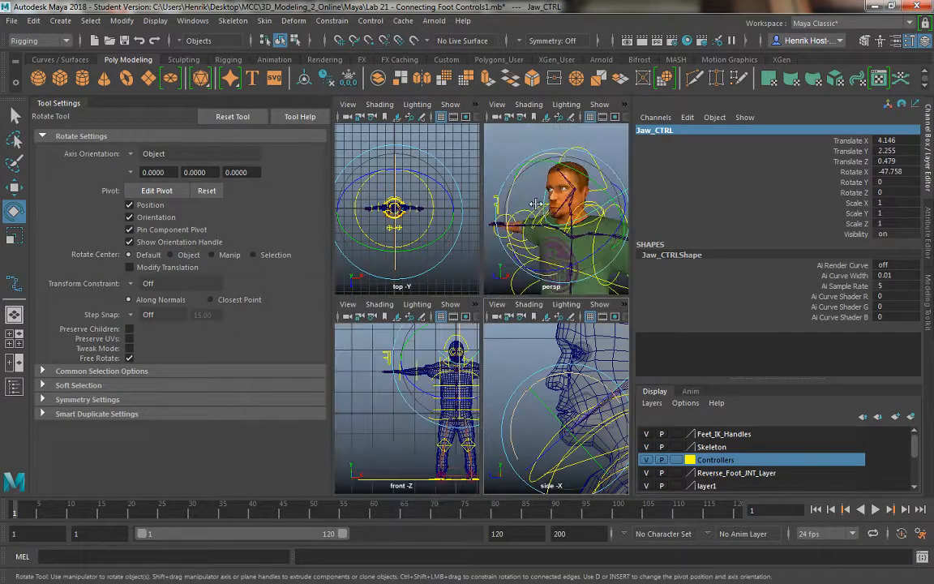
- Scale the two end control vertices of Jaw_CTRL toward each other to about 0.65 in X and adjust their position beside the face
{"action": "key", "text": "space"}
{"action": "left_click_drag", "start_coordinate": [544, 219], "coordinate": [548, 265], "text": "alt"}
{"action": "left_click", "coordinate": [543, 251]}
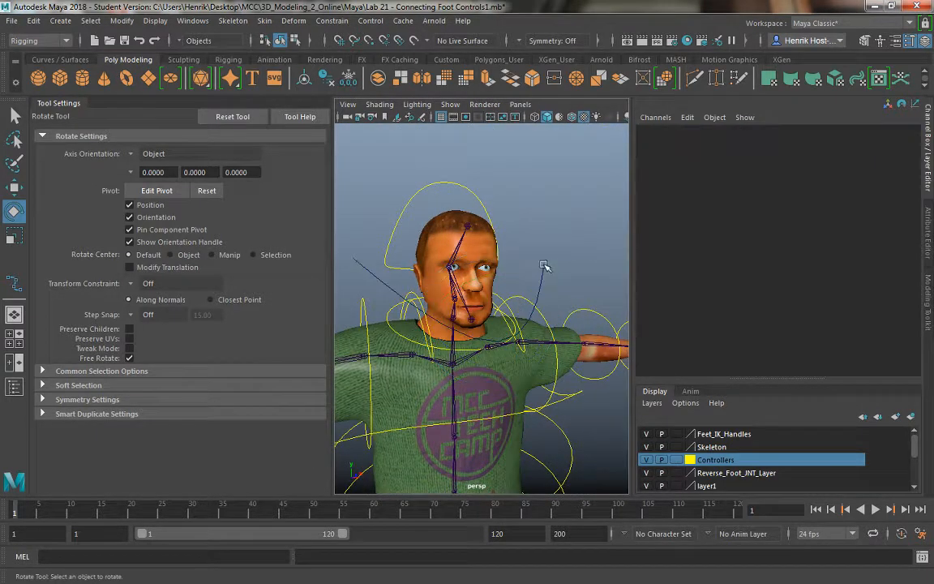
{"action": "left_click", "coordinate": [545, 267]}
{"action": "right_click_drag", "start_coordinate": [545, 267], "coordinate": [546, 254]}
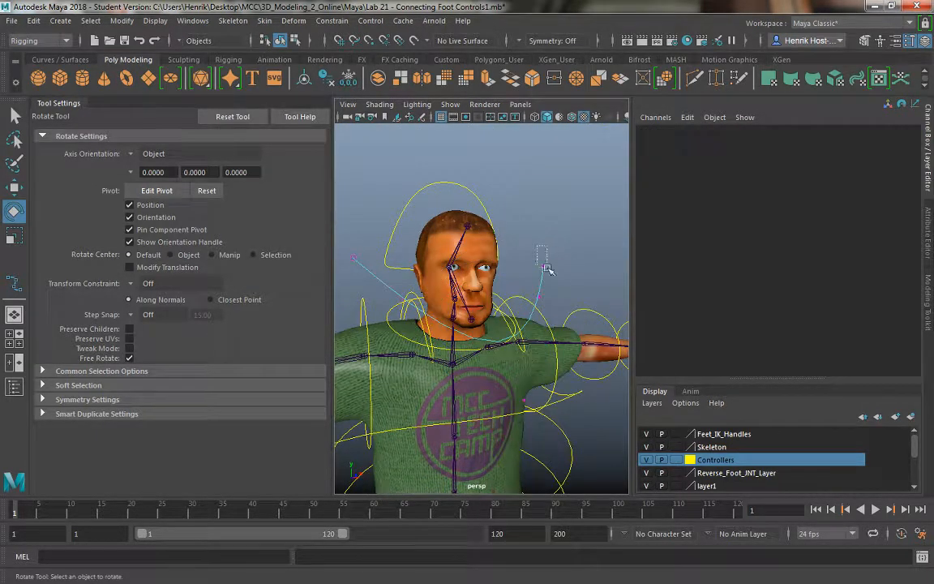
{"action": "left_click_drag", "start_coordinate": [317, 235], "coordinate": [360, 274]}
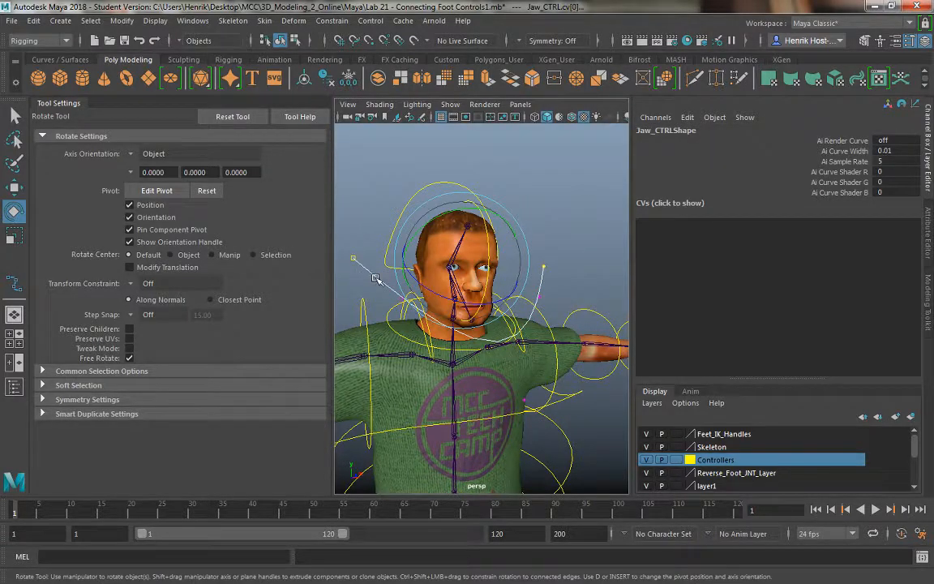
{"action": "key", "text": "w"}
{"action": "key", "text": "r"}
{"action": "mouse_move", "coordinate": [507, 261]}
{"action": "left_mouse_down"}
{"action": "mouse_move", "coordinate": [485, 265]}
{"action": "mouse_move", "coordinate": [495, 263]}
{"action": "left_mouse_up"}
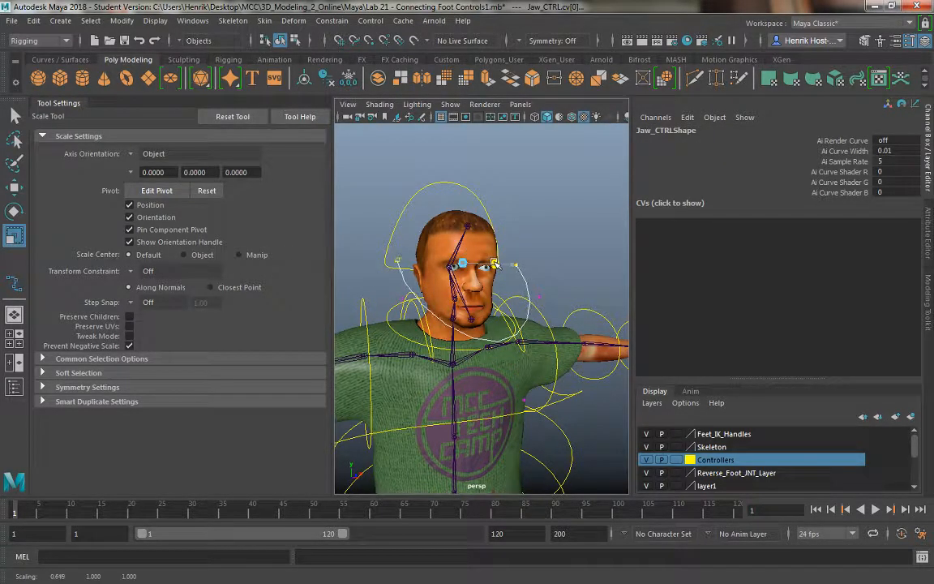
{"action": "left_click_drag", "start_coordinate": [447, 239], "coordinate": [565, 222], "text": "alt"}
{"action": "key", "text": "w"}
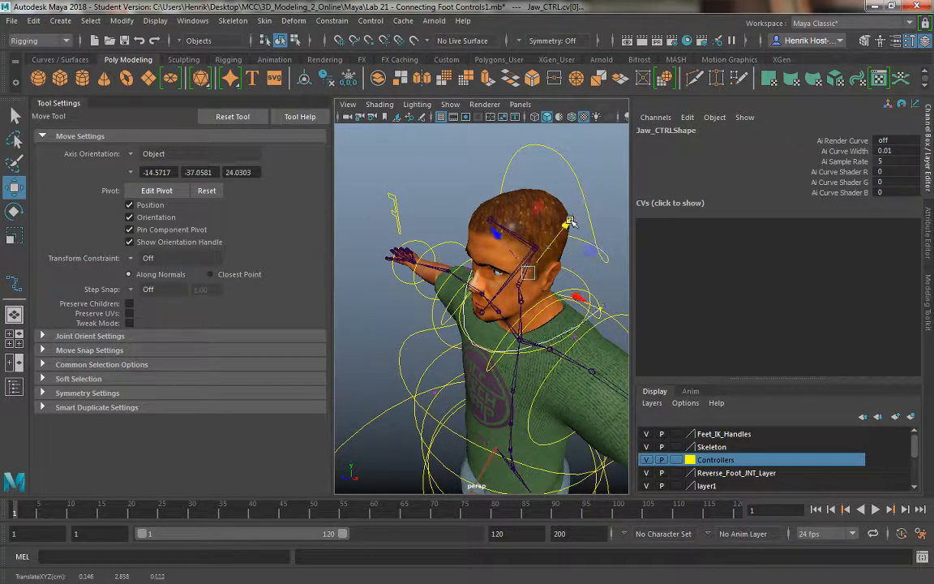
{"action": "left_click_drag", "start_coordinate": [589, 195], "coordinate": [550, 262], "text": "alt"}
{"action": "key", "text": "r"}
{"action": "right_click_drag", "start_coordinate": [550, 262], "coordinate": [541, 335], "text": "alt"}
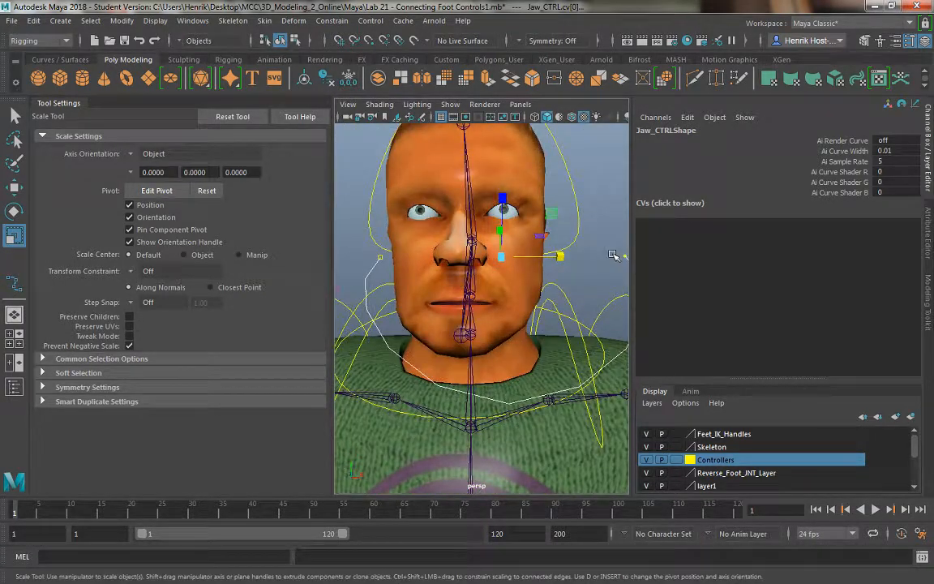
- Snap the whole Jaw_CTRL onto the jaw joint at about X 4, Y 2.251, Z 0.478 and scale it uniformly to about 0.853
{"action": "right_click_drag", "start_coordinate": [619, 259], "coordinate": [627, 225]}
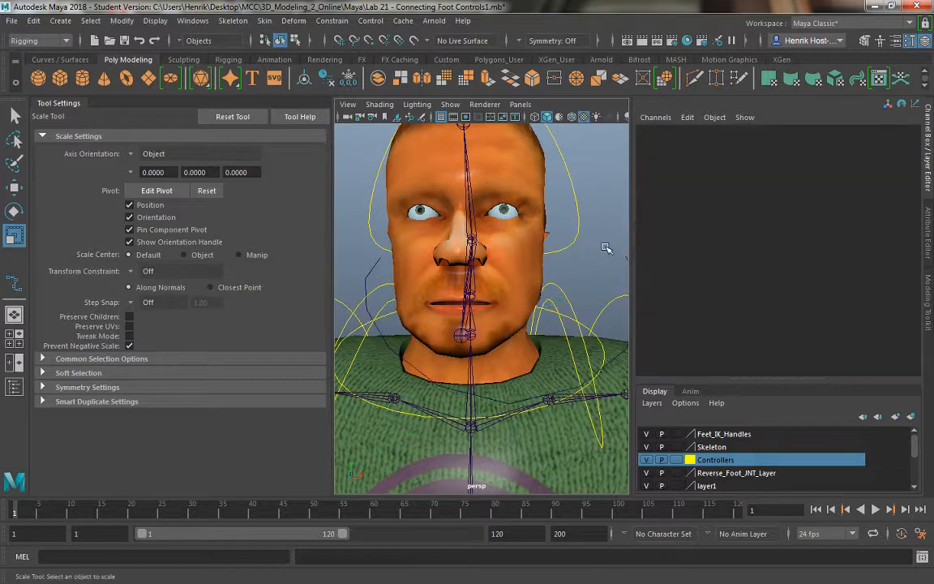
{"action": "key", "text": "w"}
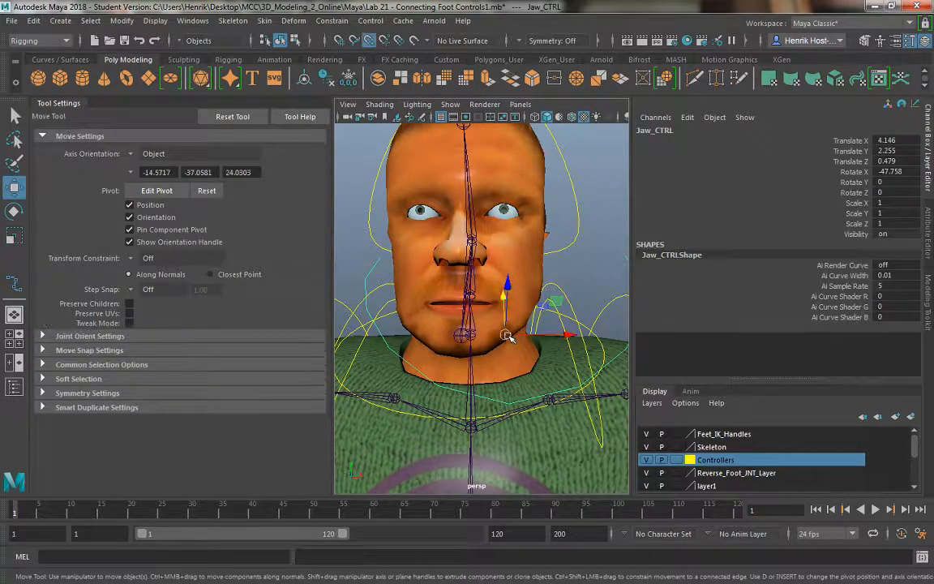
{"action": "left_click_drag", "start_coordinate": [507, 339], "coordinate": [445, 316]}
{"action": "key", "text": "r"}
{"action": "left_click", "coordinate": [606, 248]}
{"action": "mouse_move", "coordinate": [576, 298]}
{"action": "left_mouse_down", "text": "alt"}
{"action": "mouse_move", "coordinate": [592, 309]}
{"action": "mouse_move", "coordinate": [609, 298]}
{"action": "mouse_move", "coordinate": [584, 294]}
{"action": "left_mouse_up", "text": "alt"}
- Spread the two end control vertices of Jaw_CTRL farther apart along X
{"action": "left_click", "coordinate": [542, 291]}
{"action": "right_click_drag", "start_coordinate": [542, 296], "coordinate": [496, 236]}
{"action": "left_click", "coordinate": [528, 288]}
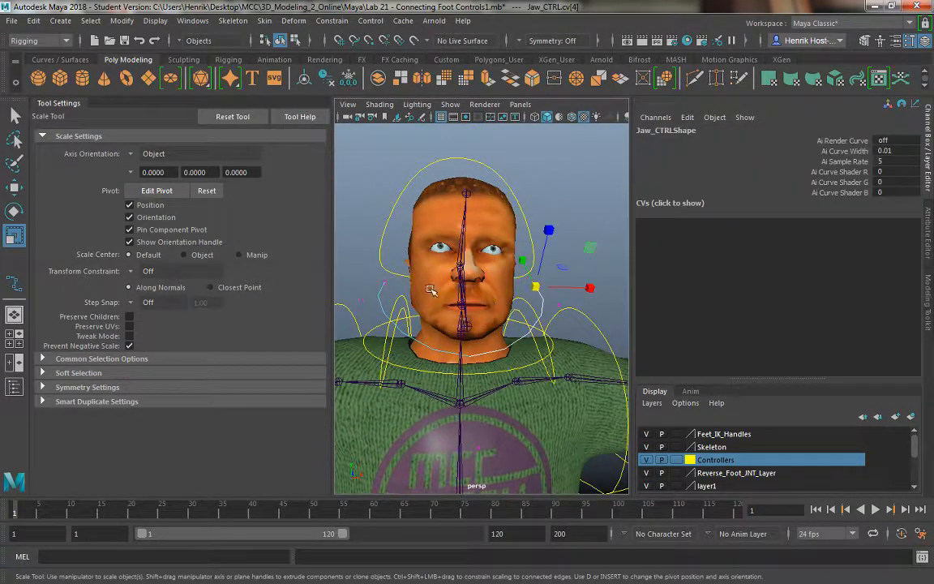
{"action": "left_click_drag", "start_coordinate": [380, 281], "coordinate": [412, 302], "text": "shift"}
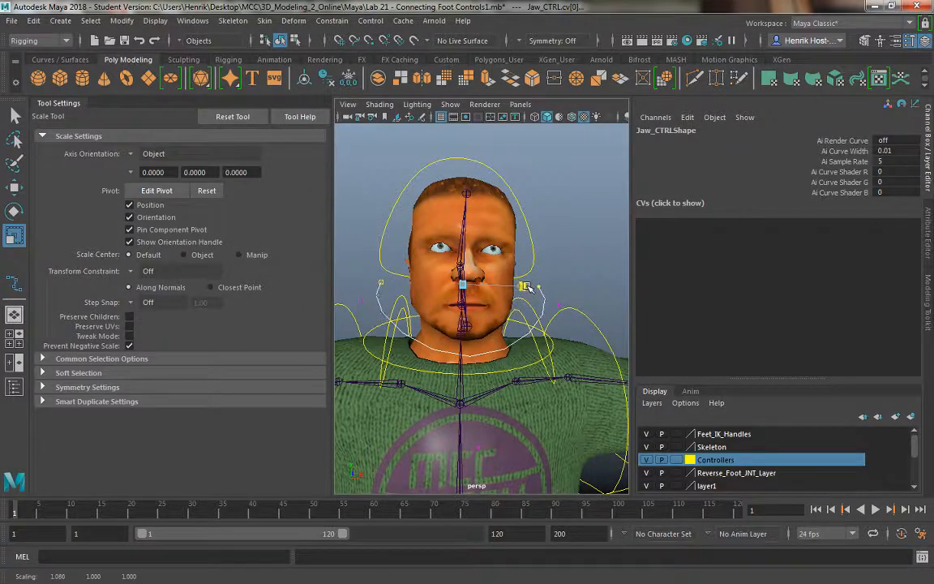
{"action": "left_click_drag", "start_coordinate": [523, 290], "coordinate": [547, 292]}
- Scale the second control vertex from each end of Jaw_CTRL inward along X, and return to object selection
{"action": "left_click_drag", "start_coordinate": [353, 293], "coordinate": [372, 305]}
{"action": "left_click", "coordinate": [563, 304], "text": "shift"}
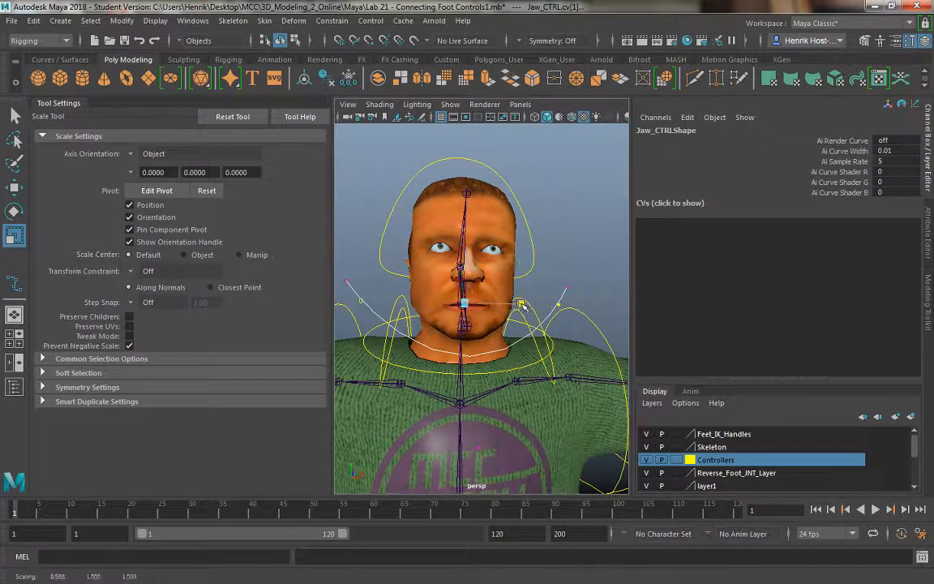
{"action": "left_click_drag", "start_coordinate": [521, 304], "coordinate": [513, 307]}
{"action": "left_click", "coordinate": [564, 295]}
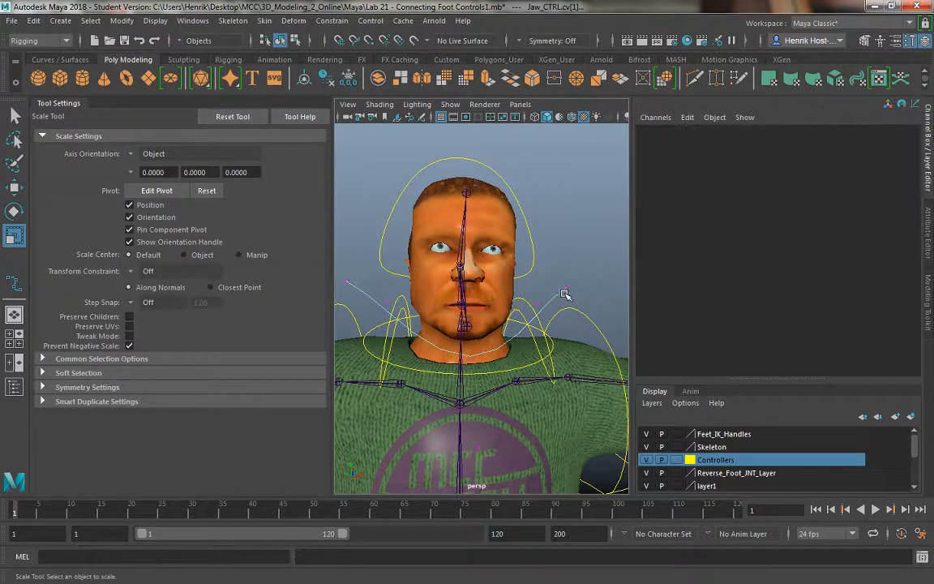
{"action": "right_click_drag", "start_coordinate": [563, 295], "coordinate": [604, 217]}
{"action": "left_click_drag", "start_coordinate": [605, 217], "coordinate": [568, 271], "text": "alt"}
{"action": "left_click", "coordinate": [568, 271]}
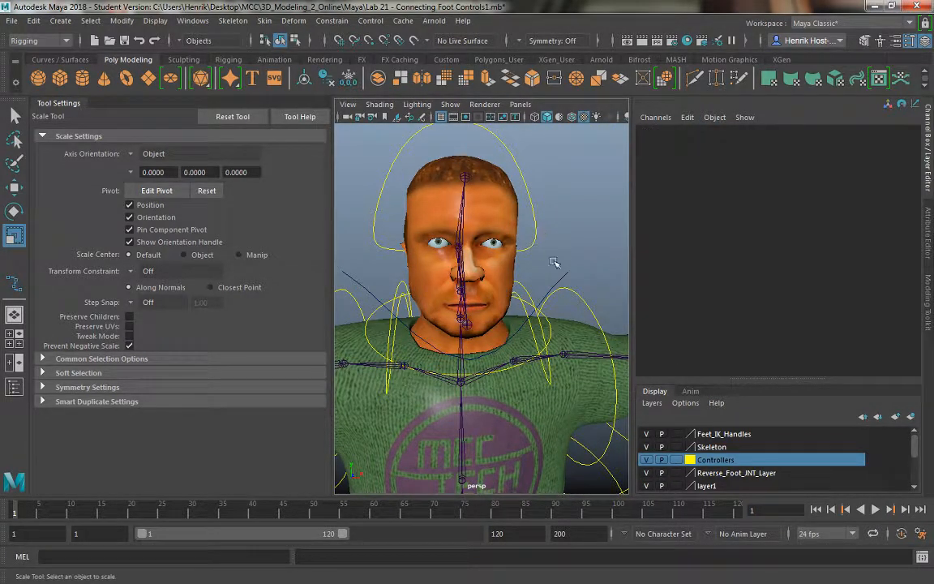
- Freeze the transformations of Jaw_CTRL and parent it under Head_CTRL
{"action": "left_click", "coordinate": [120, 21]}
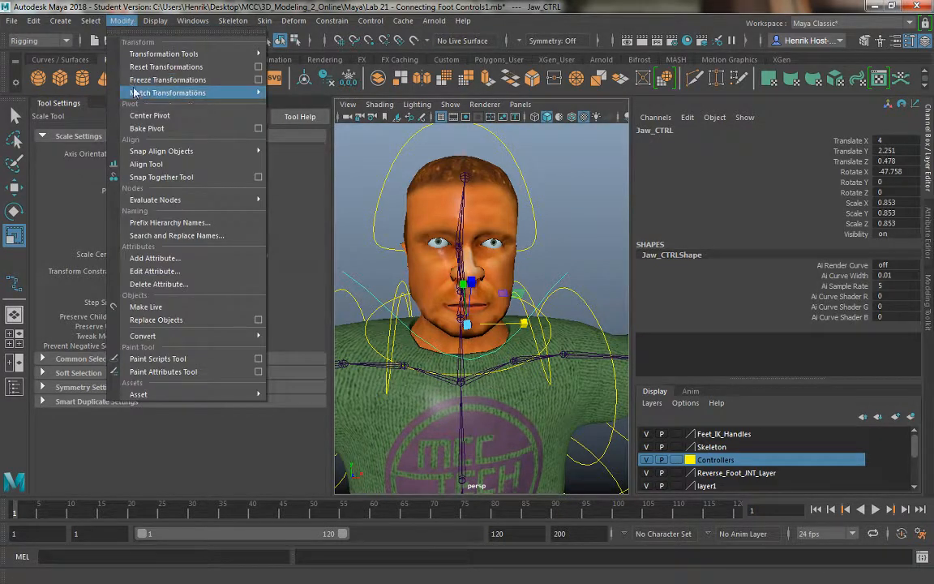
{"action": "mouse_move", "coordinate": [142, 94]}
{"action": "left_click", "coordinate": [162, 67]}
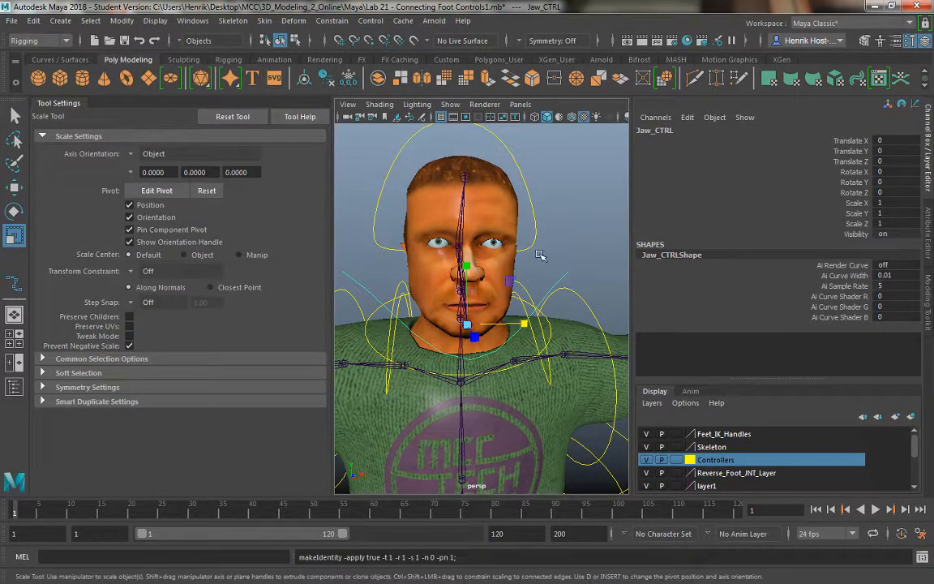
{"action": "mouse_move", "coordinate": [563, 216]}
{"action": "left_mouse_down", "text": "shift"}
{"action": "mouse_move", "coordinate": [588, 217]}
{"action": "mouse_move", "coordinate": [571, 209]}
{"action": "left_mouse_up", "text": "shift"}
{"action": "key", "text": "ctrl+z"}
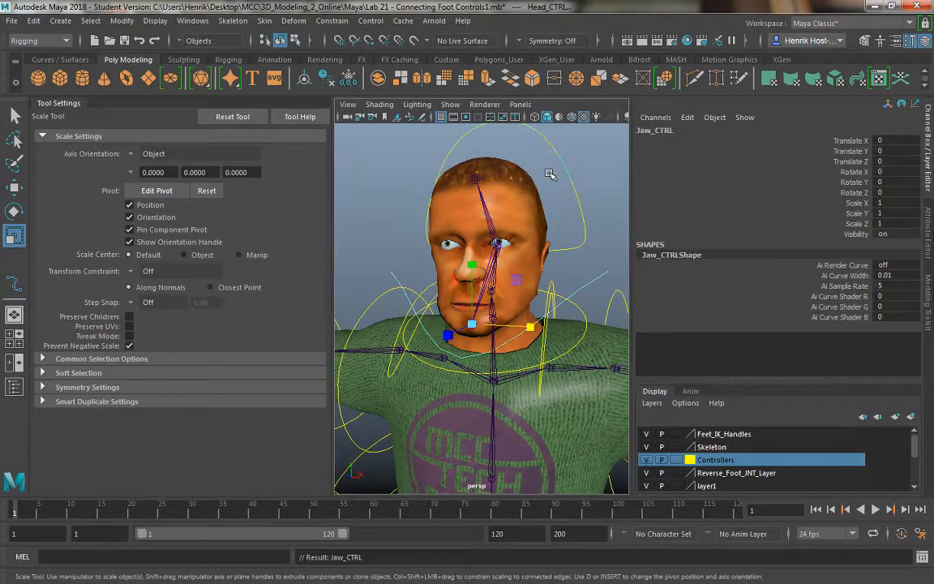
- Test-rotate Neck_CTRL and Head_CTRL to check that the jaw controller follows, undoing each rotation
{"action": "left_click", "coordinate": [586, 233]}
{"action": "key", "text": "e"}
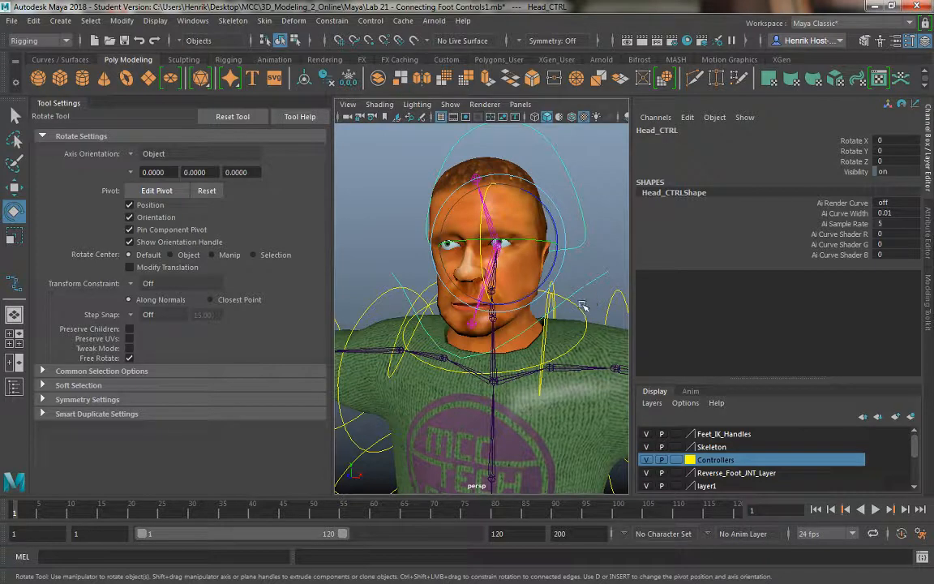
{"action": "left_click", "coordinate": [582, 307]}
{"action": "left_click", "coordinate": [580, 309]}
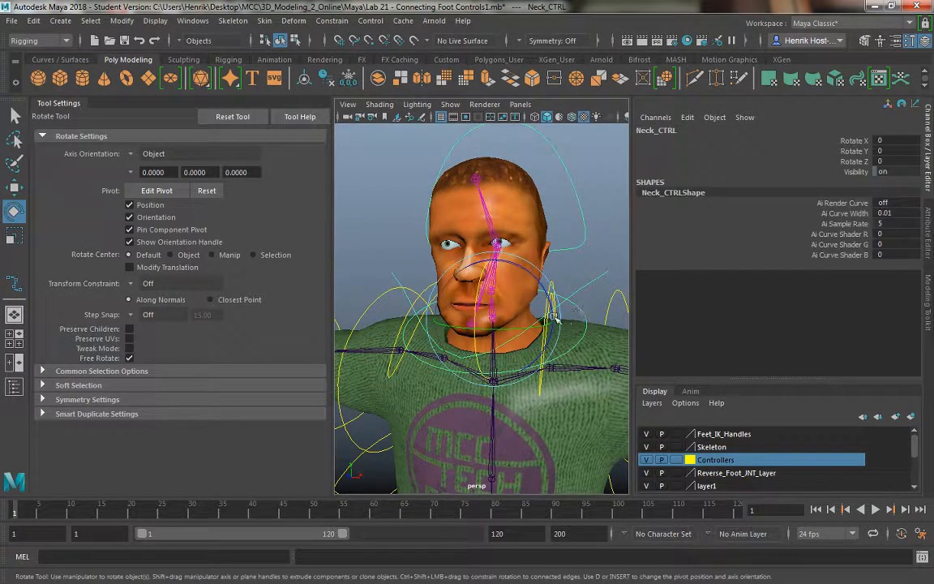
{"action": "left_click_drag", "start_coordinate": [556, 319], "coordinate": [504, 313]}
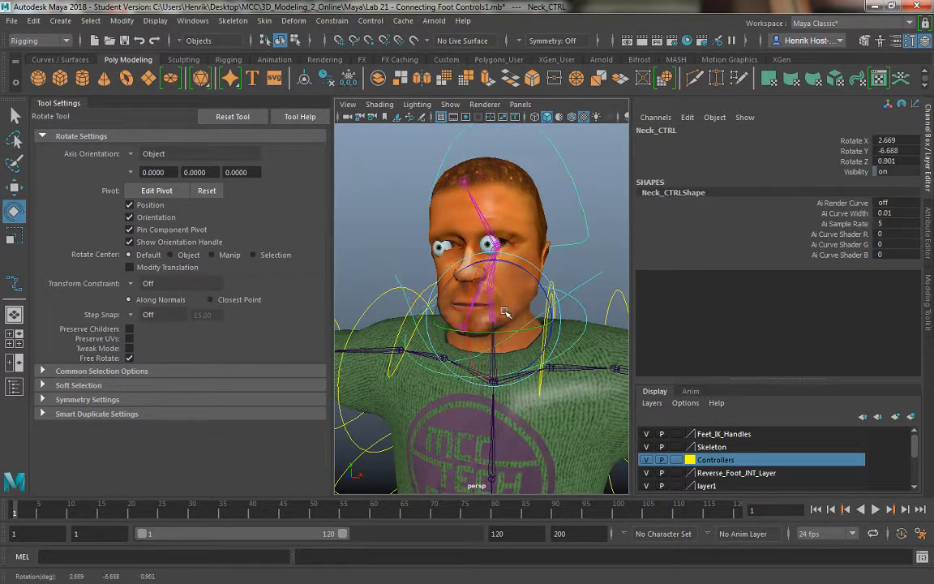
{"action": "key", "text": "ctrl+z"}
{"action": "left_click", "coordinate": [587, 232]}
{"action": "mouse_move", "coordinate": [500, 221]}
{"action": "left_mouse_down"}
{"action": "mouse_move", "coordinate": [494, 216]}
{"action": "mouse_move", "coordinate": [508, 217]}
{"action": "left_mouse_up"}
{"action": "key", "text": "ctrl+z"}
{"action": "left_click_drag", "start_coordinate": [516, 292], "coordinate": [507, 230], "text": "alt"}
{"action": "key", "text": "ctrl+z"}
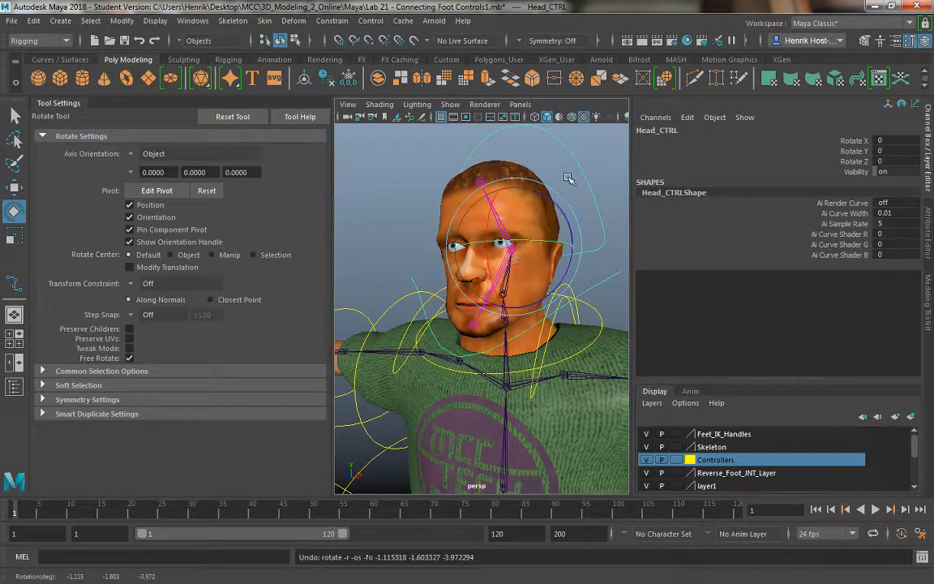
{"action": "left_click", "coordinate": [537, 266]}
{"action": "mouse_move", "coordinate": [537, 266]}
{"action": "left_mouse_down", "text": "alt"}
{"action": "mouse_move", "coordinate": [563, 264]}
{"action": "mouse_move", "coordinate": [519, 244]}
{"action": "mouse_move", "coordinate": [508, 253]}
{"action": "mouse_move", "coordinate": [542, 260]}
{"action": "mouse_move", "coordinate": [484, 261]}
{"action": "mouse_move", "coordinate": [523, 260]}
{"action": "left_mouse_up", "text": "alt"}
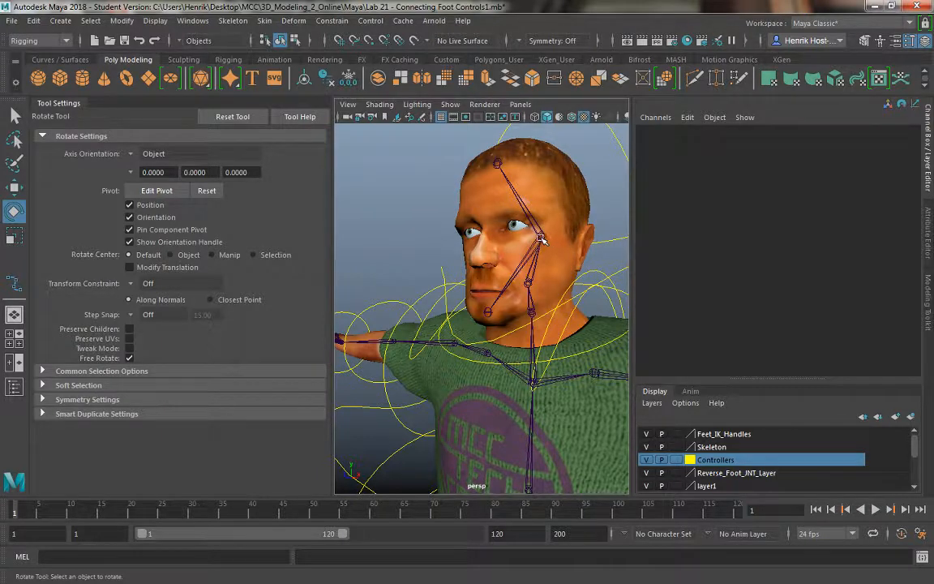
{"action": "left_click", "coordinate": [443, 278]}
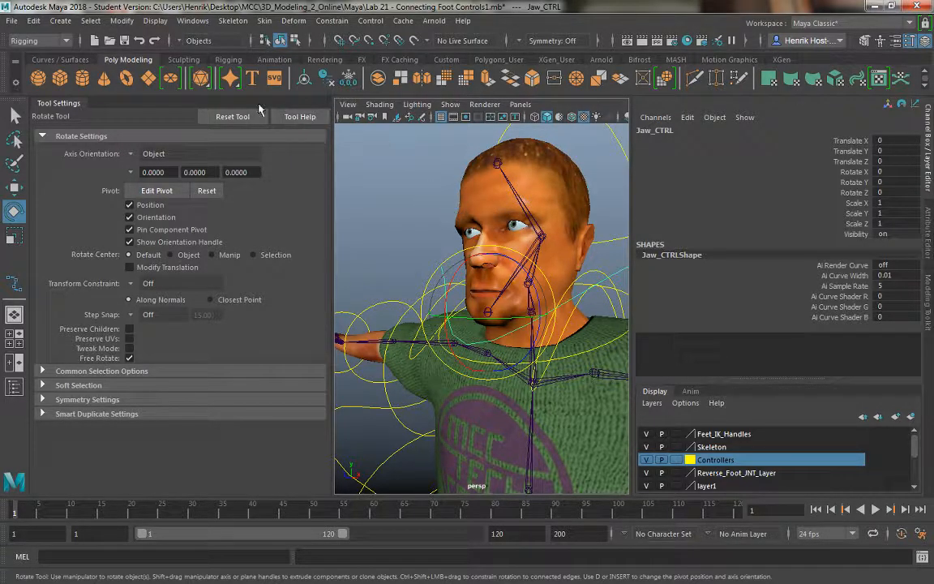
{"action": "left_click", "coordinate": [64, 42]}
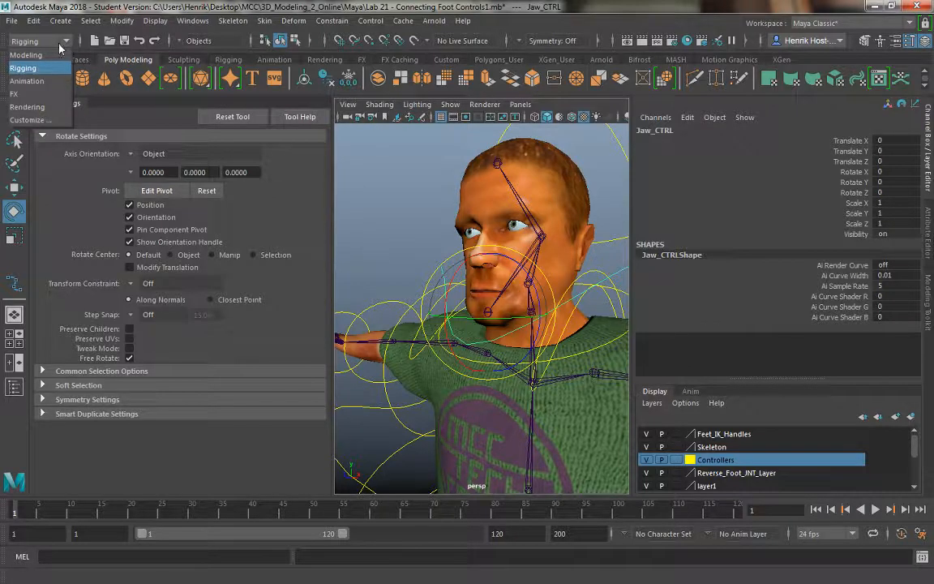
{"action": "left_click", "coordinate": [57, 42]}
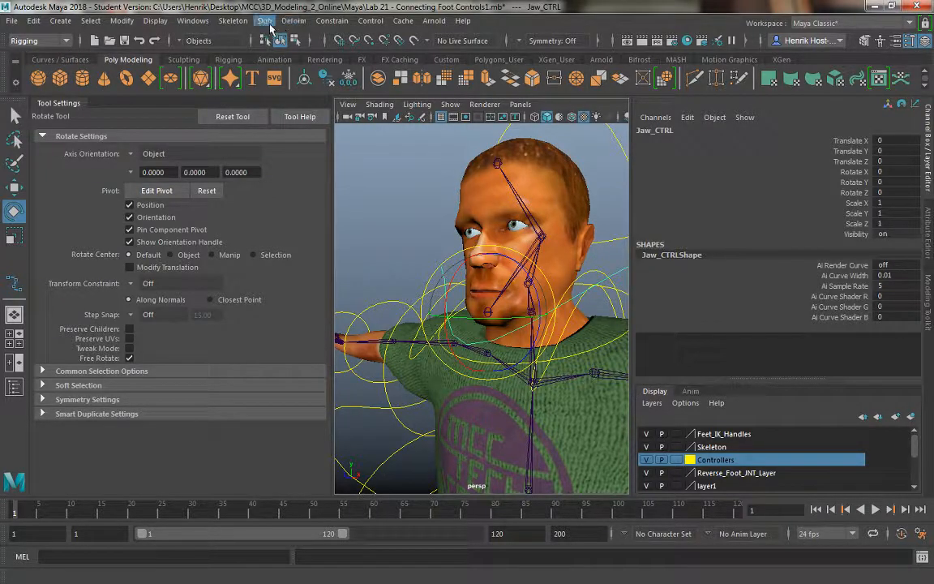
{"action": "key", "text": "space"}
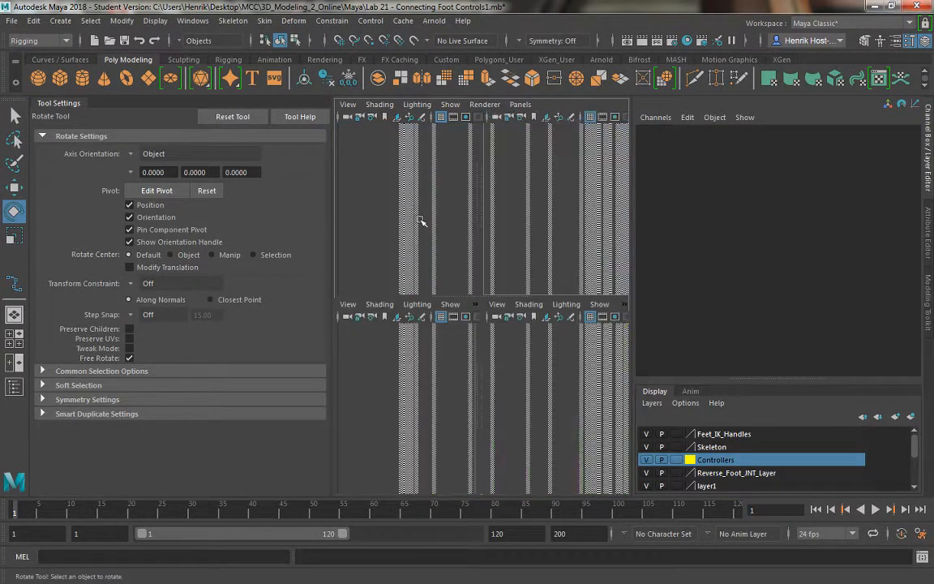
{"action": "key", "text": "space"}
{"action": "scroll", "coordinate": [443, 243], "scroll_direction": "up", "scroll_amount": 2}
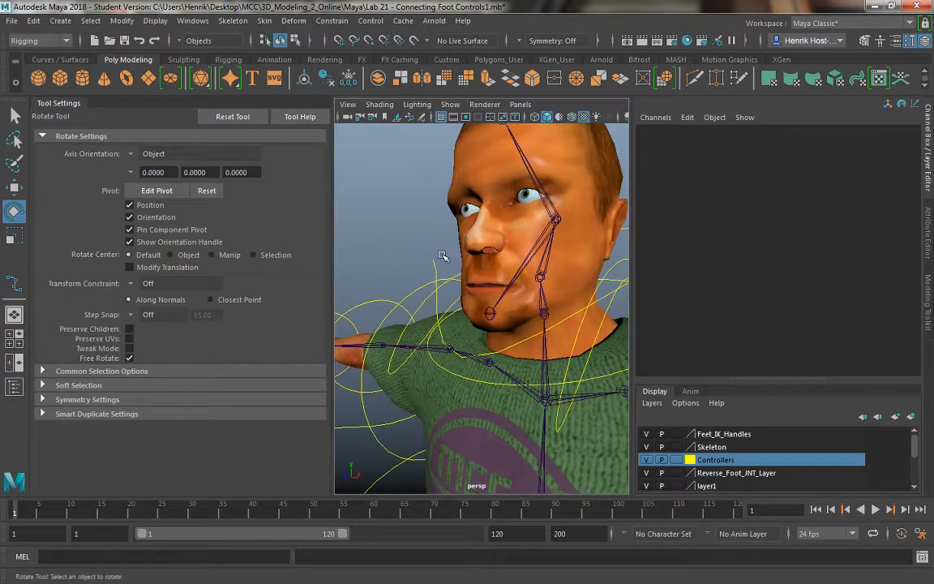
- Orient-constrain the chin joint Jaw_JNT to Jaw_CTRL with Maintain offset on, all axes constrained and a weight of 1
{"action": "left_click", "coordinate": [433, 264]}
{"action": "key", "text": "w"}
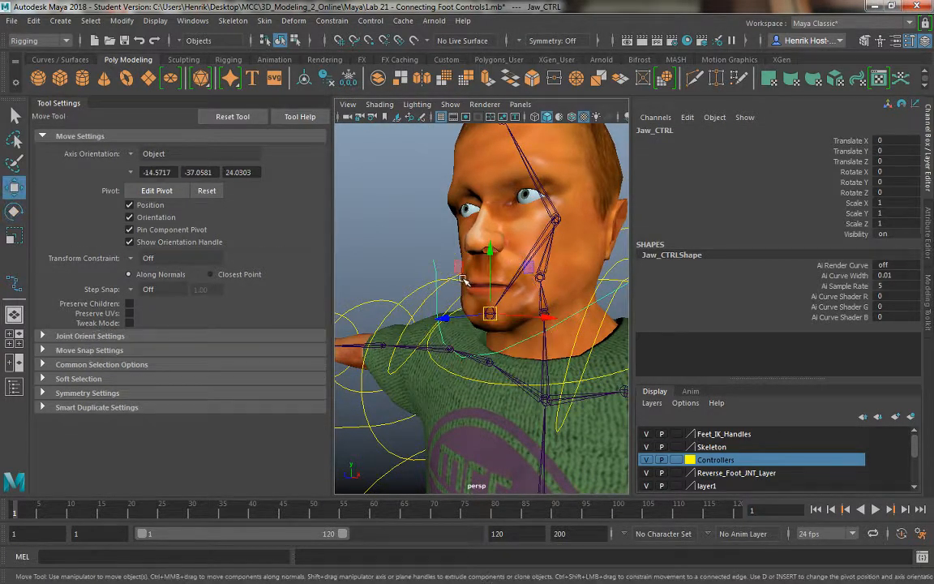
{"action": "scroll", "coordinate": [486, 316], "scroll_direction": "up", "scroll_amount": 4}
{"action": "scroll", "coordinate": [495, 327], "scroll_direction": "up", "scroll_amount": 5}
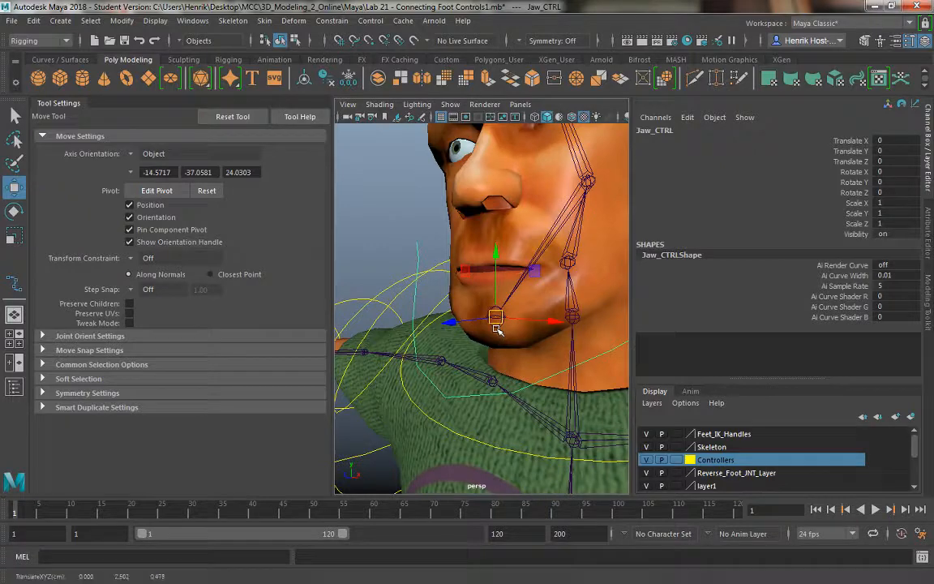
{"action": "scroll", "coordinate": [493, 326], "scroll_direction": "down", "scroll_amount": 2}
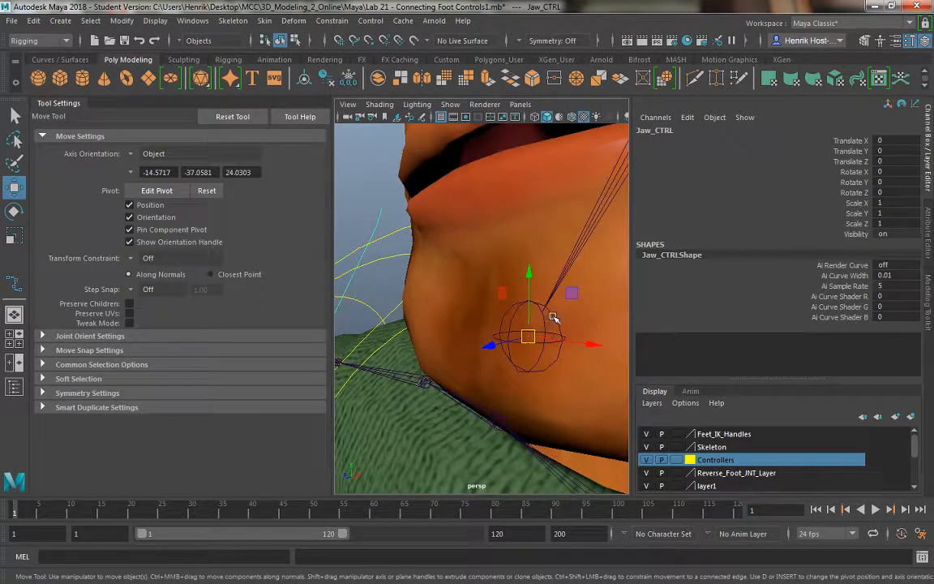
{"action": "left_click", "coordinate": [529, 335]}
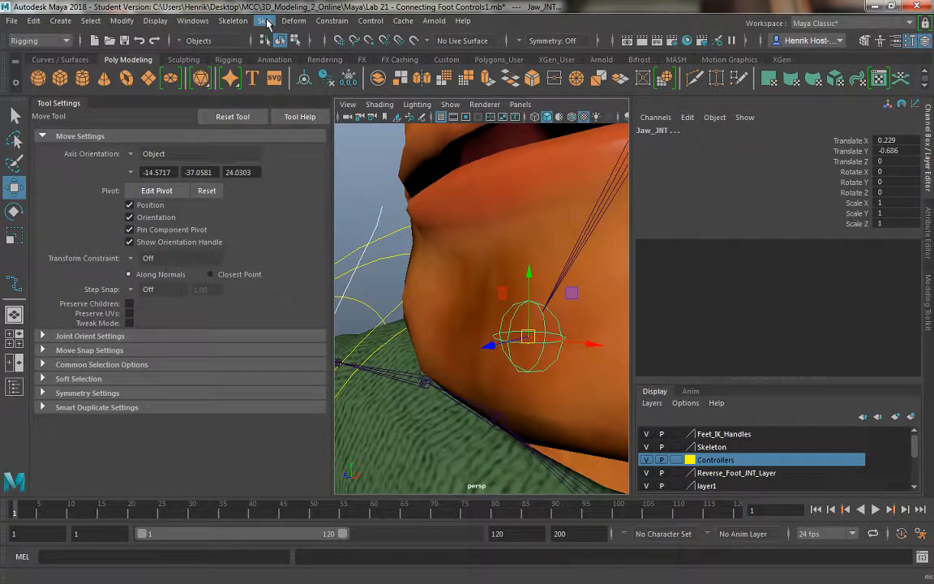
{"action": "left_click", "coordinate": [331, 22]}
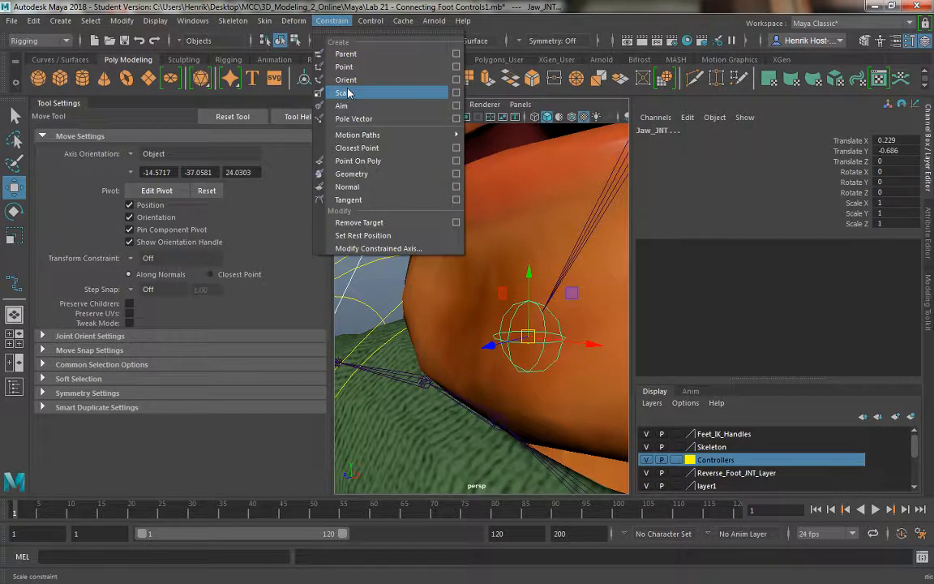
{"action": "left_click", "coordinate": [456, 80]}
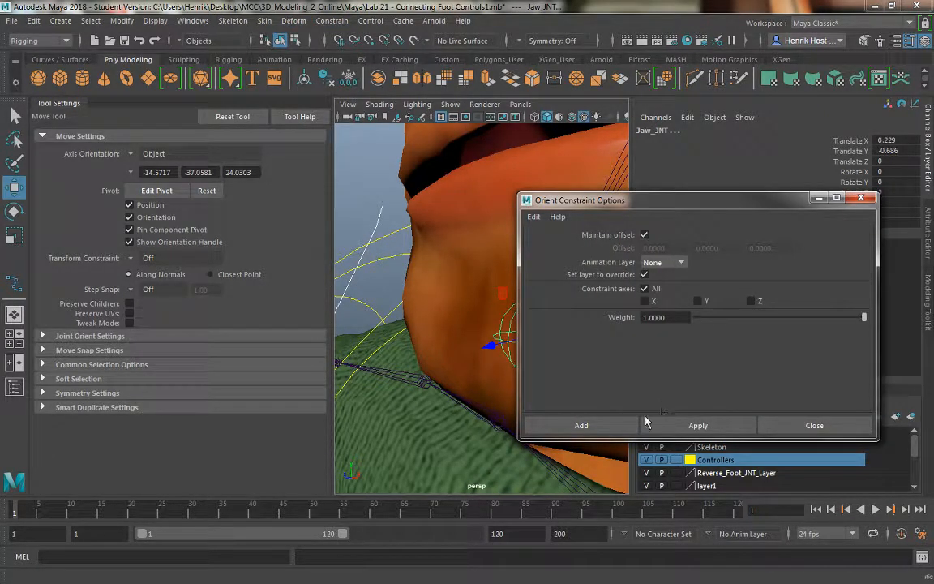
{"action": "left_click", "coordinate": [600, 427]}
- Test-rotate Jaw_CTRL to check that it drives the jaw joint, undo the rotation and reselect the controller
{"action": "right_click_drag", "start_coordinate": [594, 348], "coordinate": [494, 366], "text": "alt"}
{"action": "left_click_drag", "start_coordinate": [403, 237], "coordinate": [428, 266]}
{"action": "key", "text": "e"}
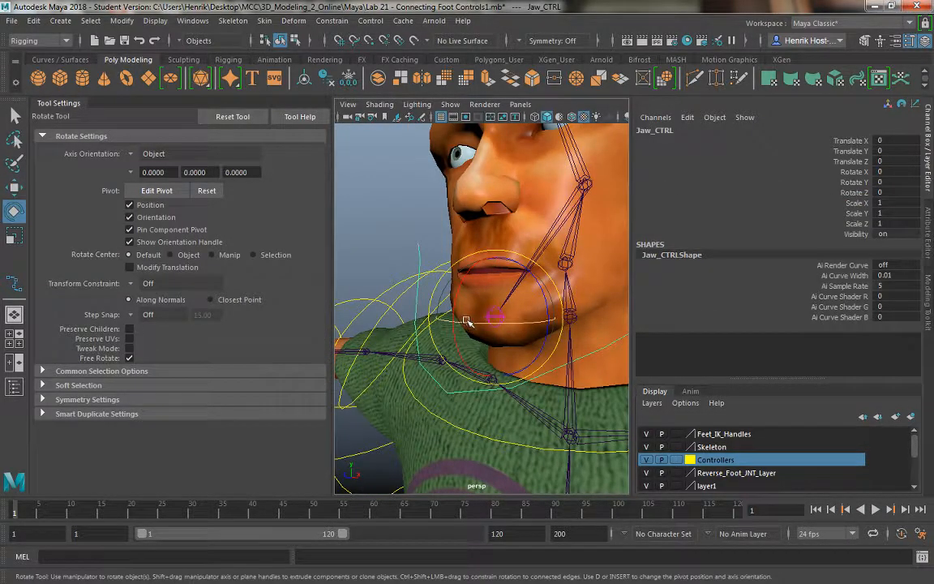
{"action": "left_click_drag", "start_coordinate": [467, 321], "coordinate": [455, 276]}
{"action": "left_click", "coordinate": [400, 252]}
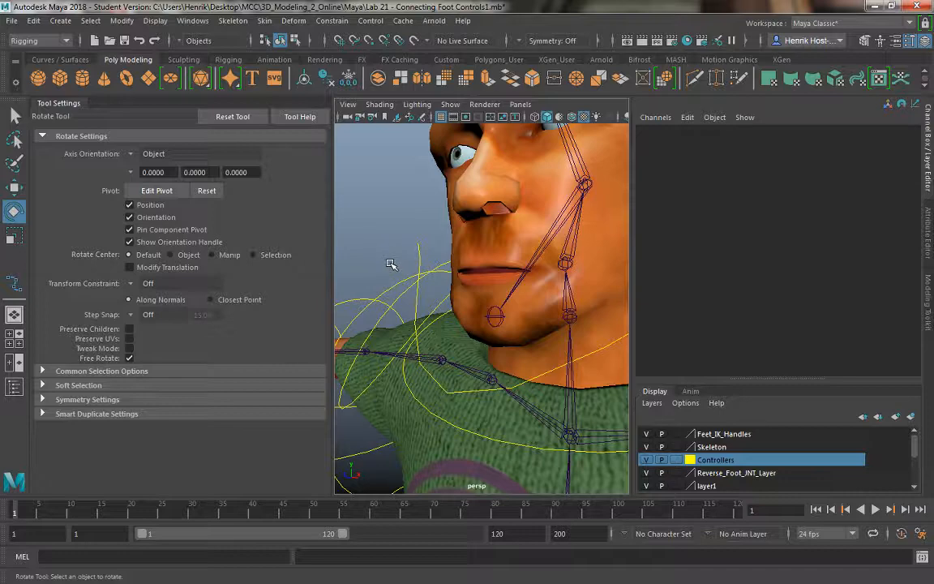
{"action": "left_click", "coordinate": [418, 261]}
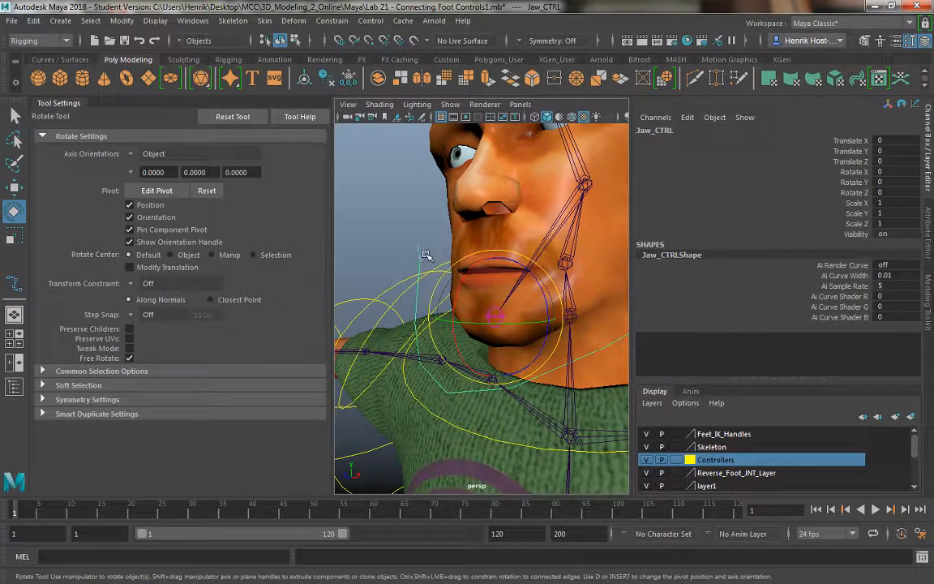
- Switch to the four-view layout, collapse the tool settings and show the character's upper body in the front view
{"action": "scroll", "coordinate": [429, 271], "scroll_direction": "up", "scroll_amount": 8}
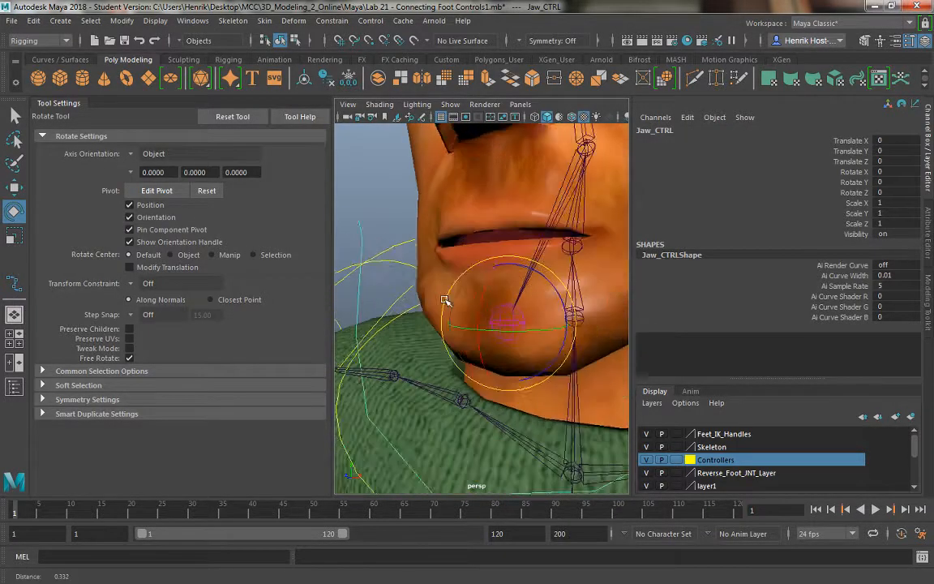
{"action": "scroll", "coordinate": [448, 306], "scroll_direction": "down", "scroll_amount": 6}
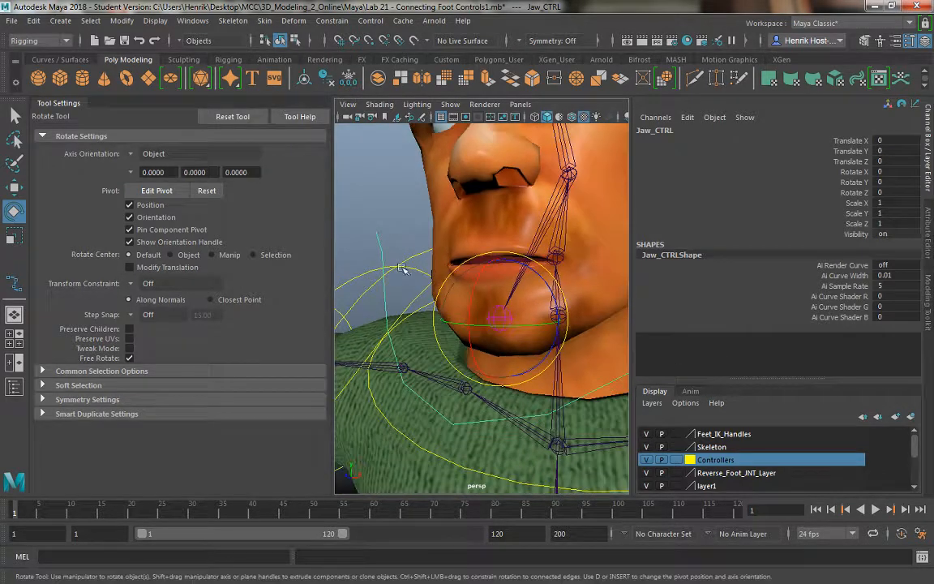
{"action": "scroll", "coordinate": [375, 213], "scroll_direction": "down", "scroll_amount": 6}
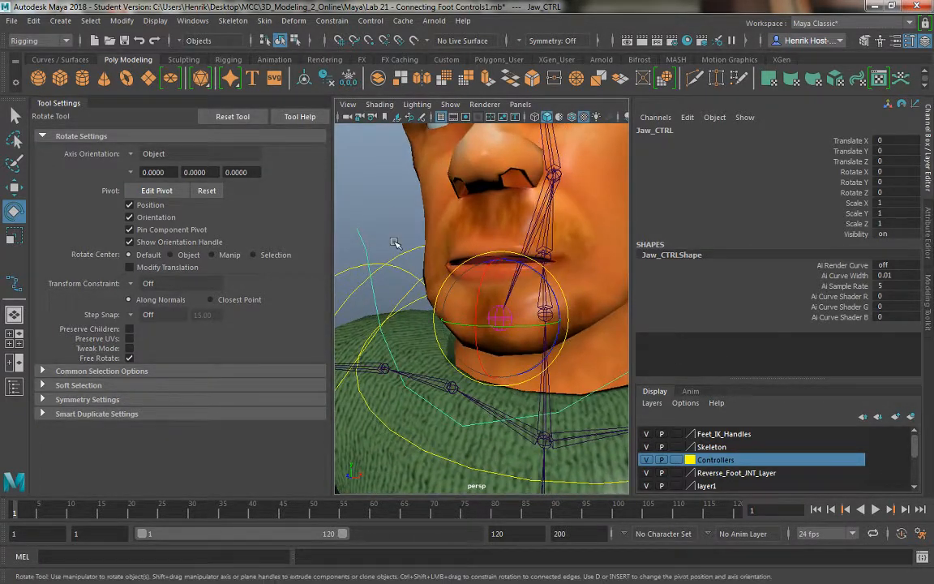
{"action": "scroll", "coordinate": [378, 210], "scroll_direction": "down", "scroll_amount": 2}
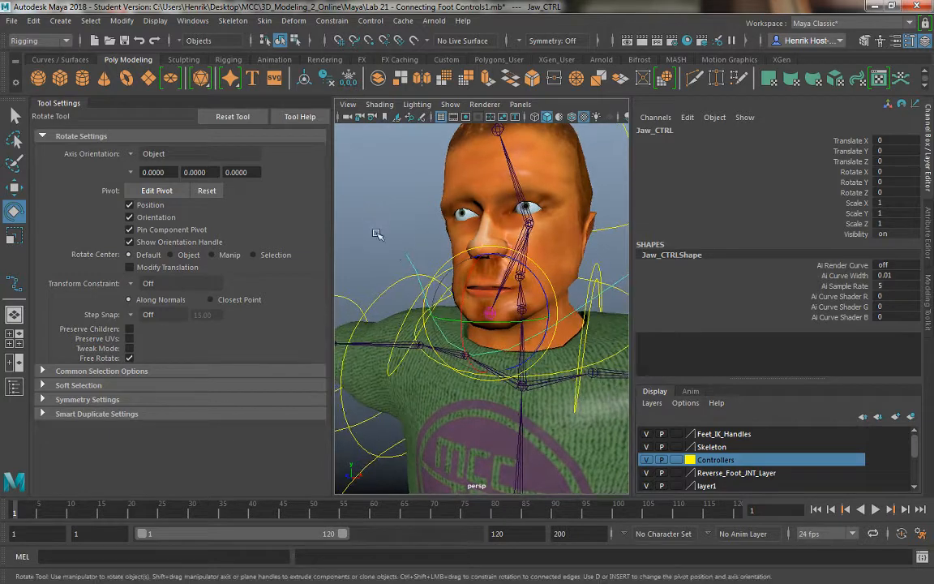
{"action": "key", "text": "space"}
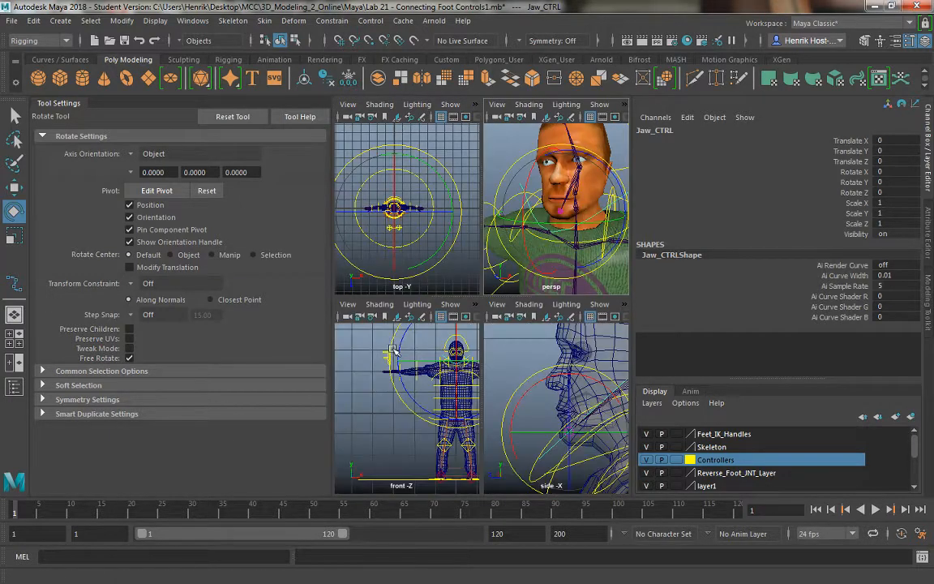
{"action": "left_click", "coordinate": [60, 103]}
{"action": "left_click", "coordinate": [60, 104]}
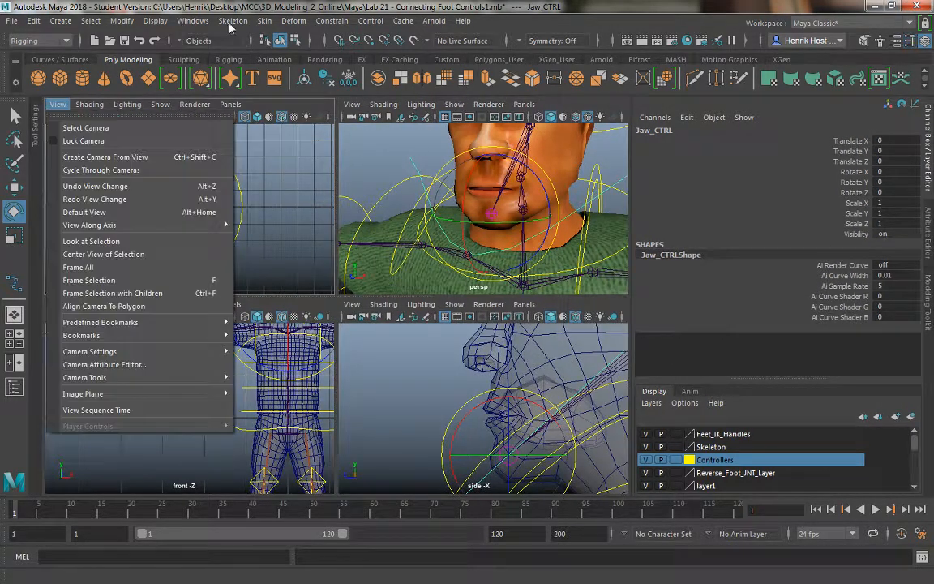
{"action": "left_click", "coordinate": [234, 20]}
{"action": "key", "text": "Escape"}
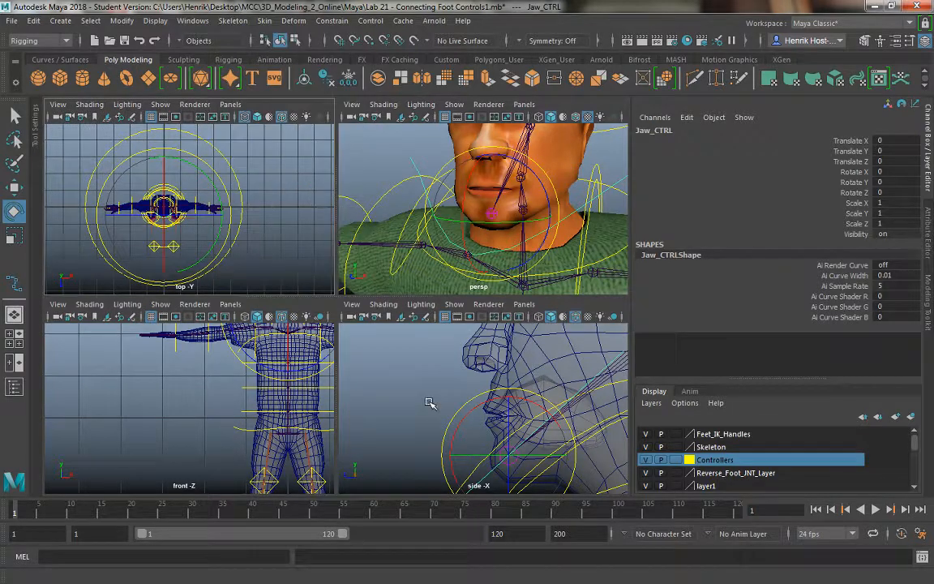
{"action": "scroll", "coordinate": [240, 446], "scroll_direction": "down", "scroll_amount": 5}
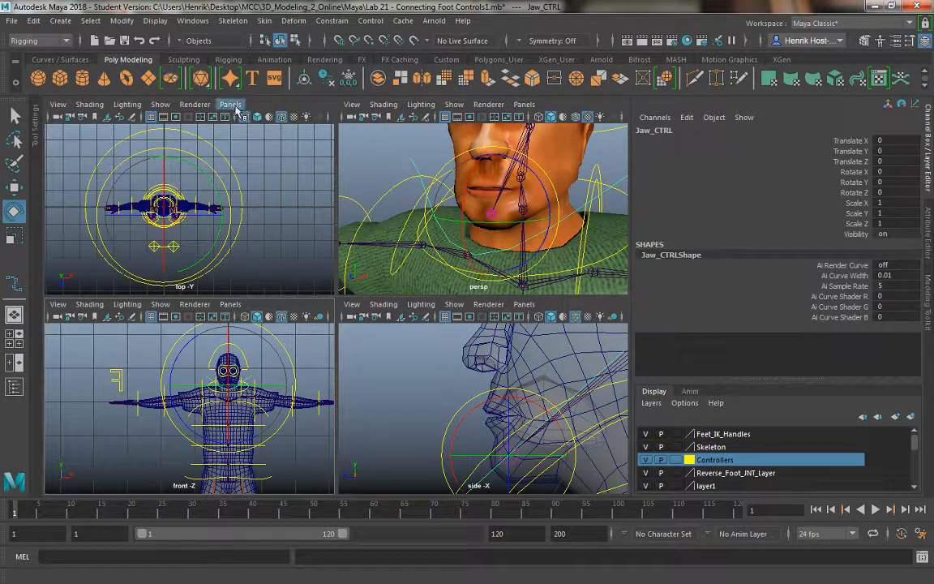
- Switch to the Animation menu set and open the Set Driven Key editor
{"action": "left_click", "coordinate": [40, 41]}
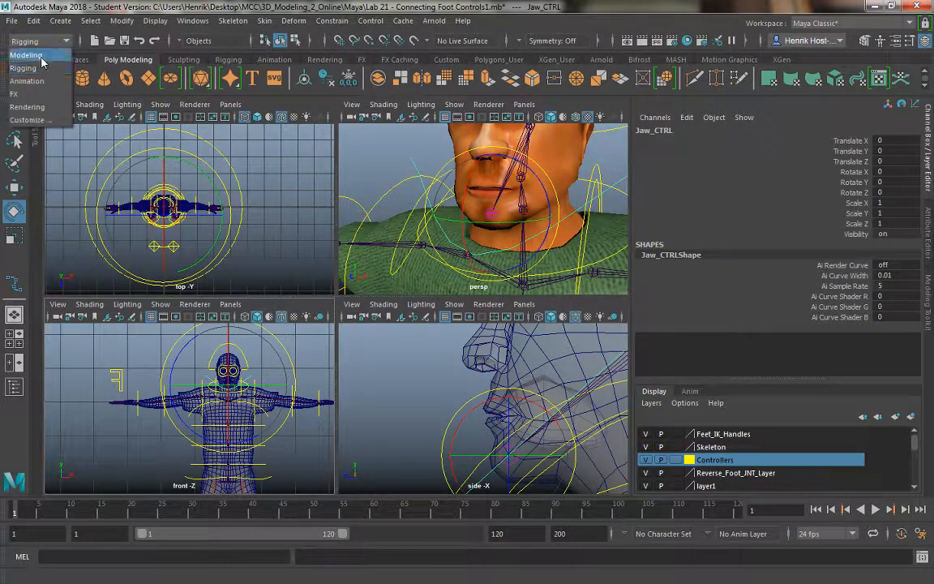
{"action": "left_click", "coordinate": [39, 71]}
{"action": "left_click", "coordinate": [224, 21]}
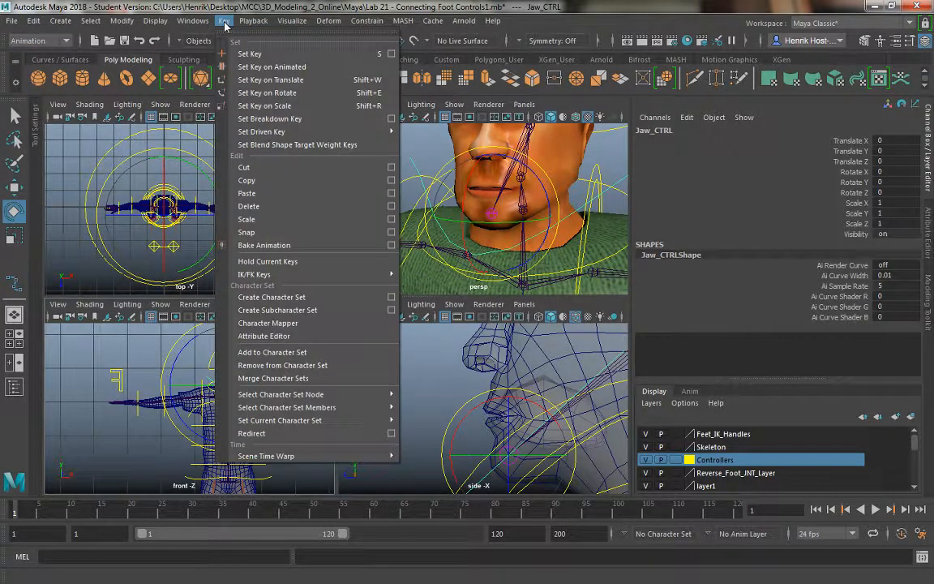
{"action": "mouse_move", "coordinate": [325, 132]}
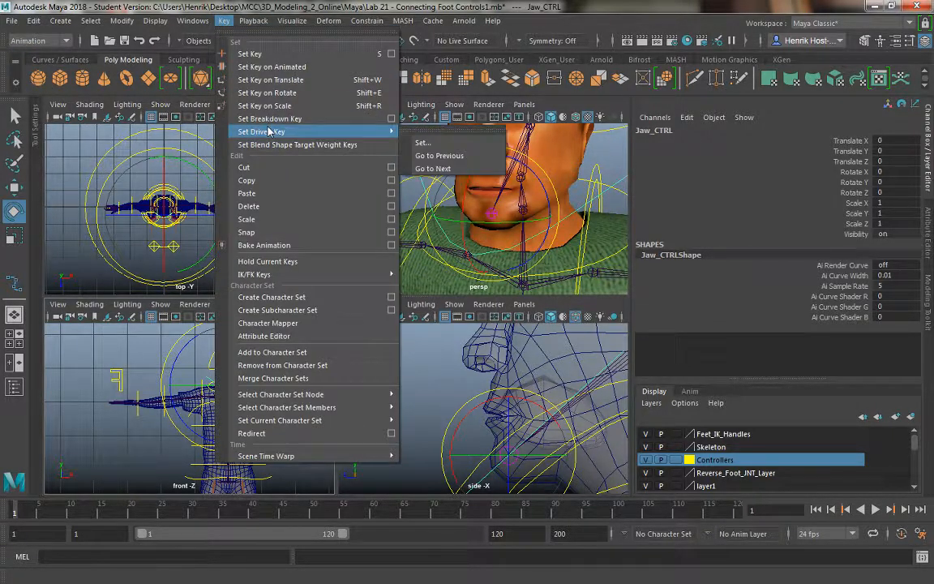
{"action": "left_click", "coordinate": [423, 143]}
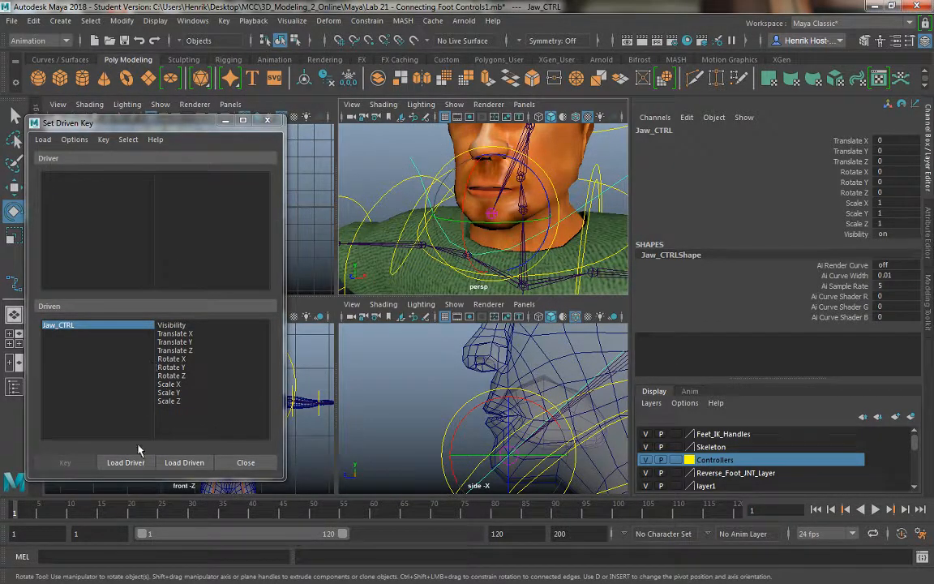
- Load Jaw_CTRL as the driver and the chin joint Jaw_JNT as the driven object
{"action": "left_click", "coordinate": [130, 463]}
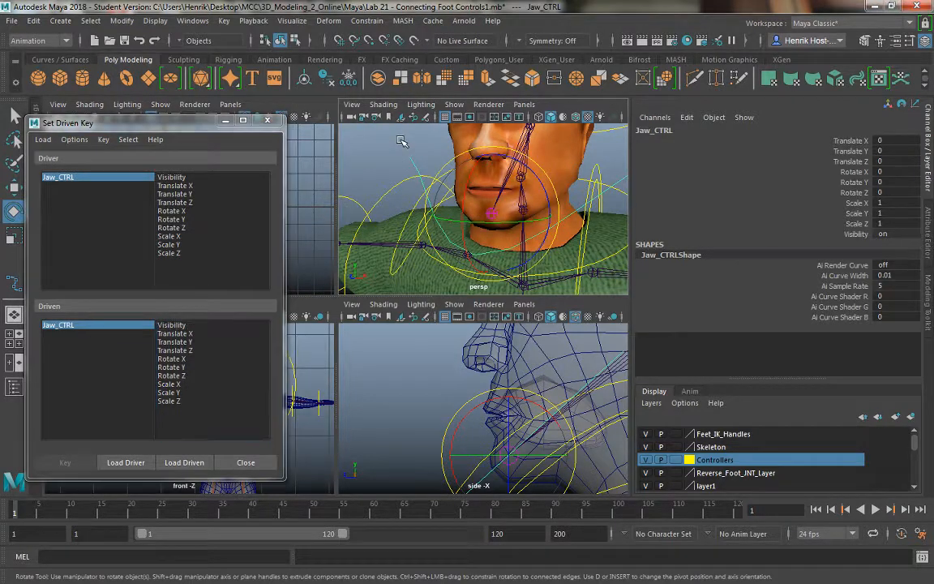
{"action": "left_click", "coordinate": [491, 212]}
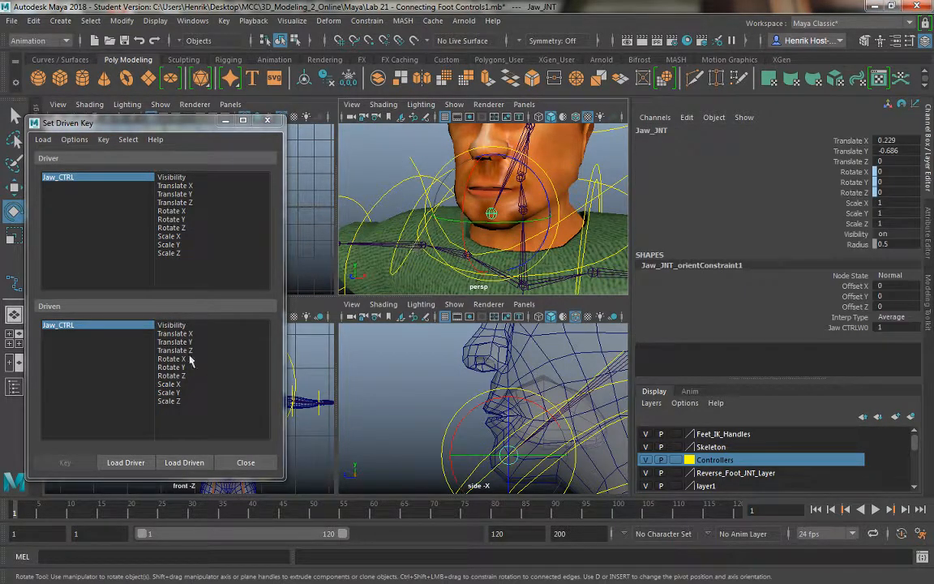
{"action": "left_click", "coordinate": [186, 462]}
- Test-move Jaw_CTRL sideways to identify its axis, undo the move and choose Translate X as the driver attribute
{"action": "left_click", "coordinate": [375, 144]}
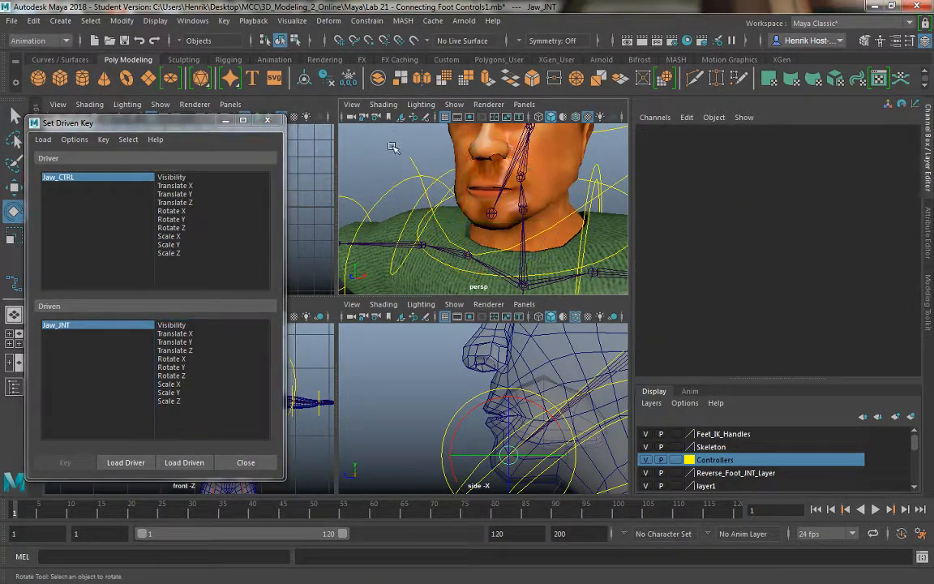
{"action": "left_click", "coordinate": [410, 161]}
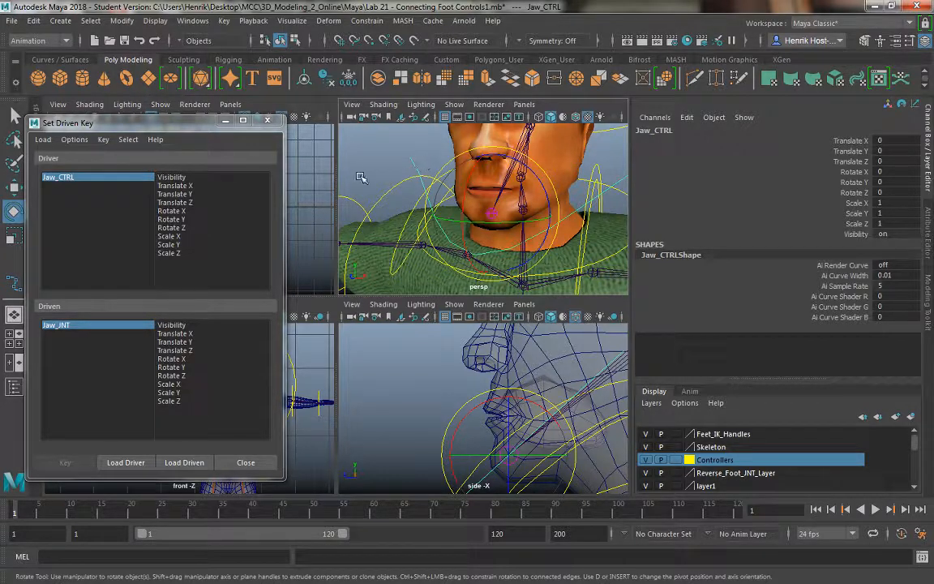
{"action": "left_click_drag", "start_coordinate": [454, 210], "coordinate": [571, 215], "text": "alt"}
{"action": "key", "text": "w"}
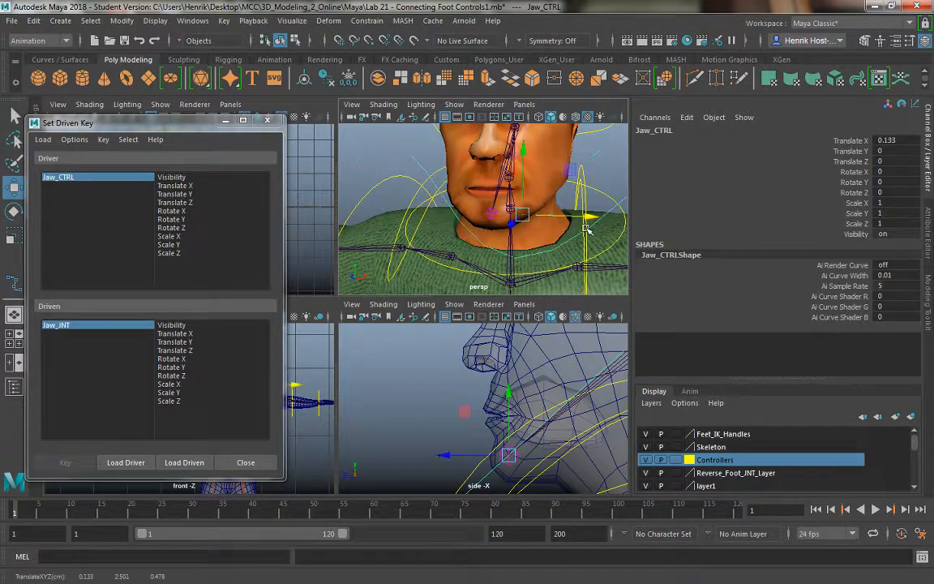
{"action": "key", "text": "ctrl+z"}
{"action": "left_click", "coordinate": [179, 189]}
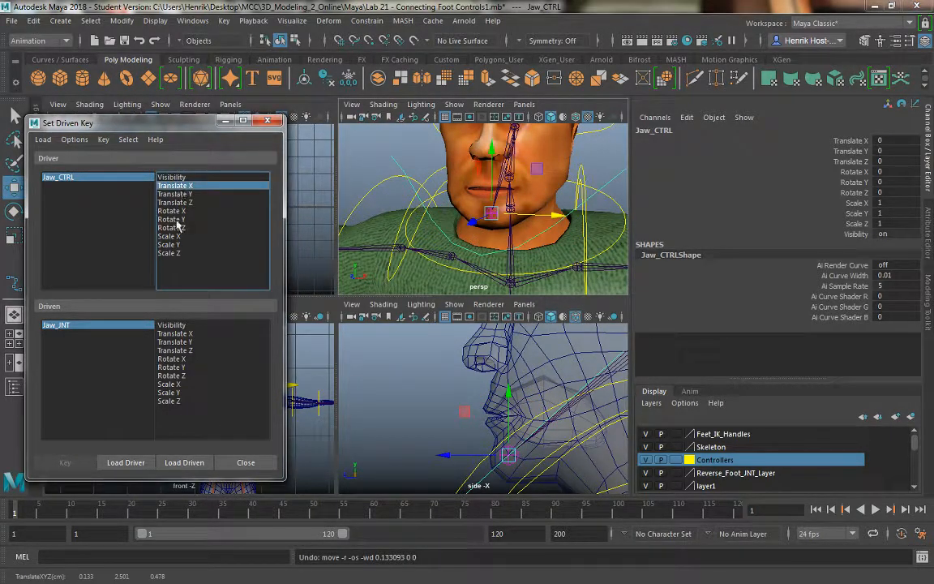
- Test-move Jaw_JNT sideways, undo it, and key its Translate Z against Jaw_CTRL's Translate X at the neutral position
{"action": "left_click", "coordinate": [432, 195]}
{"action": "left_click", "coordinate": [492, 214]}
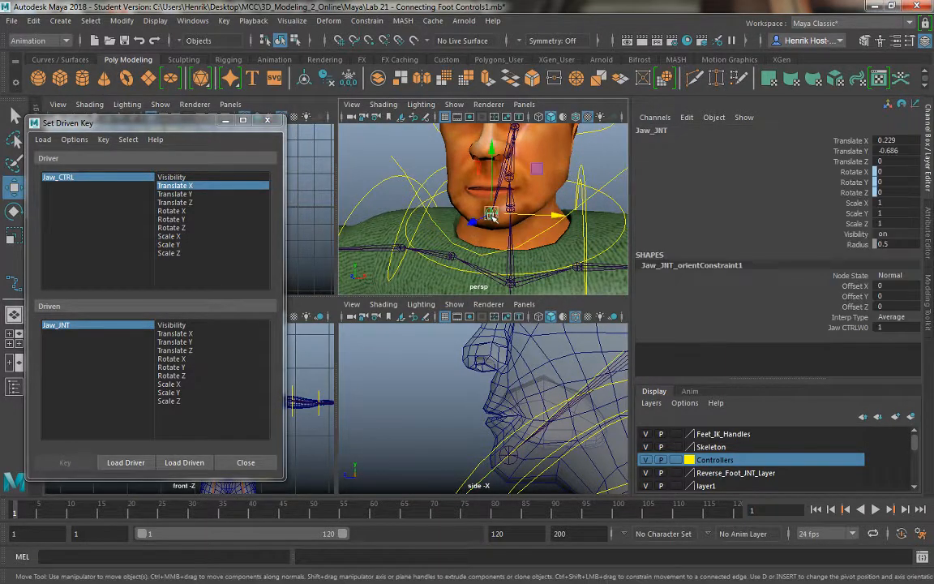
{"action": "left_click_drag", "start_coordinate": [570, 216], "coordinate": [601, 219]}
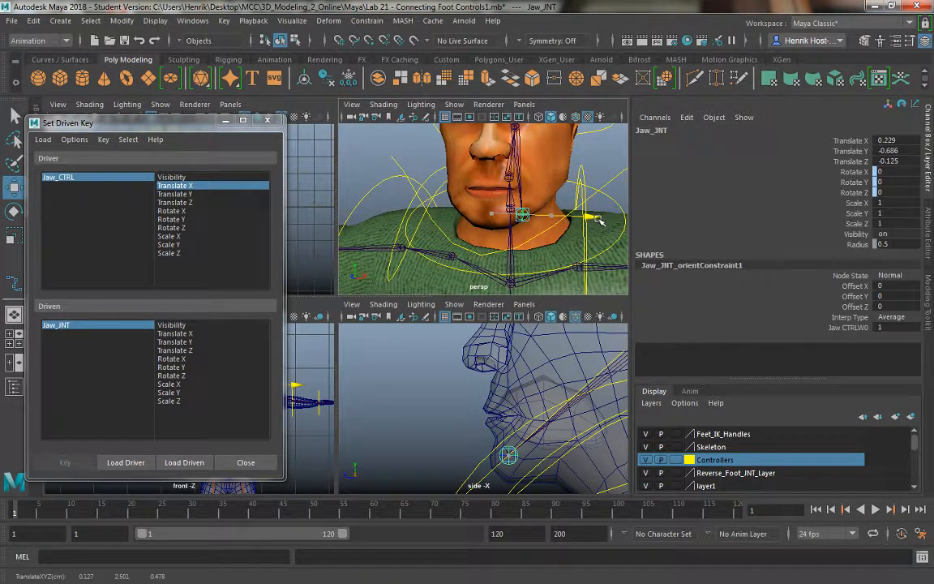
{"action": "key", "text": "ctrl+z"}
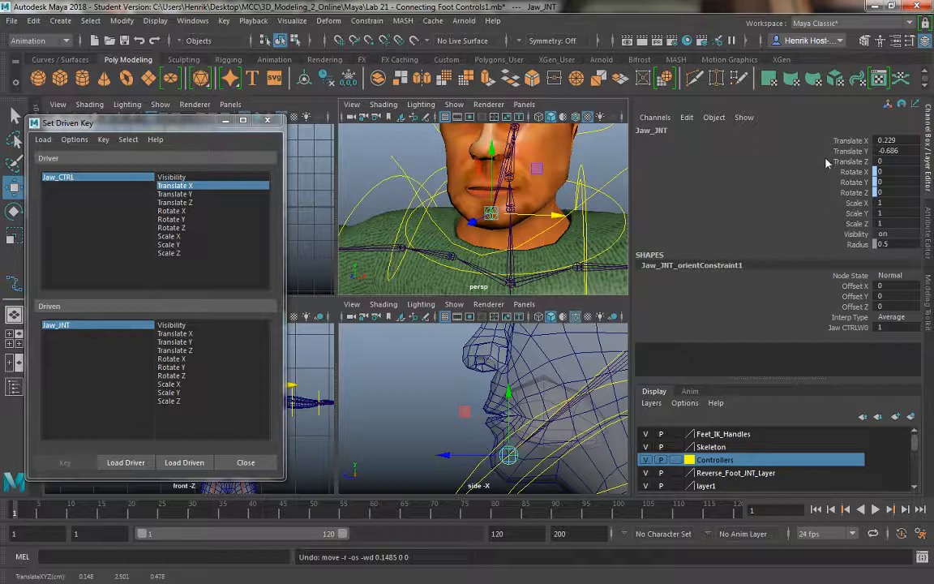
{"action": "left_click", "coordinate": [195, 351]}
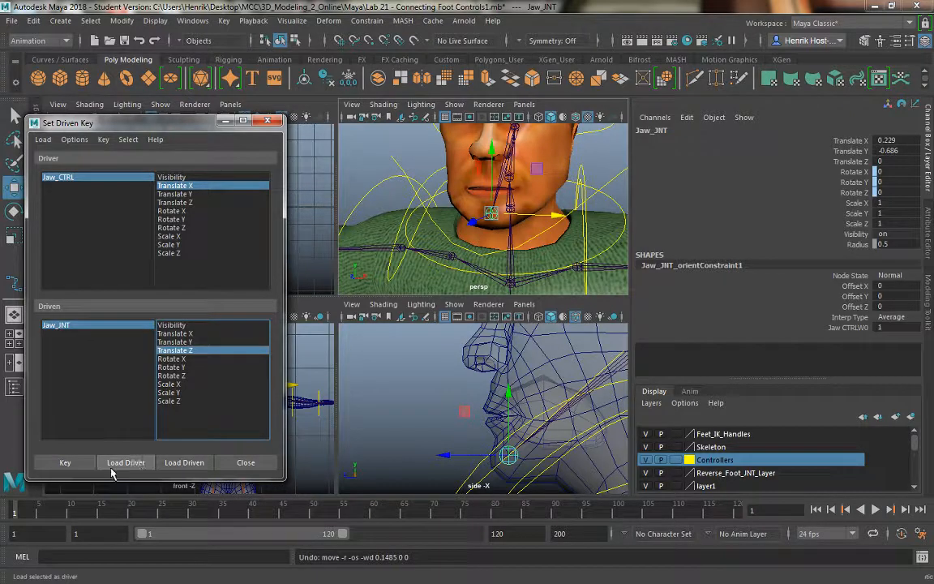
{"action": "left_click", "coordinate": [64, 464]}
- Move Jaw_CTRL sideways and set its Translate X to 0.25
{"action": "left_click", "coordinate": [566, 220]}
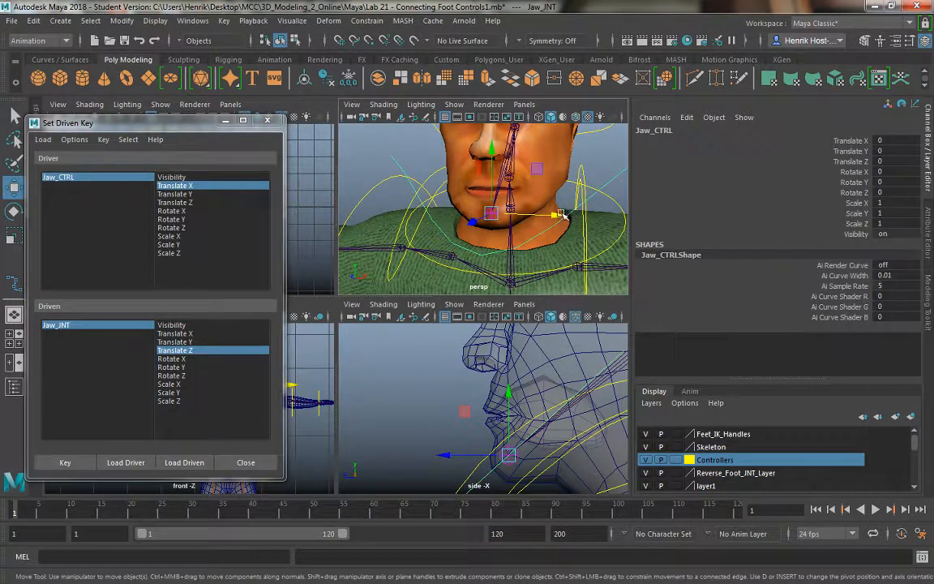
{"action": "left_click_drag", "start_coordinate": [566, 221], "coordinate": [598, 220]}
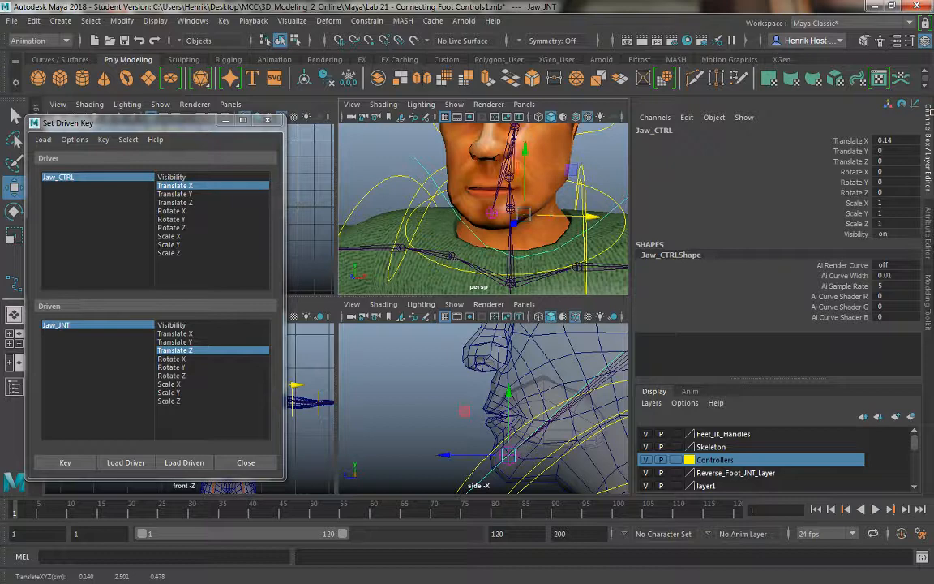
{"action": "left_click", "coordinate": [892, 140]}
{"action": "type", "text": "0"}
{"action": "key", "text": "Return"}
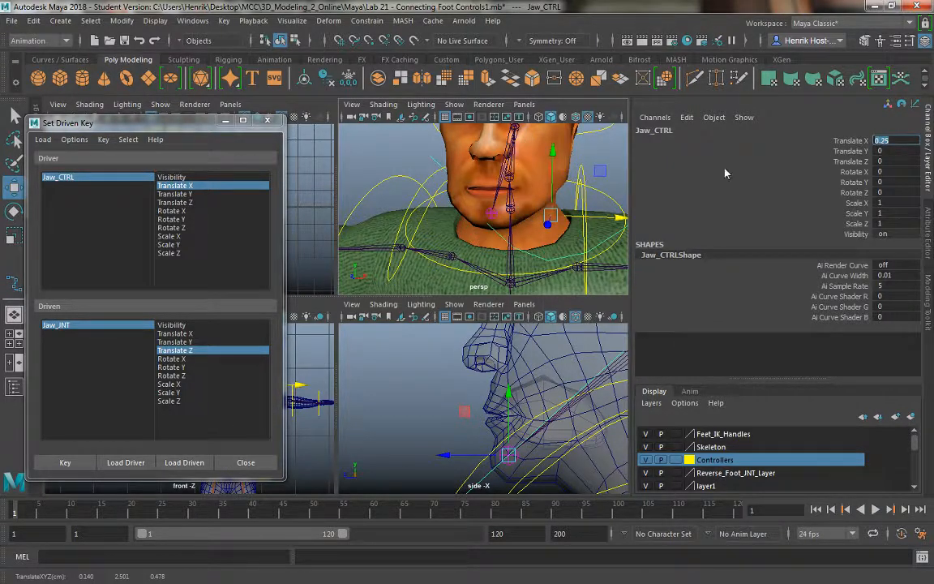
- Set Jaw_JNT's Translate Z to -0.25 and key it against the driver's current position
{"action": "left_click", "coordinate": [522, 224]}
{"action": "left_click_drag", "start_coordinate": [559, 217], "coordinate": [575, 219]}
{"action": "left_click", "coordinate": [892, 160]}
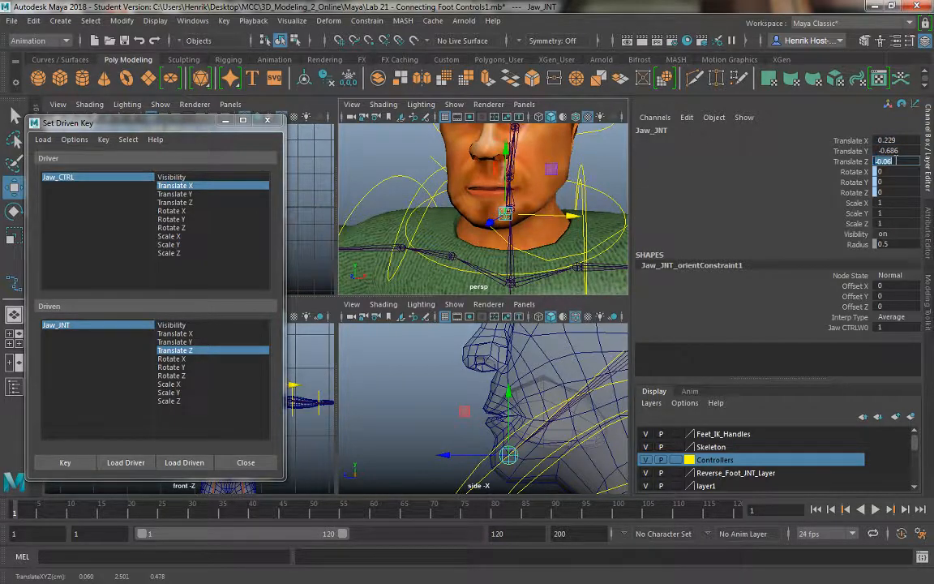
{"action": "type", "text": "-1.25"}
{"action": "key", "text": "Return"}
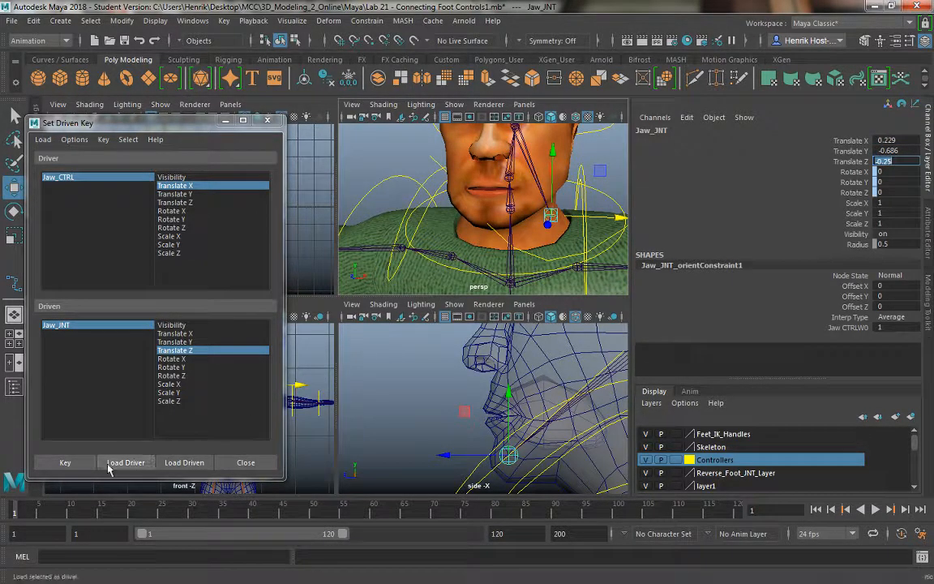
{"action": "left_click", "coordinate": [66, 464]}
- Test-move Jaw_CTRL sideways to check that the jaw joint follows, and reset its Translate X to 0
{"action": "left_click", "coordinate": [552, 215]}
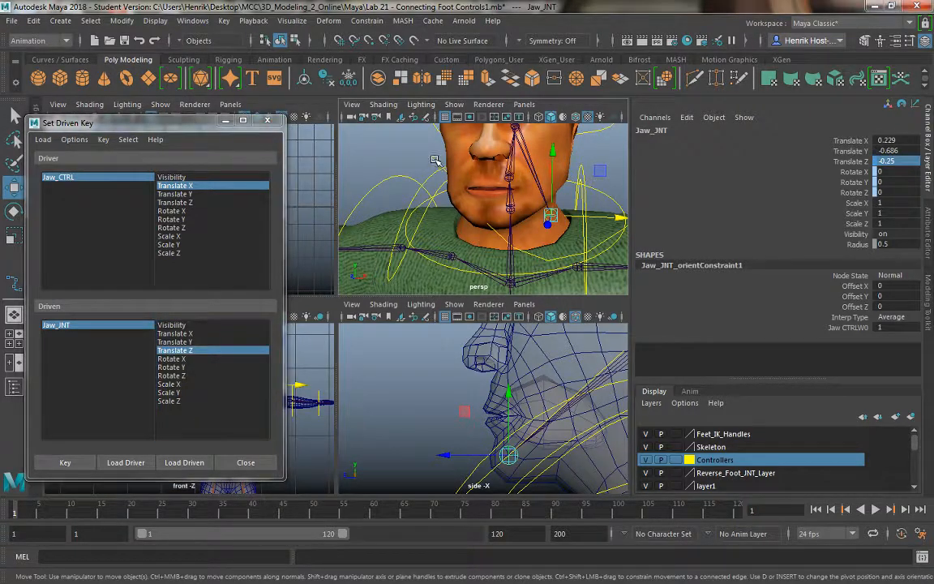
{"action": "left_click_drag", "start_coordinate": [619, 218], "coordinate": [574, 223]}
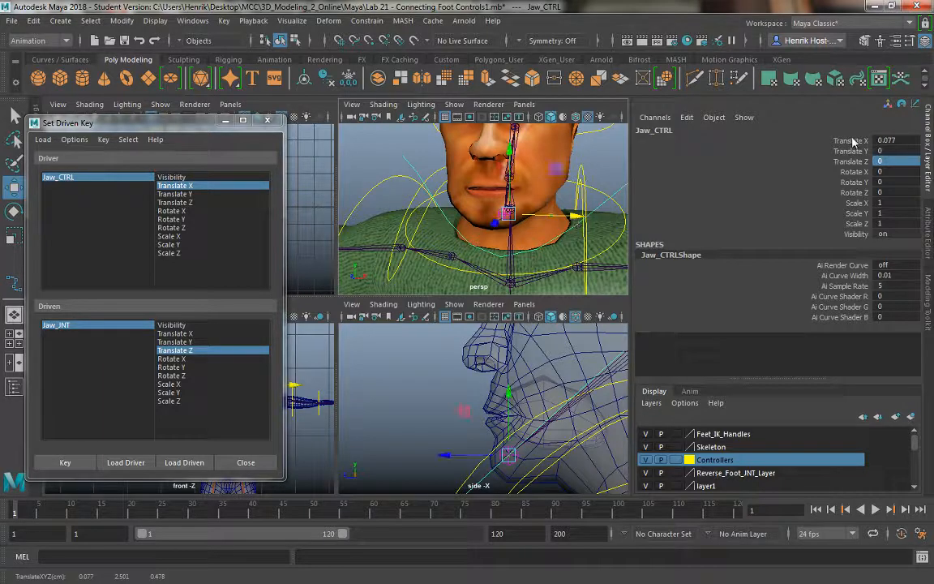
{"action": "double_click", "coordinate": [890, 140]}
{"action": "type", "text": "0"}
{"action": "key", "text": "Return"}
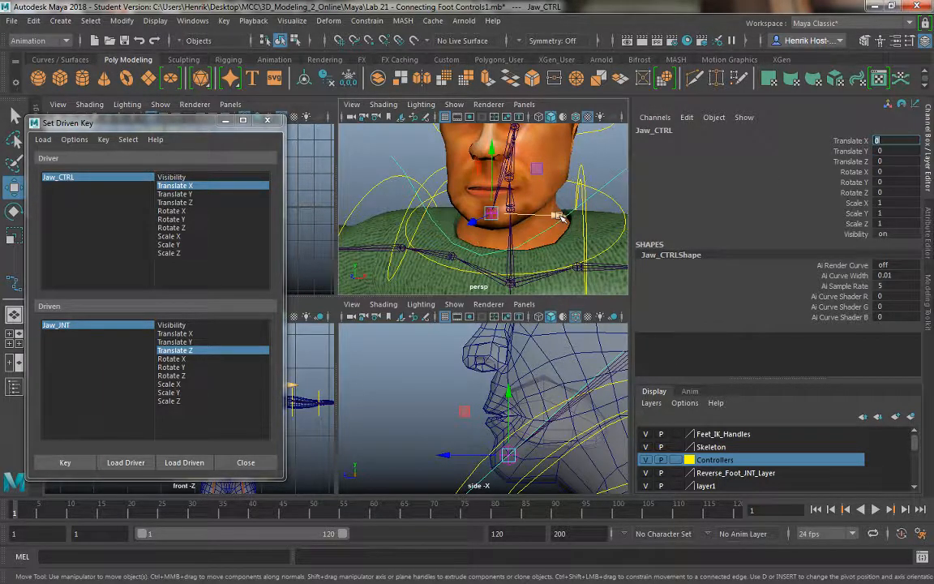
- Move Jaw_CTRL to the opposite side and set its Translate X to -0.25
{"action": "left_click_drag", "start_coordinate": [558, 216], "coordinate": [538, 216]}
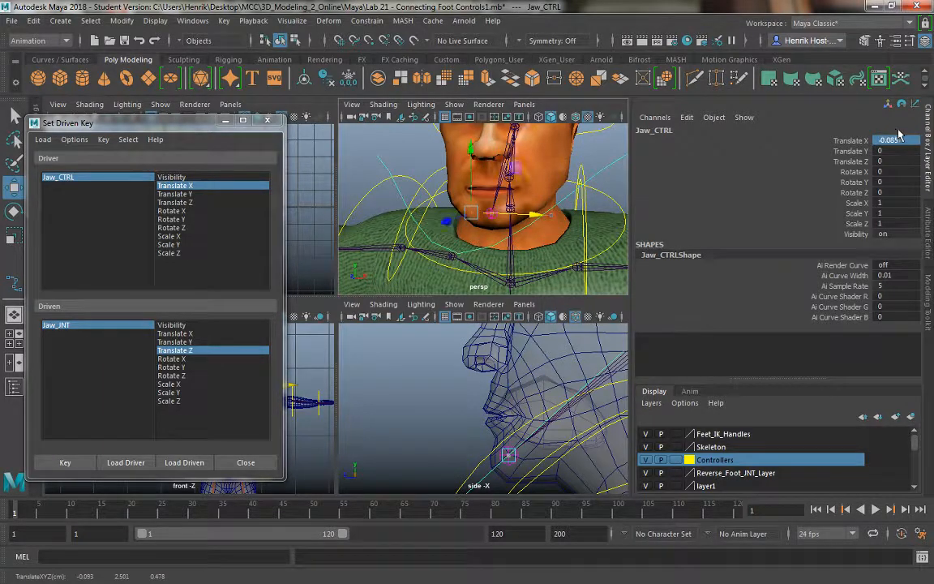
{"action": "double_click", "coordinate": [897, 141]}
{"action": "type", "text": "-0.2"}
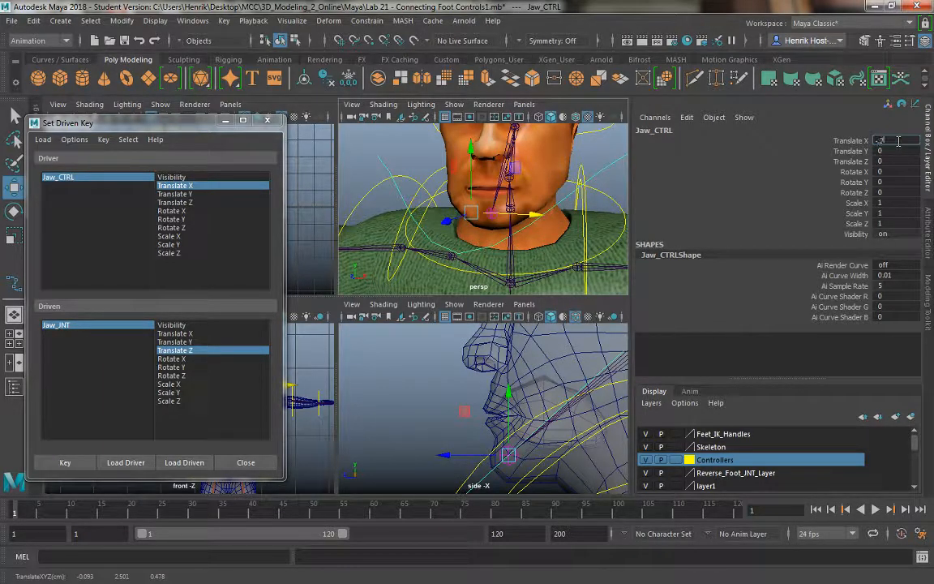
{"action": "type", "text": "5"}
{"action": "key", "text": "Return"}
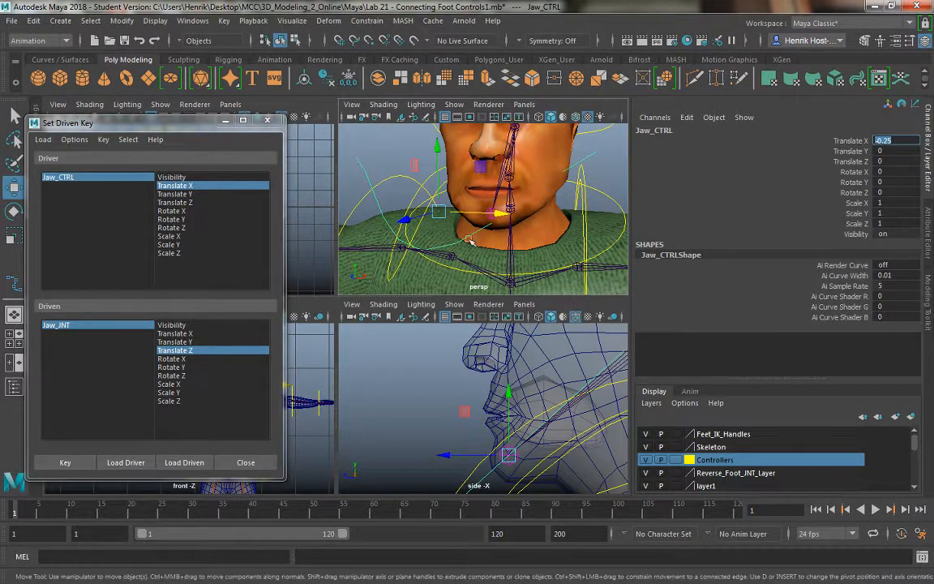
- Set Jaw_JNT's Translate Z to 0.25 and key it against Jaw_CTRL's current Translate X
{"action": "left_click", "coordinate": [555, 186]}
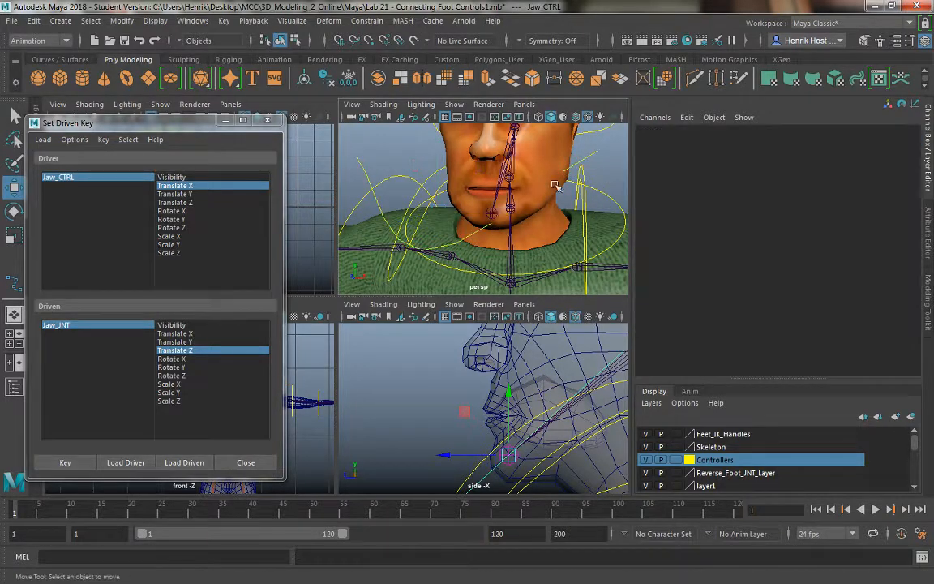
{"action": "left_click", "coordinate": [507, 212]}
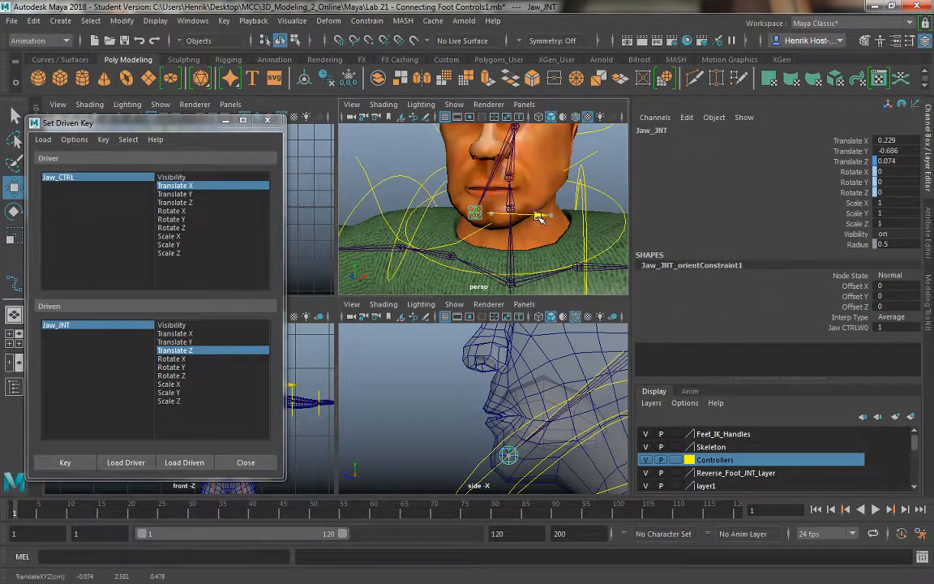
{"action": "left_click_drag", "start_coordinate": [540, 217], "coordinate": [533, 218]}
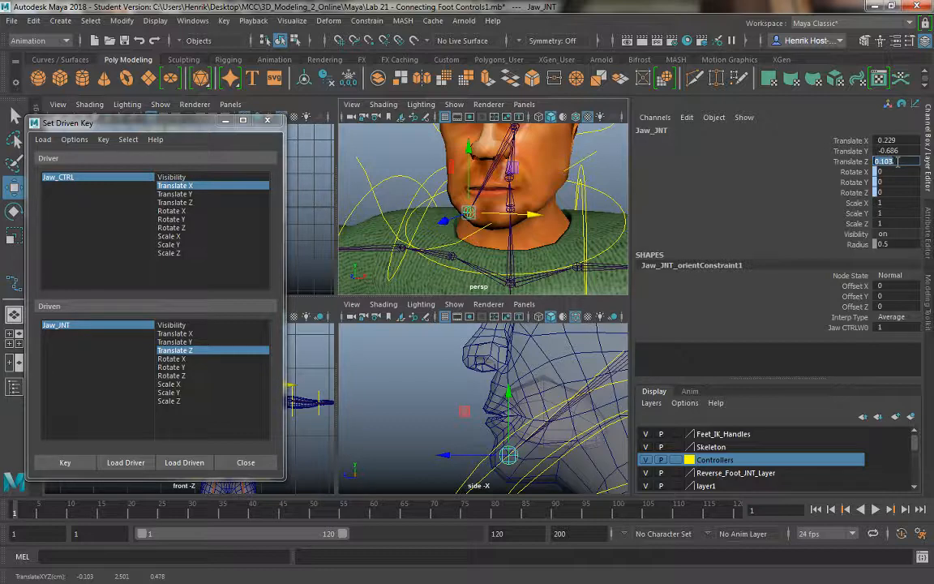
{"action": "key", "text": "Return"}
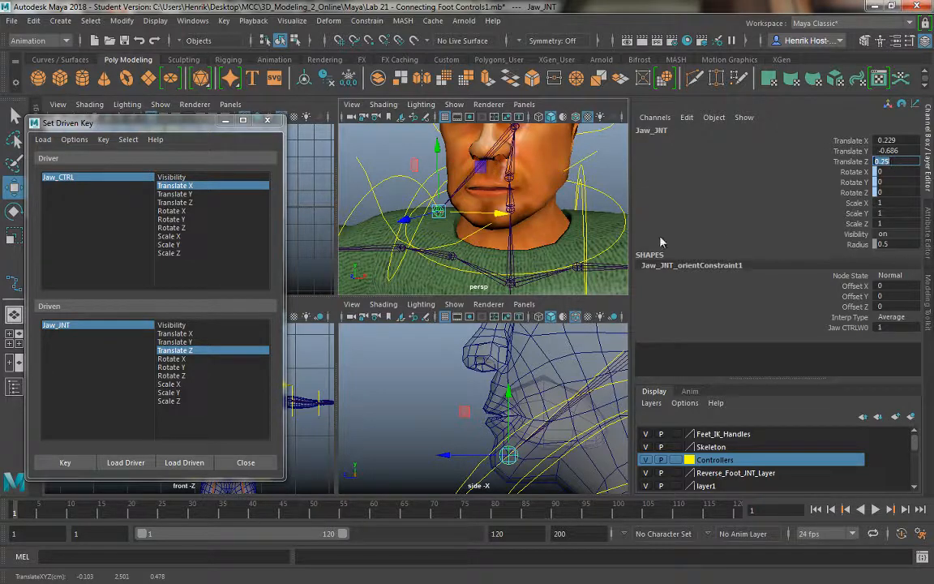
{"action": "left_click", "coordinate": [65, 462]}
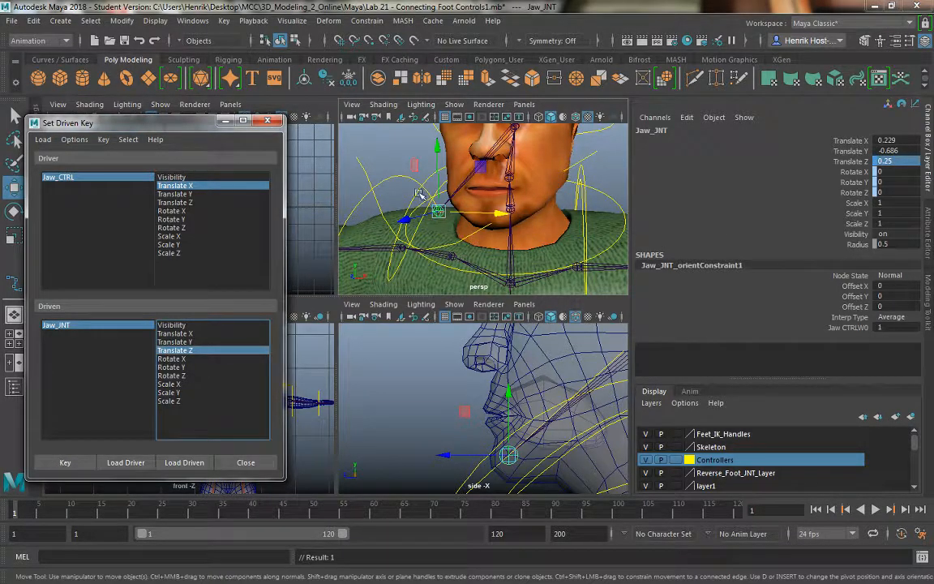
- Test-move Jaw_CTRL sideways to check the jaw joint's motion, undo the moves, and reset its Translate X to 0
{"action": "left_click", "coordinate": [389, 149]}
{"action": "left_click", "coordinate": [448, 195]}
{"action": "left_click_drag", "start_coordinate": [510, 213], "coordinate": [554, 240]}
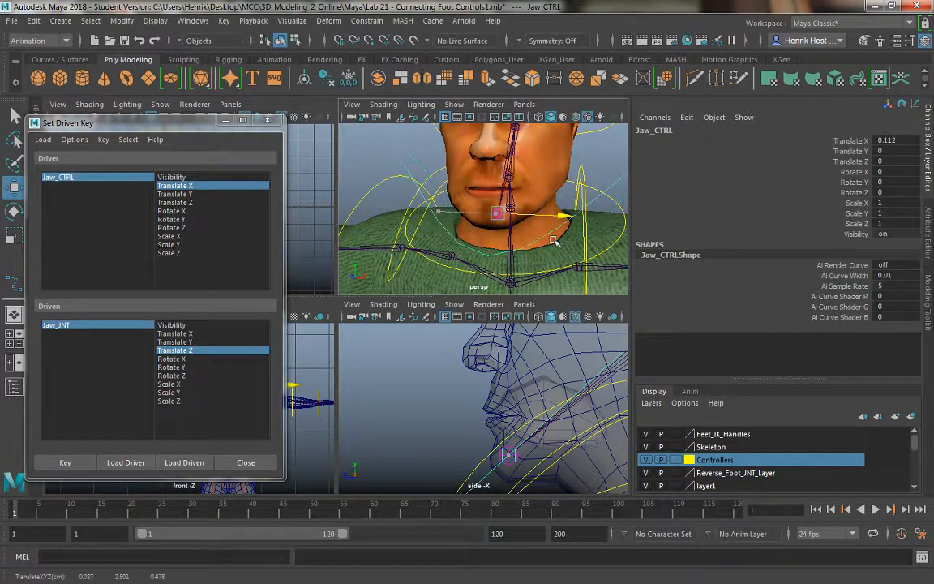
{"action": "key", "text": "ctrl+z"}
{"action": "key", "text": "ctrl+z"}
{"action": "key", "text": "ctrl+z"}
{"action": "key", "text": "ctrl+z"}
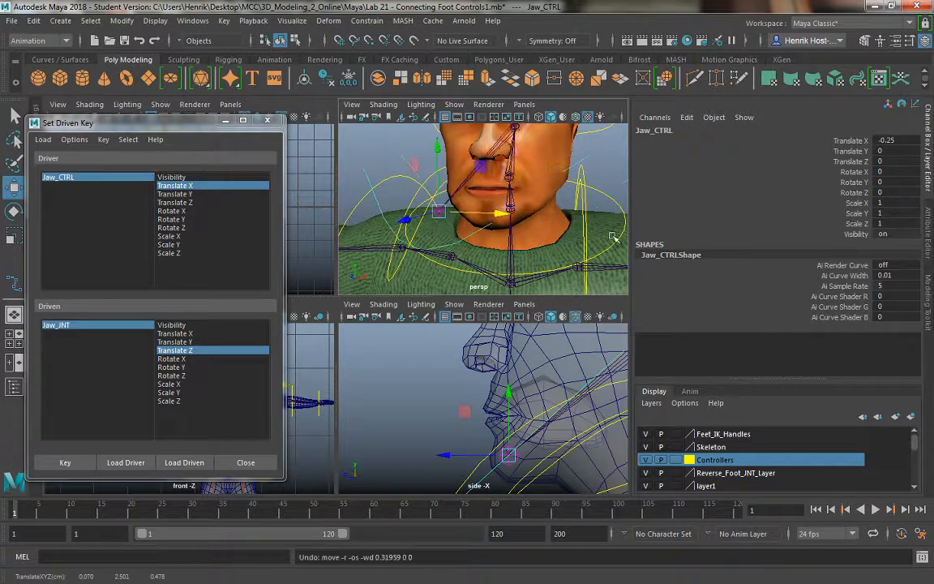
{"action": "left_click", "coordinate": [904, 143]}
{"action": "type", "text": "0"}
{"action": "key", "text": "Return"}
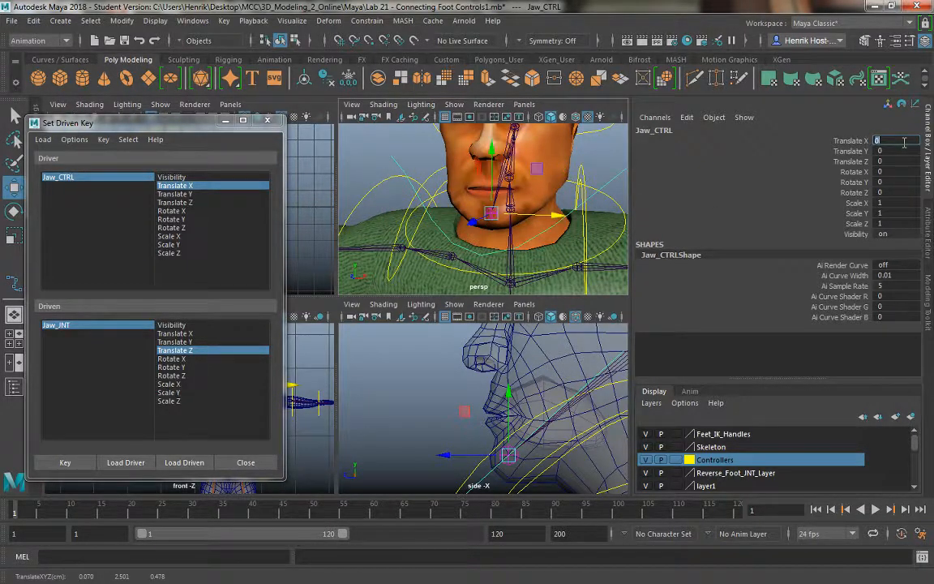
- Test-move Jaw_JNT vertically to see which of its translate channels change, and undo the move
{"action": "left_click_drag", "start_coordinate": [573, 198], "coordinate": [467, 196], "text": "alt"}
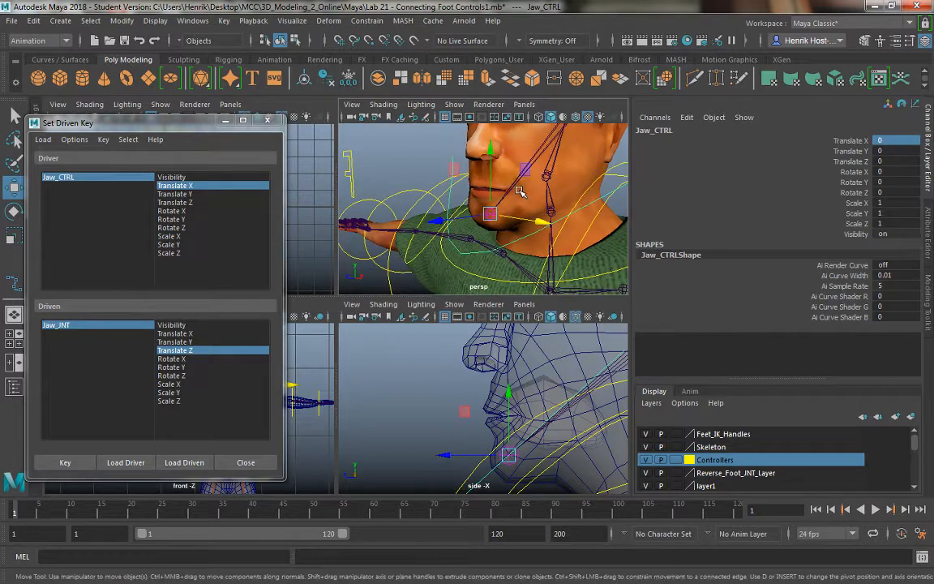
{"action": "left_click", "coordinate": [445, 167]}
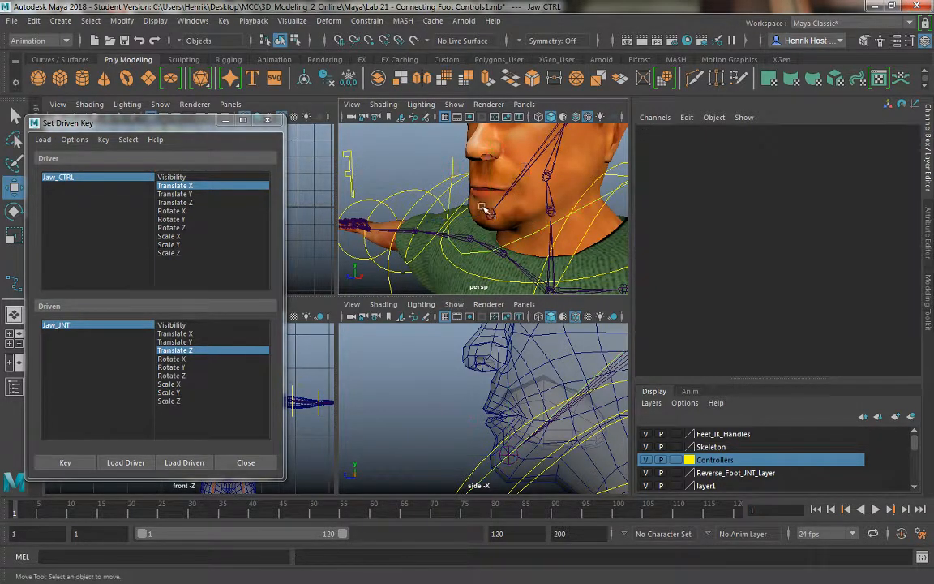
{"action": "left_click", "coordinate": [492, 148]}
{"action": "left_click_drag", "start_coordinate": [493, 148], "coordinate": [500, 125]}
{"action": "key", "text": "ctrl+z"}
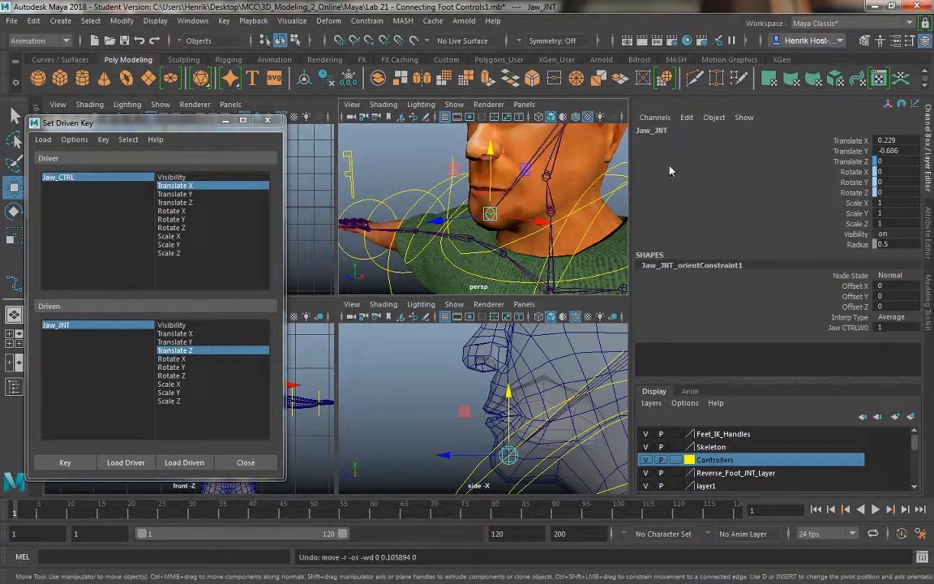
- Key Jaw_JNT's Translate X and Translate Y against Jaw_CTRL's Translate Y at the rest position
{"action": "left_click_drag", "start_coordinate": [188, 334], "coordinate": [191, 343]}
{"action": "left_click", "coordinate": [451, 154]}
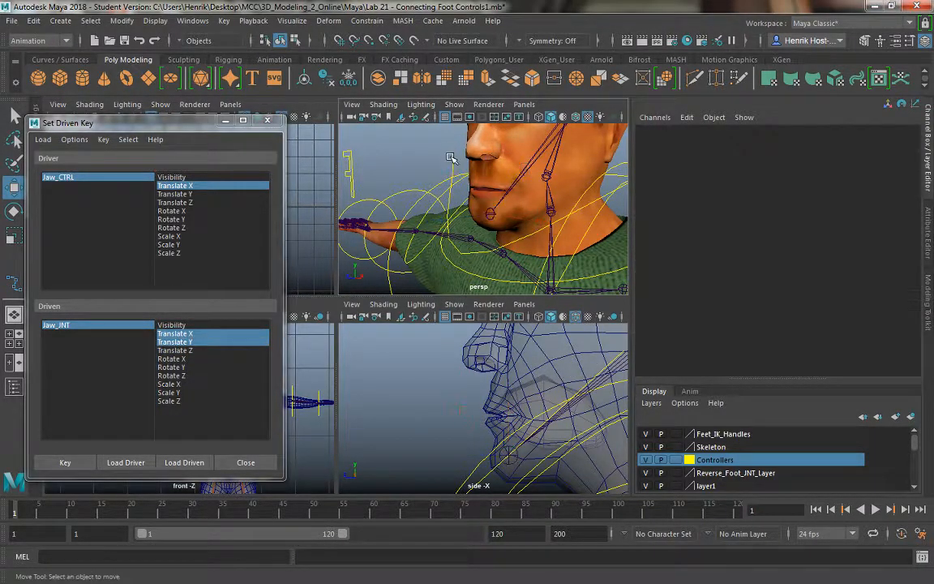
{"action": "left_click", "coordinate": [454, 160]}
{"action": "left_click_drag", "start_coordinate": [491, 153], "coordinate": [494, 131]}
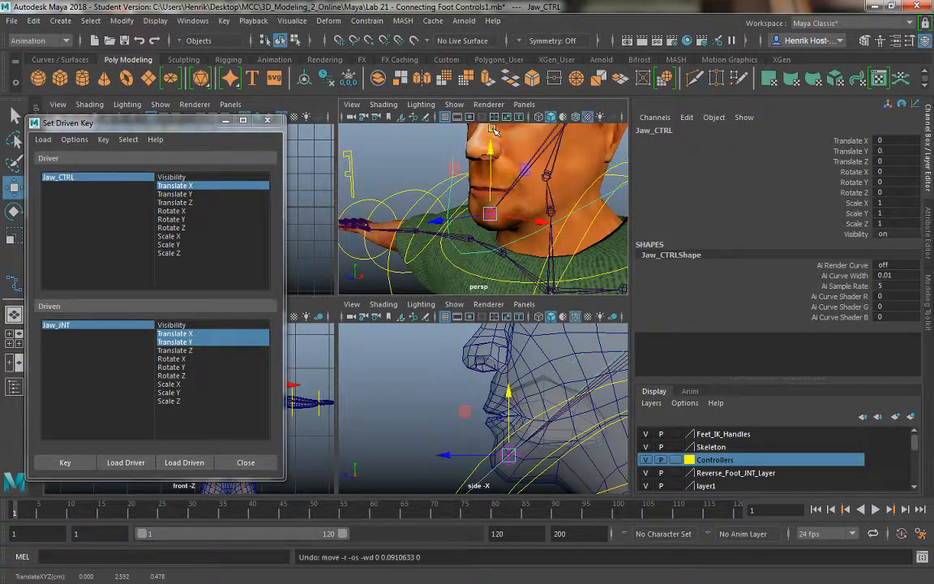
{"action": "left_click", "coordinate": [191, 195]}
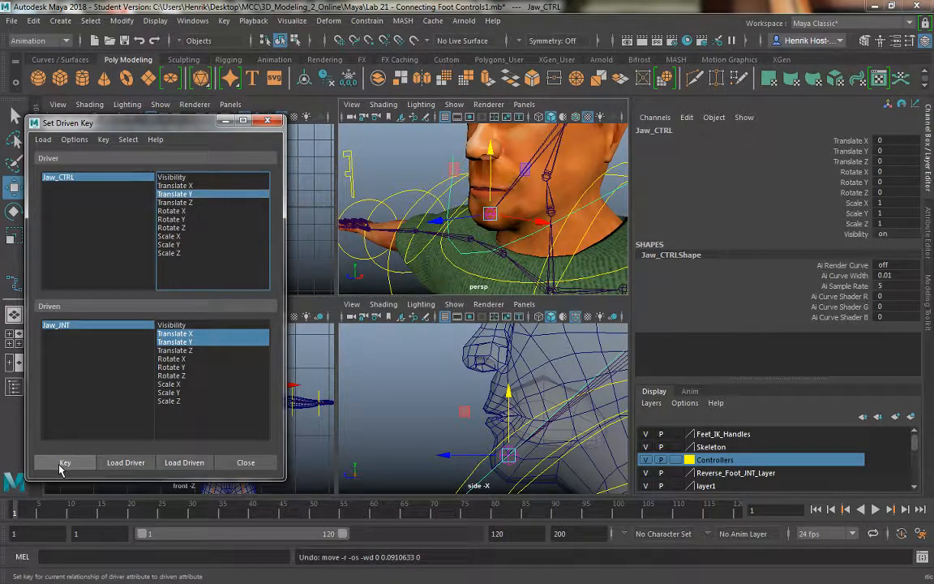
{"action": "left_click", "coordinate": [63, 464]}
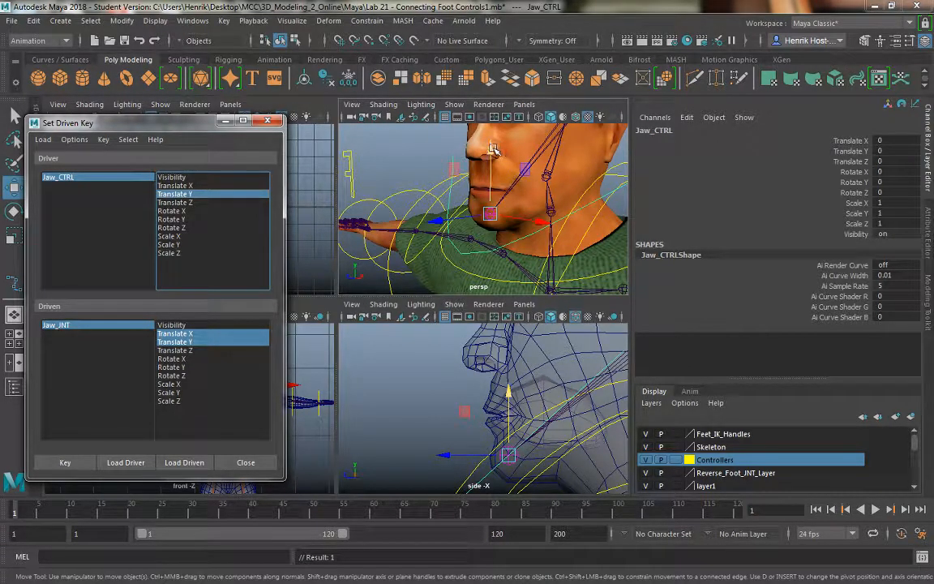
- Lower Jaw_CTRL and set its Translate Y to -0.25
{"action": "left_click_drag", "start_coordinate": [493, 148], "coordinate": [490, 181]}
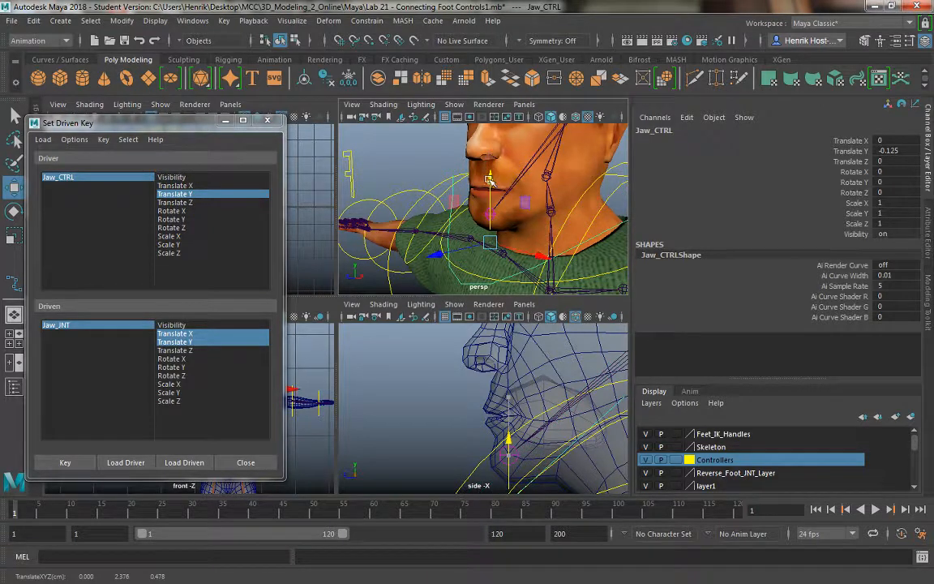
{"action": "double_click", "coordinate": [890, 150]}
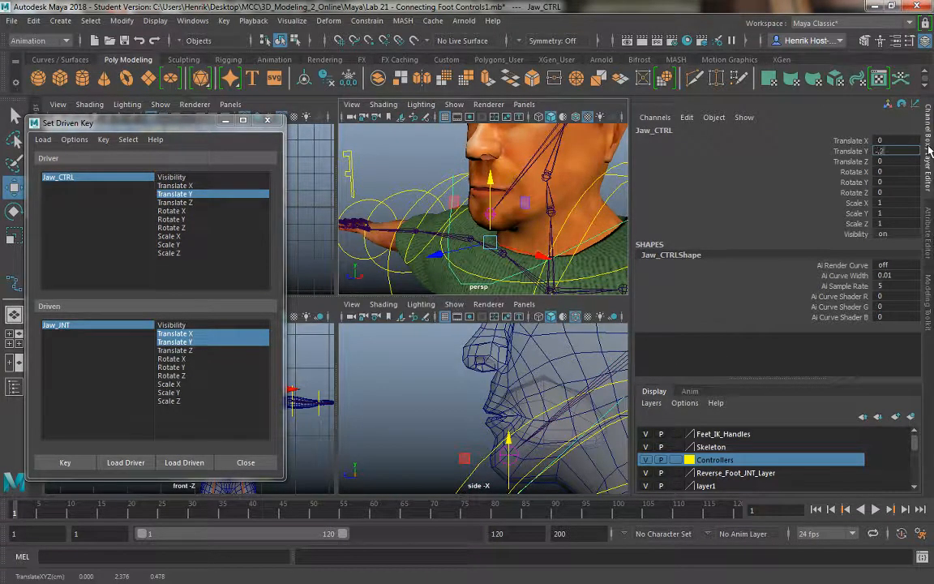
{"action": "key", "text": "Return"}
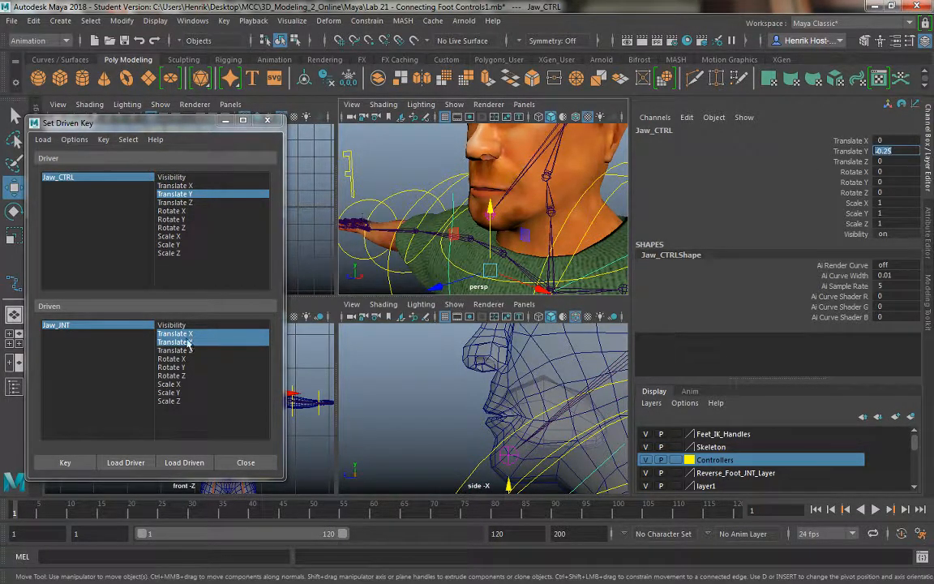
- Lower Jaw_JNT to roughly the height of the lowered Jaw_CTRL and key its Translate X and Translate Y
{"action": "left_click_drag", "start_coordinate": [438, 220], "coordinate": [552, 223], "text": "alt"}
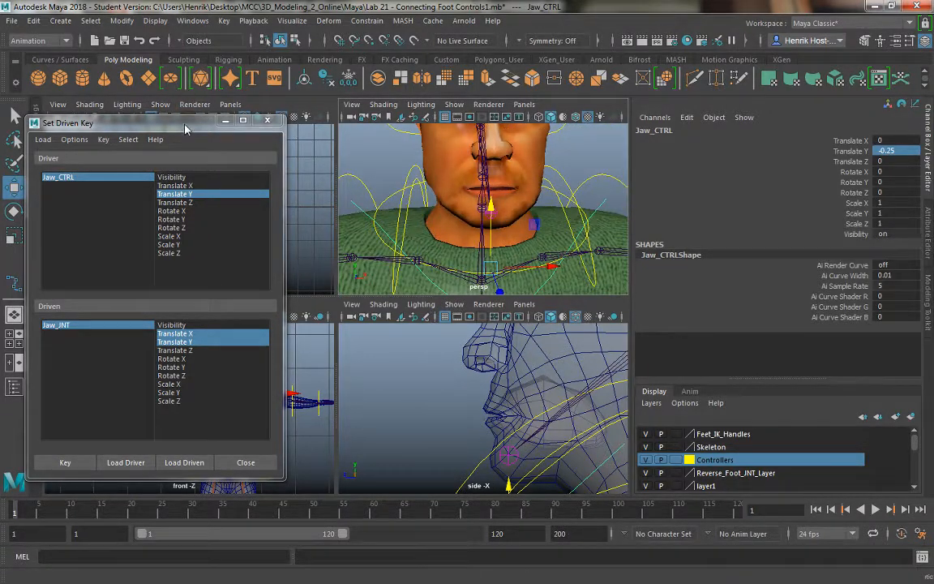
{"action": "left_click_drag", "start_coordinate": [188, 127], "coordinate": [461, 130]}
{"action": "right_click_drag", "start_coordinate": [190, 358], "coordinate": [161, 408], "text": "alt"}
{"action": "left_click_drag", "start_coordinate": [442, 128], "coordinate": [792, 101]}
{"action": "right_click_drag", "start_coordinate": [166, 333], "coordinate": [229, 461], "text": "alt"}
{"action": "middle_click_drag", "start_coordinate": [244, 370], "coordinate": [271, 393], "text": "alt"}
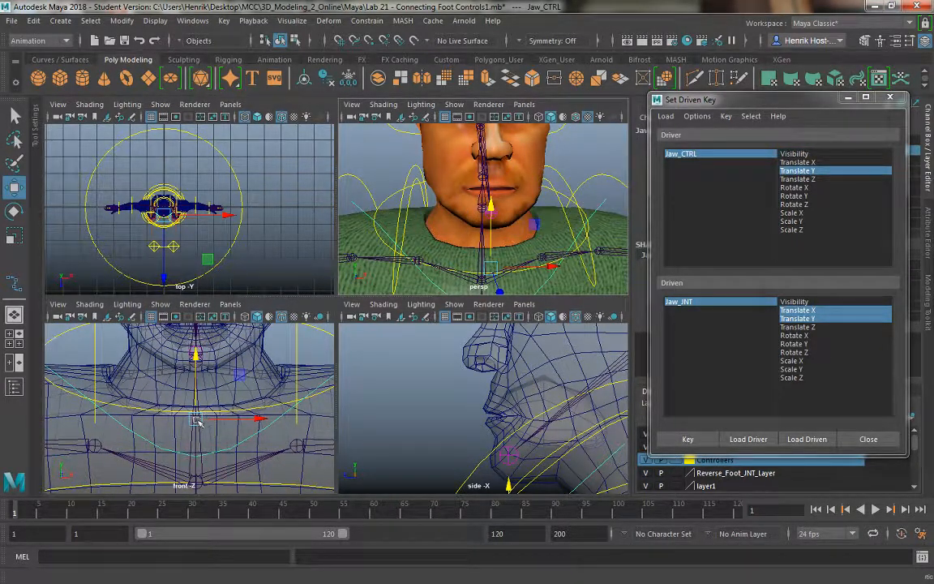
{"action": "left_click_drag", "start_coordinate": [462, 207], "coordinate": [493, 213], "text": "alt"}
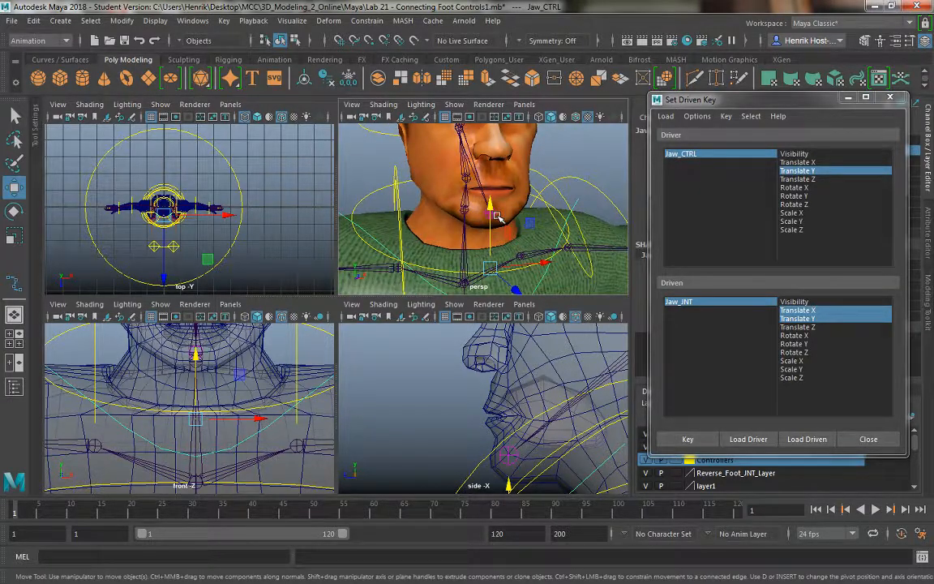
{"action": "left_click", "coordinate": [495, 215]}
{"action": "left_click_drag", "start_coordinate": [492, 154], "coordinate": [497, 206]}
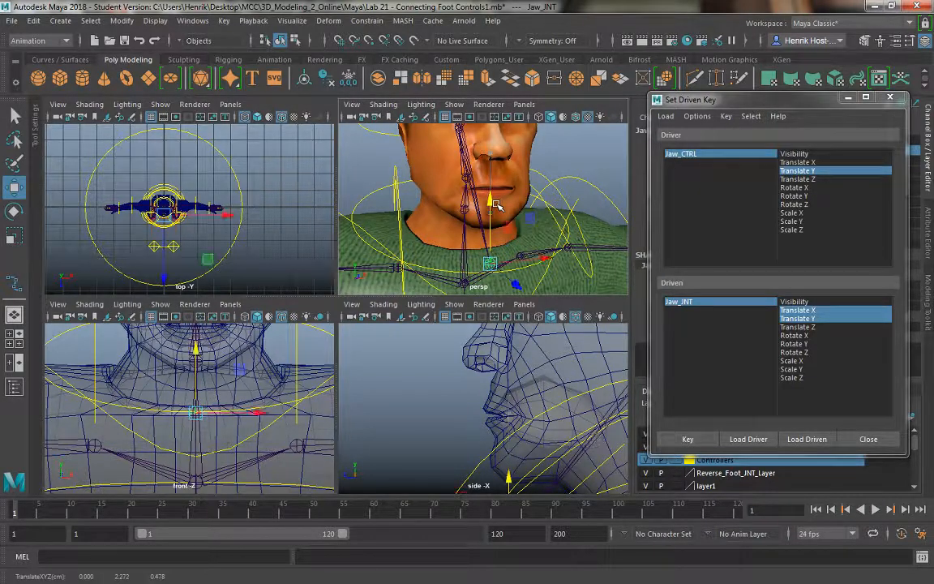
{"action": "left_click", "coordinate": [701, 439]}
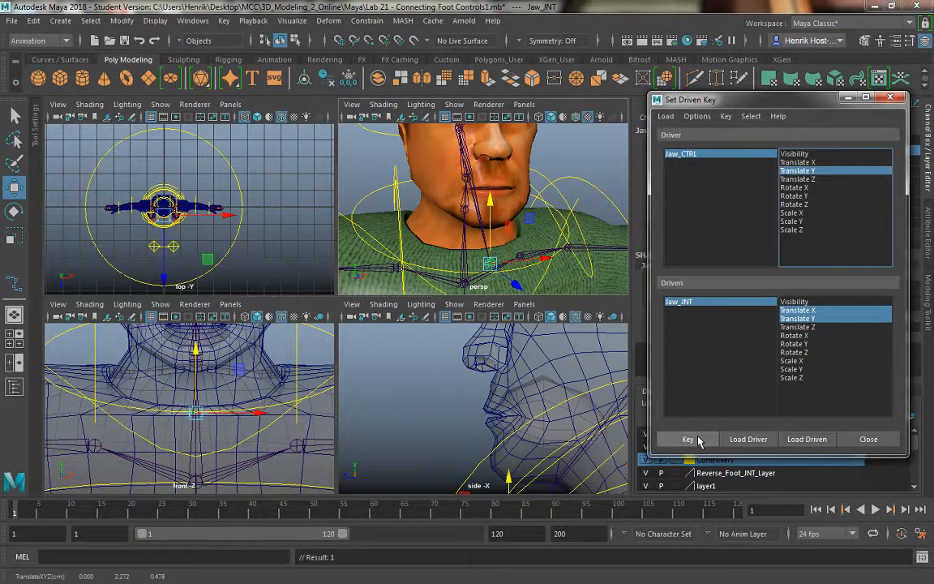
- Test-move Jaw_CTRL vertically to check that the jaw joint follows, and reset its Translate Y to 0
{"action": "left_click", "coordinate": [170, 357]}
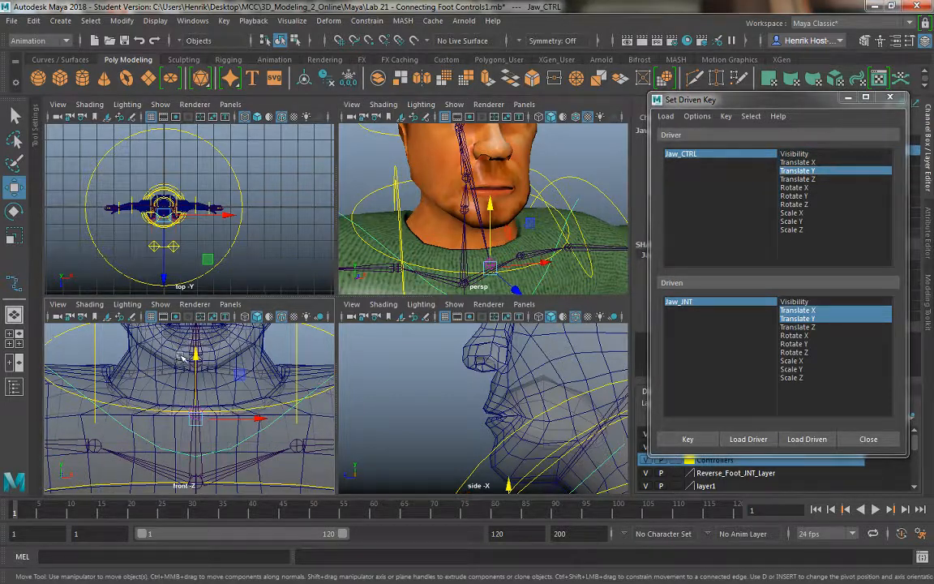
{"action": "left_click_drag", "start_coordinate": [181, 355], "coordinate": [214, 306]}
{"action": "left_click_drag", "start_coordinate": [695, 103], "coordinate": [446, 135]}
{"action": "type", "text": "0"}
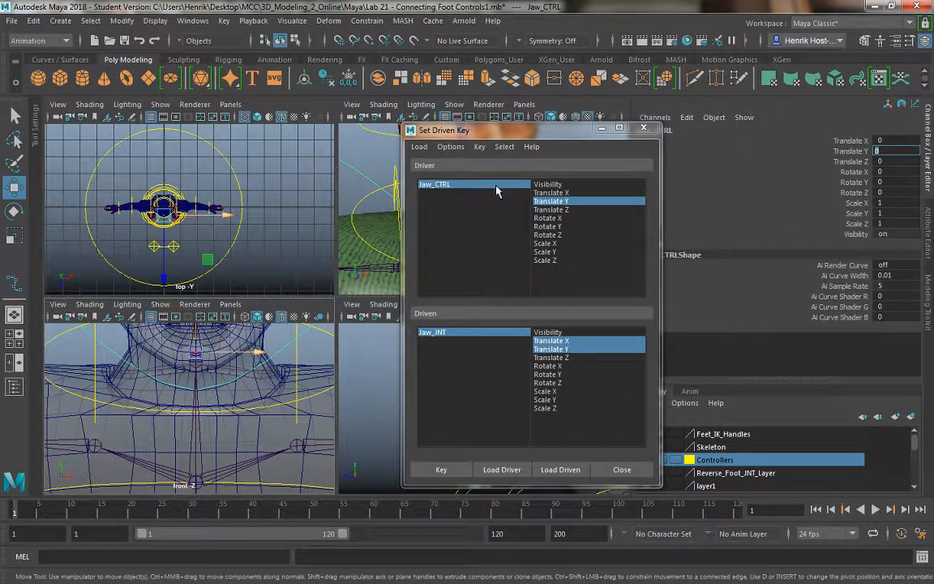
- Raise Jaw_CTRL and set its Translate Y to 0.1
{"action": "middle_click_drag", "start_coordinate": [229, 311], "coordinate": [213, 345], "text": "alt"}
{"action": "left_click_drag", "start_coordinate": [204, 334], "coordinate": [207, 320]}
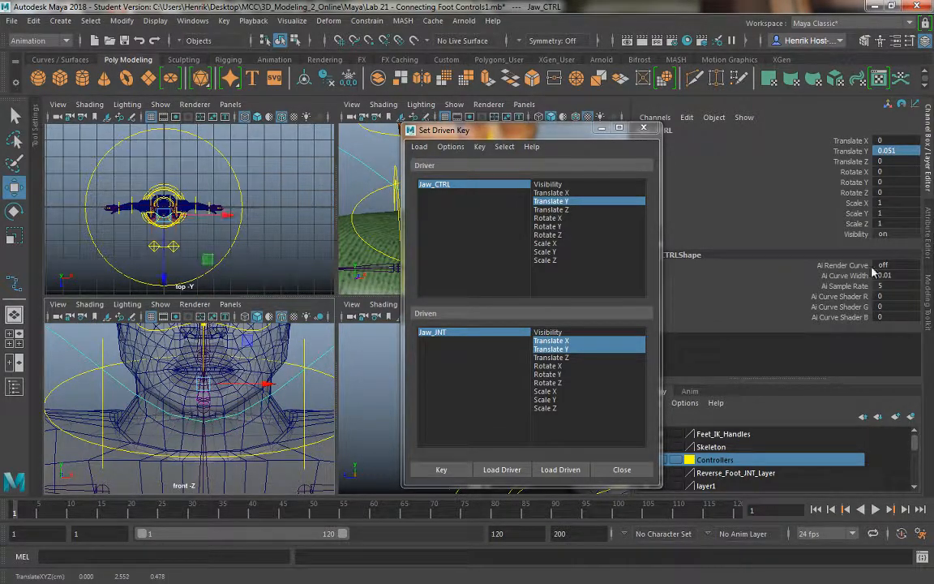
{"action": "double_click", "coordinate": [902, 151]}
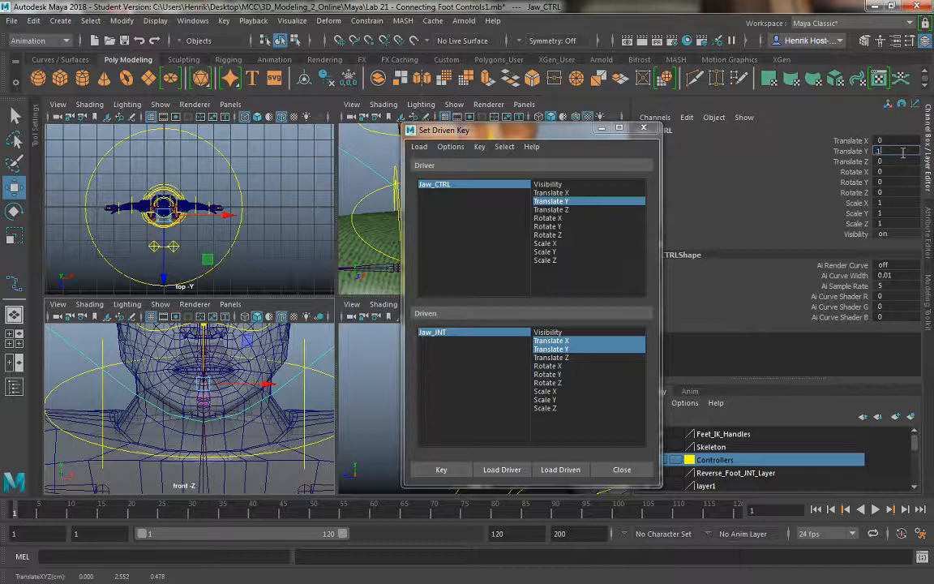
{"action": "key", "text": "Return"}
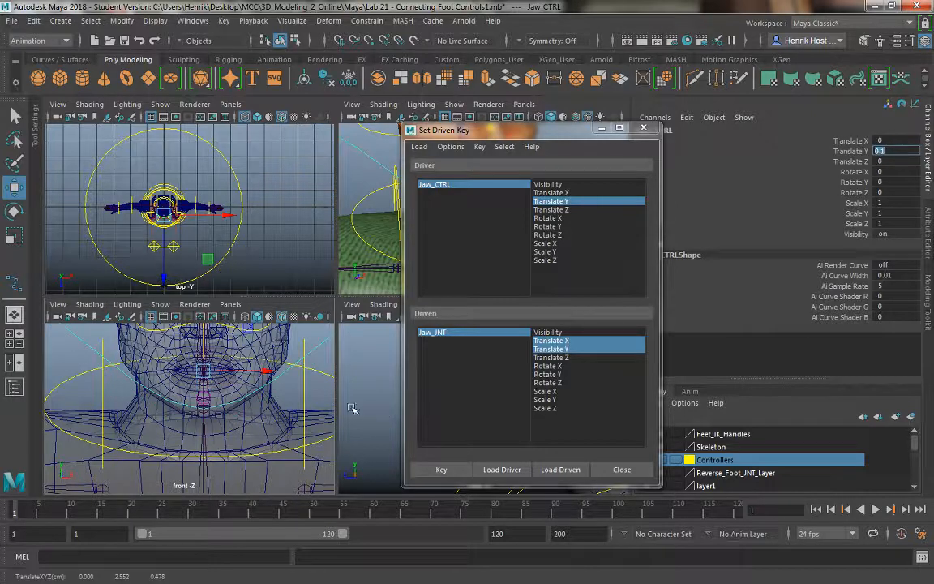
- Raise Jaw_JNT to the controller's height, at about Translate X 0.285 and Translate Y -0.597, and key both channels
{"action": "left_click_drag", "start_coordinate": [503, 130], "coordinate": [694, 151]}
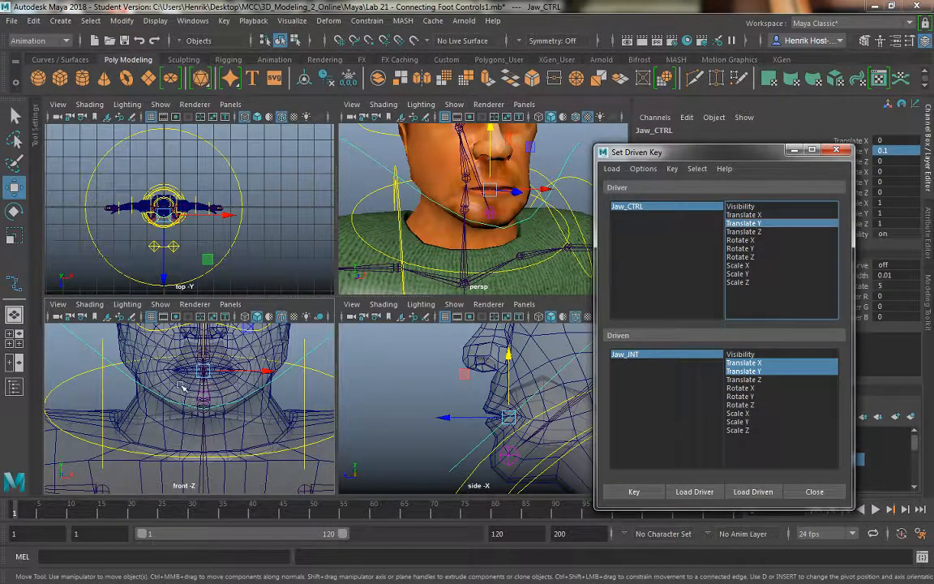
{"action": "left_click", "coordinate": [492, 214]}
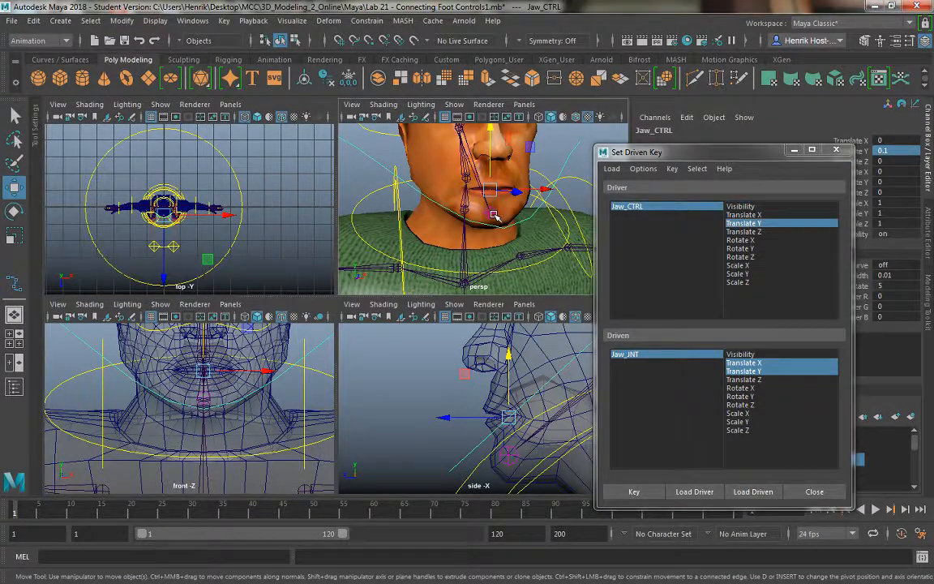
{"action": "left_click_drag", "start_coordinate": [205, 341], "coordinate": [208, 310]}
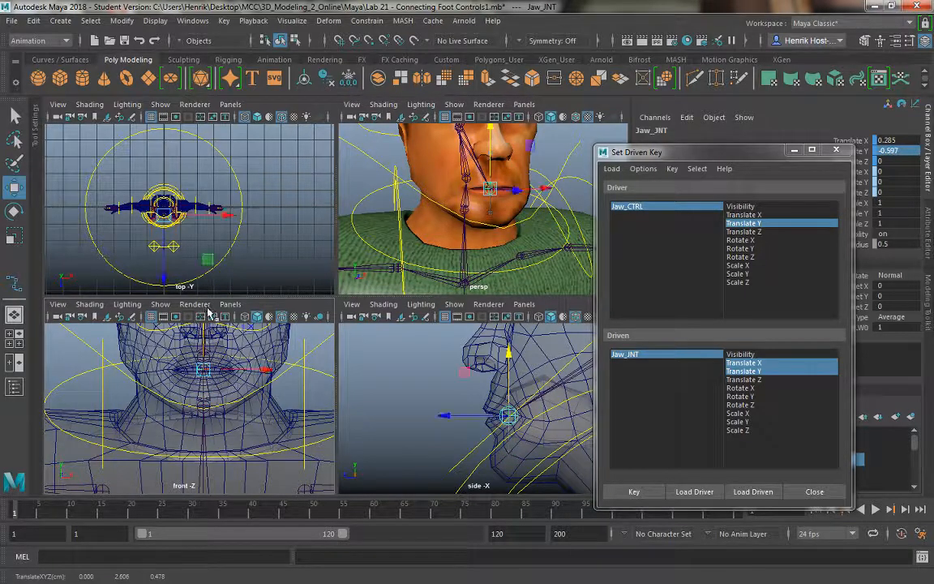
{"action": "left_click", "coordinate": [635, 492]}
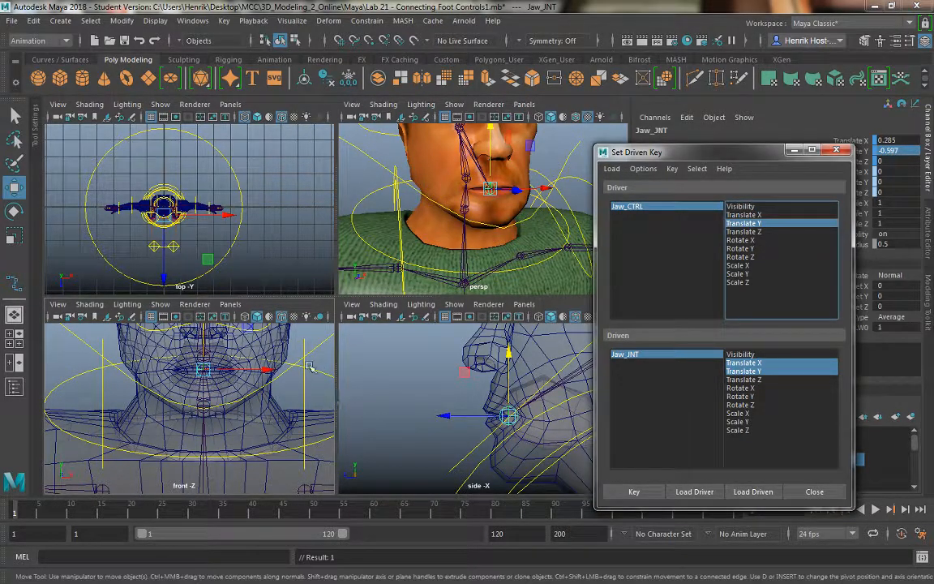
- Test-move Jaw_CTRL vertically and sideways to check the jaw joint's motion, and reset its Translate X and Translate Y to 0
{"action": "left_click", "coordinate": [277, 345]}
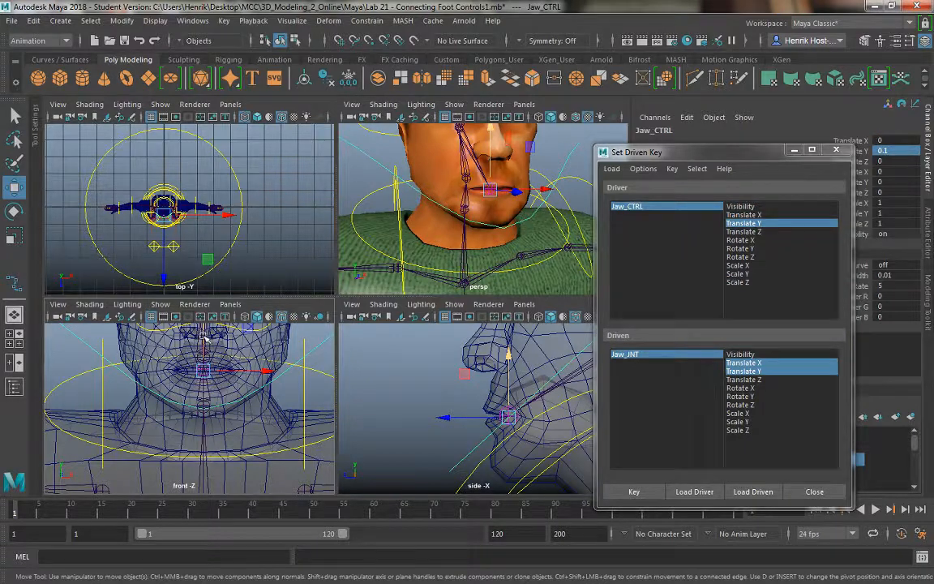
{"action": "left_click_drag", "start_coordinate": [204, 339], "coordinate": [319, 367]}
{"action": "double_click", "coordinate": [897, 140]}
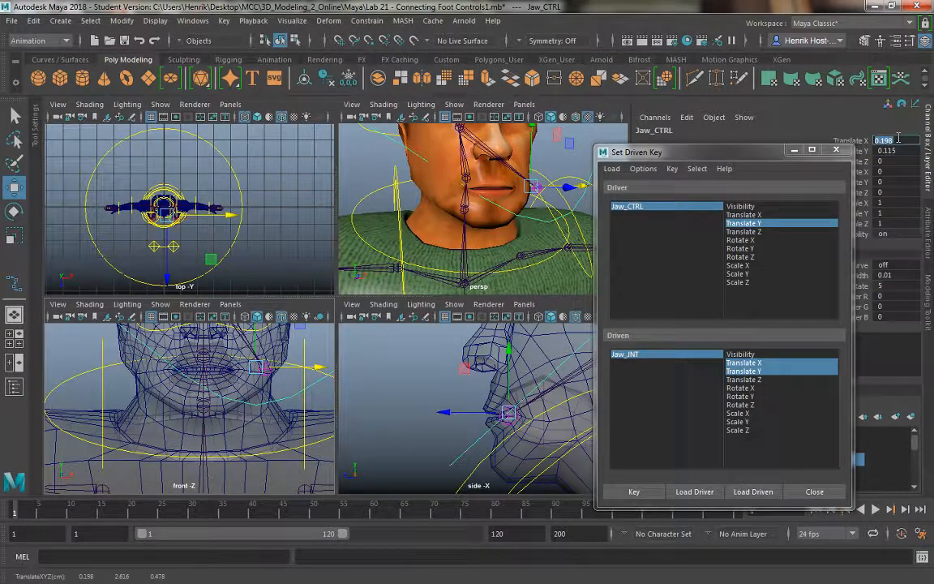
{"action": "type", "text": "0"}
{"action": "key", "text": "Tab"}
{"action": "type", "text": "0"}
{"action": "key", "text": "Return"}
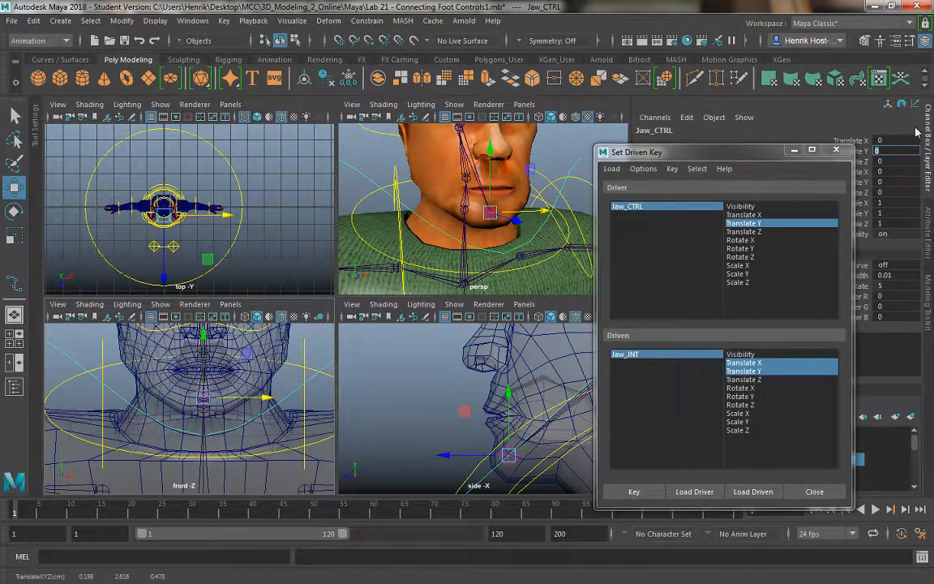
- Test-move Jaw_CTRL and Jaw_JNT separately along the front-to-back axis, undoing each move
{"action": "left_click_drag", "start_coordinate": [583, 241], "coordinate": [315, 212], "text": "alt"}
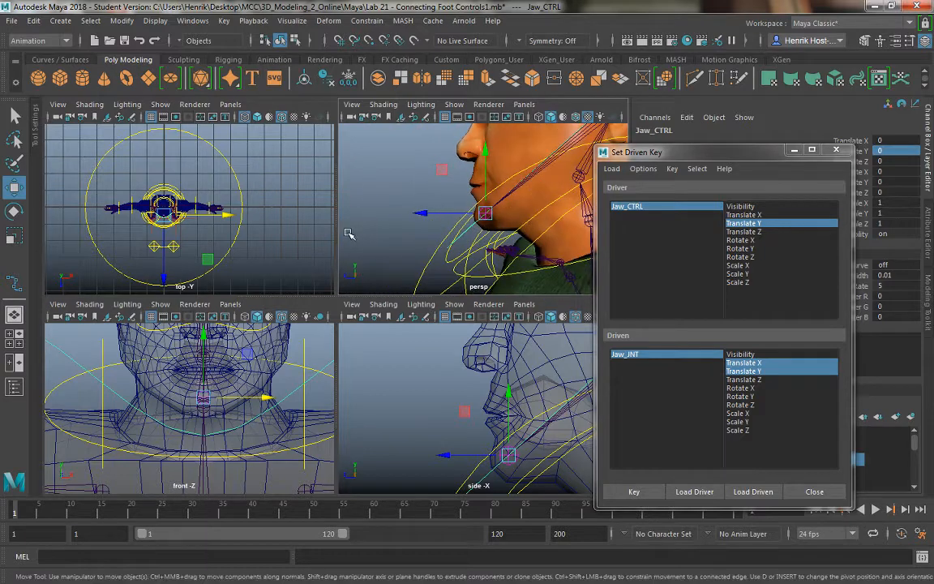
{"action": "left_click_drag", "start_coordinate": [724, 162], "coordinate": [217, 167]}
{"action": "left_click_drag", "start_coordinate": [416, 212], "coordinate": [448, 206]}
{"action": "key", "text": "ctrl+z"}
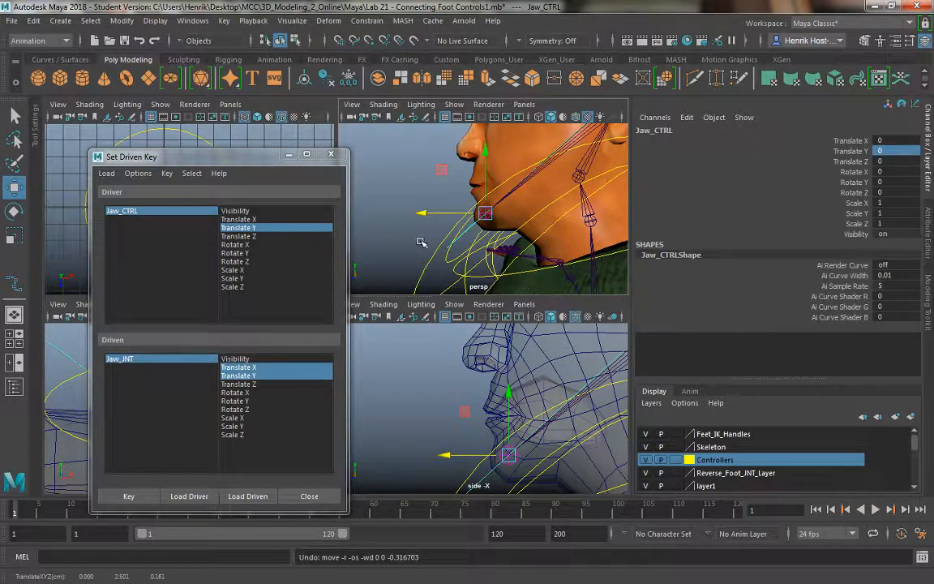
{"action": "left_click_drag", "start_coordinate": [244, 168], "coordinate": [816, 206]}
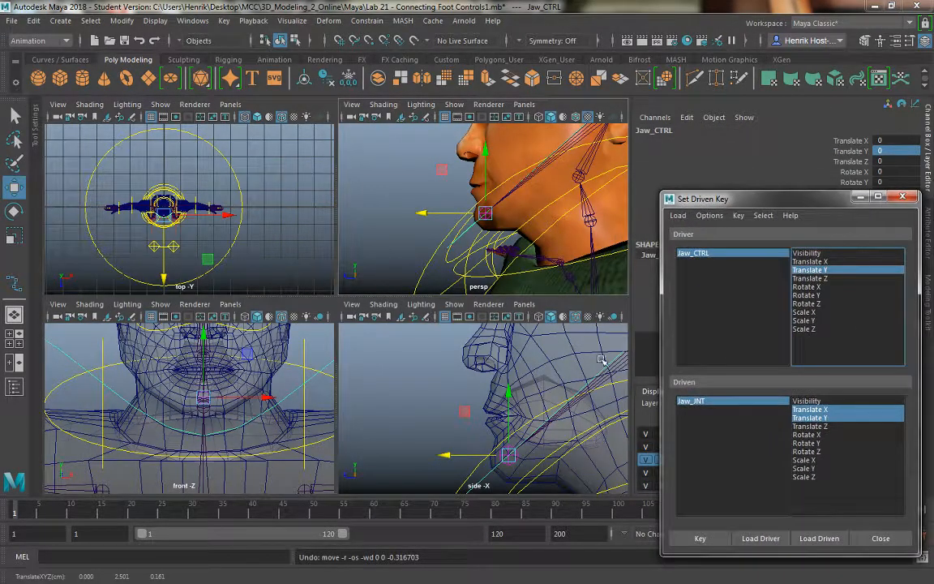
{"action": "left_click", "coordinate": [503, 460]}
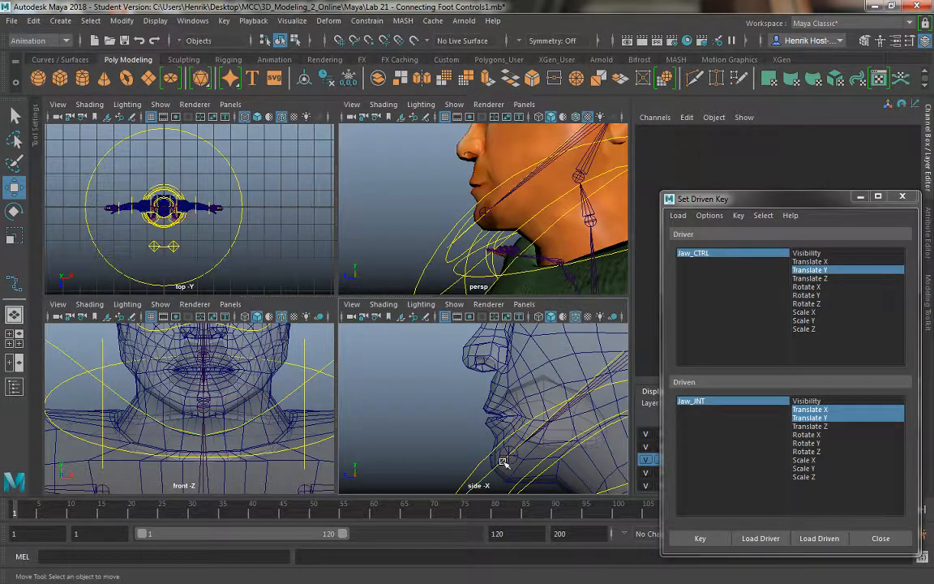
{"action": "left_click", "coordinate": [503, 457]}
{"action": "left_click_drag", "start_coordinate": [446, 457], "coordinate": [391, 456]}
{"action": "key", "text": "ctrl+z"}
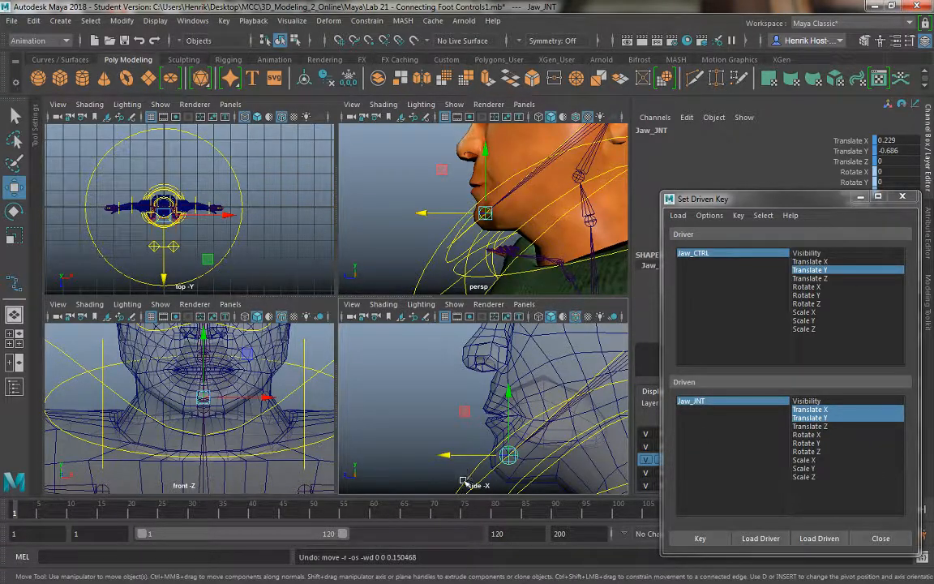
- Key Jaw_JNT's Translate X and Translate Y at the rest pose with Jaw_CTRL's Translate Z as the driver
{"action": "left_click_drag", "start_coordinate": [432, 200], "coordinate": [438, 177], "text": "alt"}
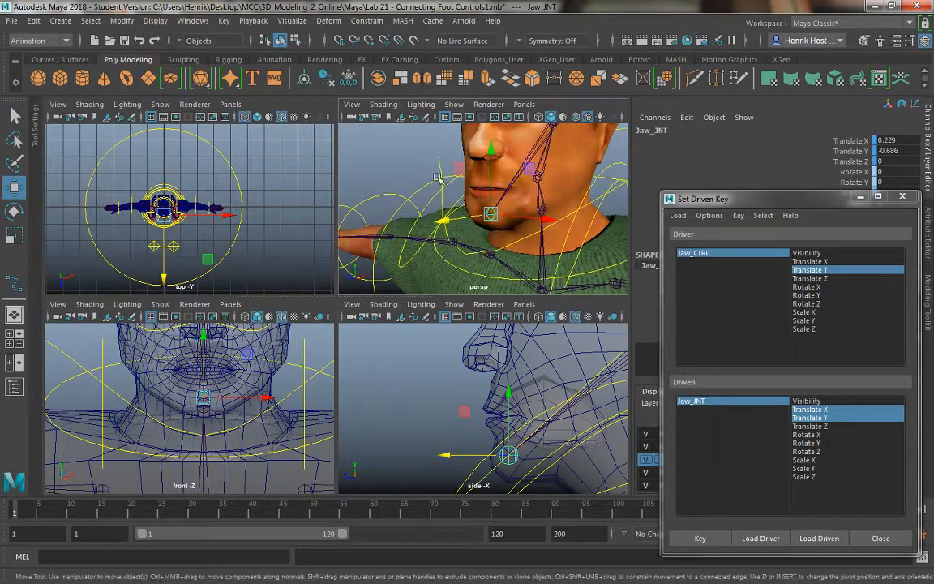
{"action": "left_click", "coordinate": [439, 155]}
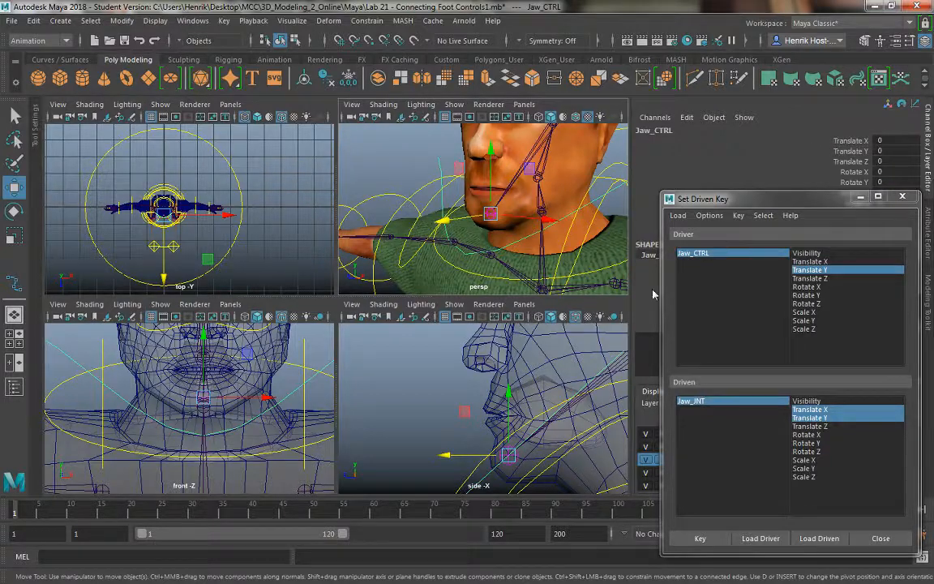
{"action": "left_click_drag", "start_coordinate": [444, 454], "coordinate": [415, 453]}
{"action": "key", "text": "ctrl+z"}
{"action": "left_click", "coordinate": [819, 278]}
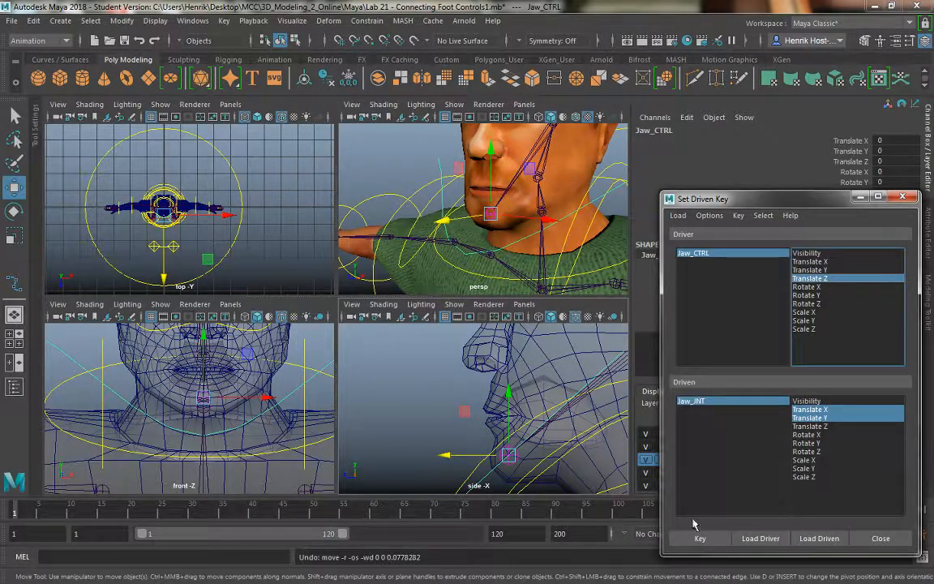
{"action": "left_click", "coordinate": [699, 538]}
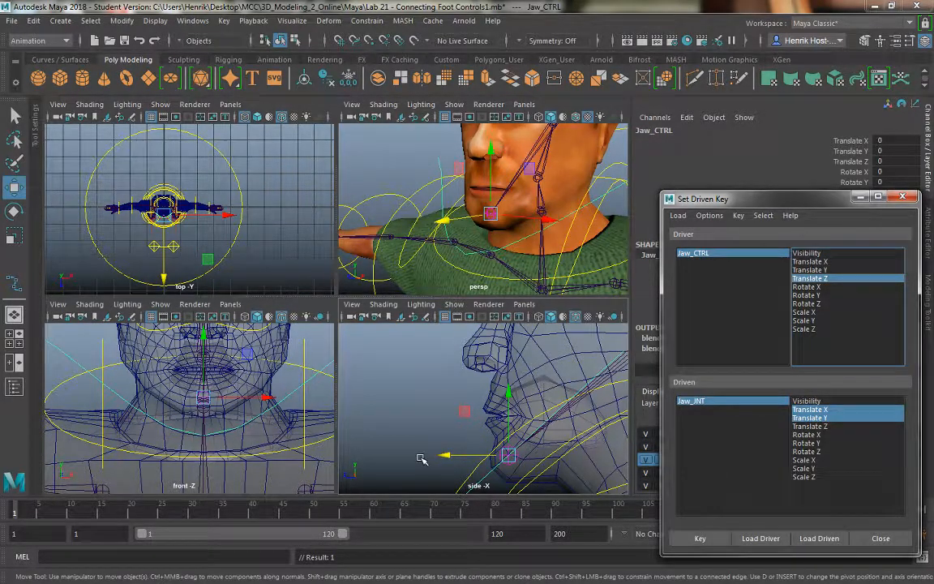
- Move Jaw_CTRL forward to Translate Z 0.175, match Jaw_JNT at about Translate X 0.381 and Translate Y -0.781, and key it
{"action": "left_click_drag", "start_coordinate": [447, 456], "coordinate": [383, 455]}
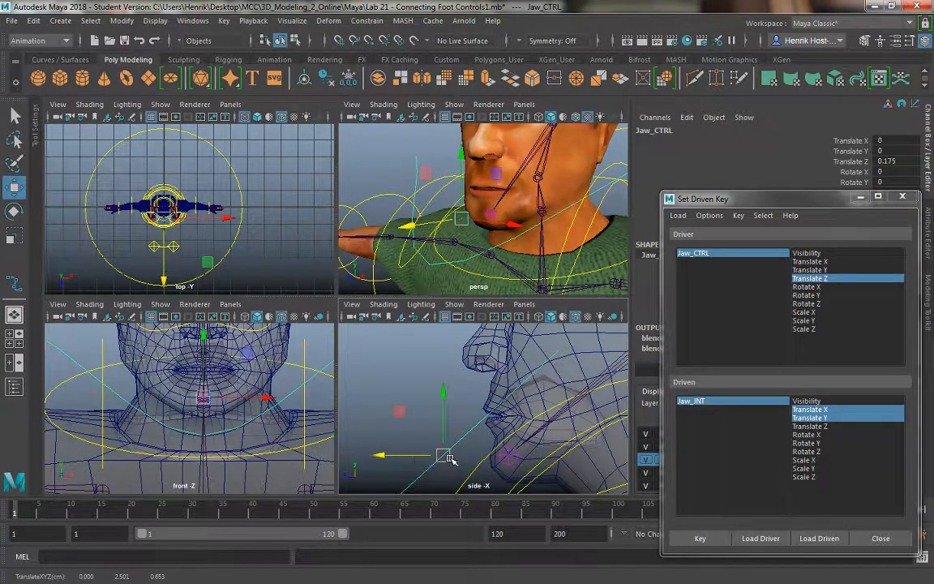
{"action": "left_click", "coordinate": [503, 455]}
{"action": "left_click_drag", "start_coordinate": [451, 458], "coordinate": [382, 459]}
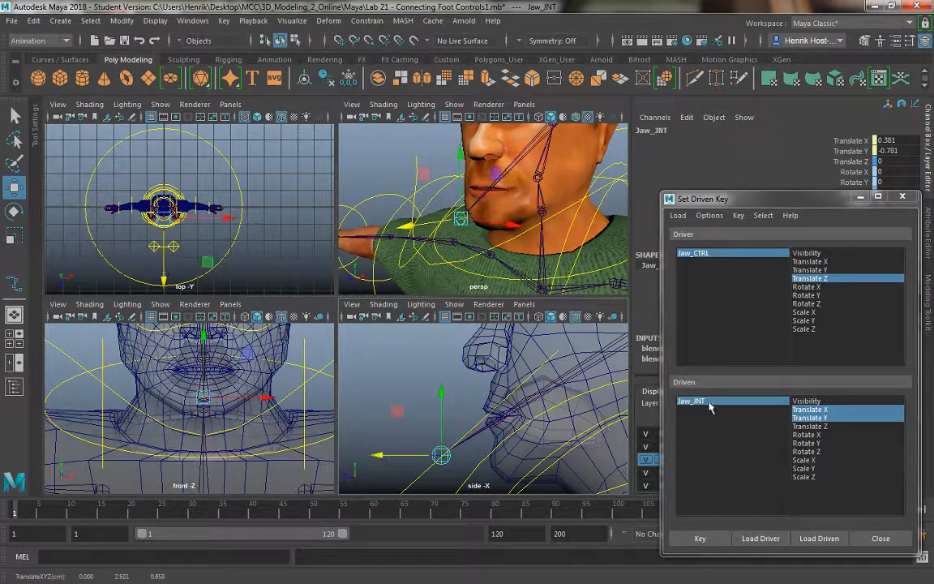
{"action": "left_click", "coordinate": [700, 538]}
- Reset Jaw_CTRL's Translate Z to 0
{"action": "left_click", "coordinate": [413, 479]}
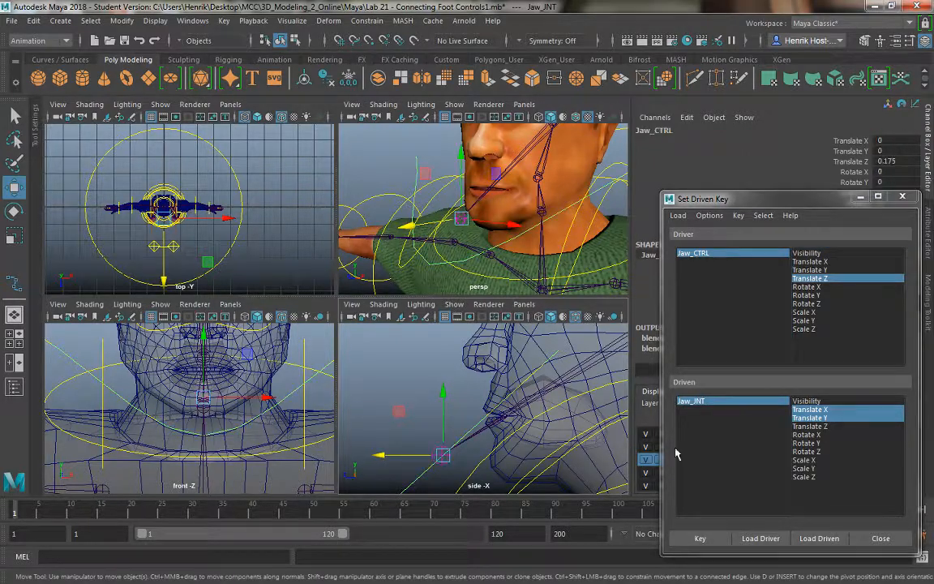
{"action": "double_click", "coordinate": [886, 161]}
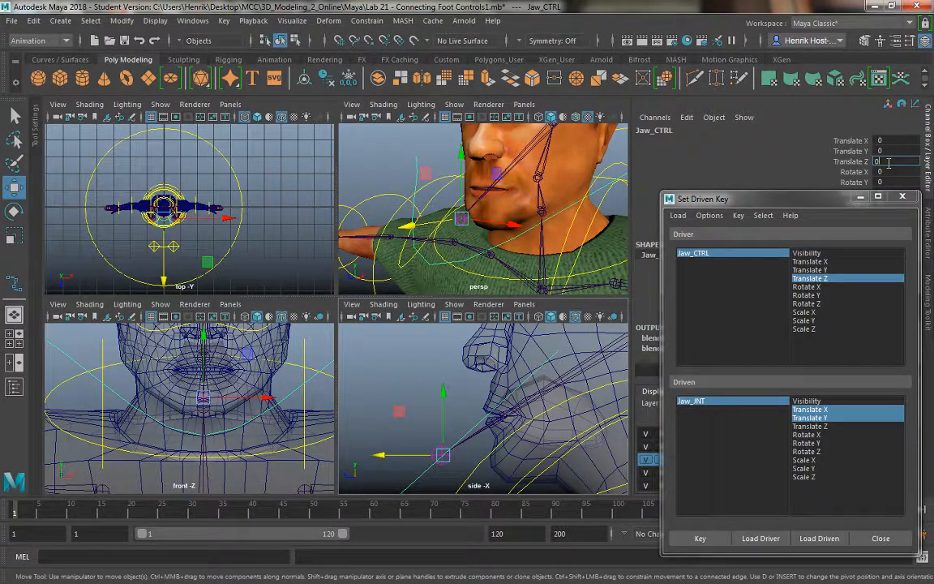
{"action": "type", "text": "0"}
{"action": "key", "text": "Return"}
- Move Jaw_CTRL back to Translate Z -0.1, match Jaw_JNT at about Translate X 0.145 and Translate Y -0.633, and key it
{"action": "left_click_drag", "start_coordinate": [445, 455], "coordinate": [485, 454]}
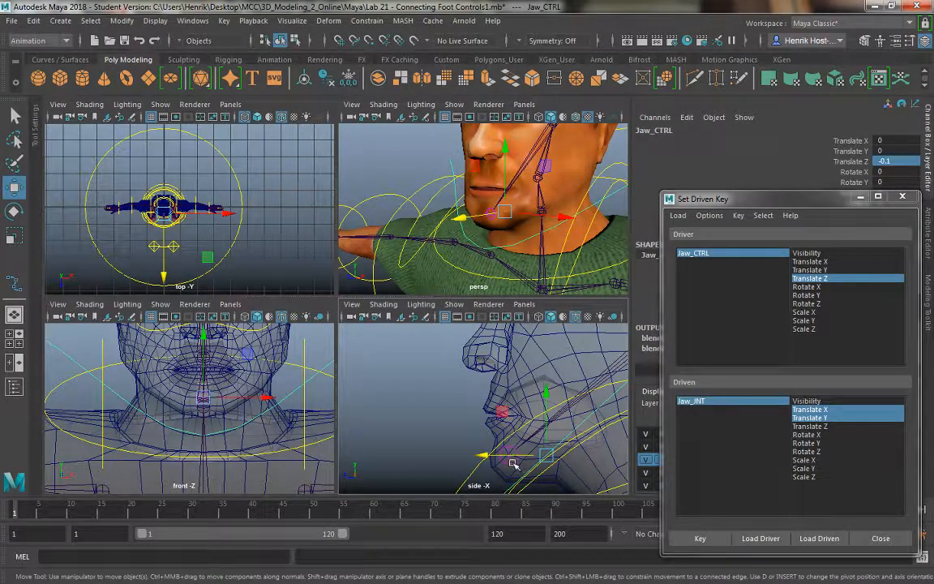
{"action": "left_click", "coordinate": [446, 451]}
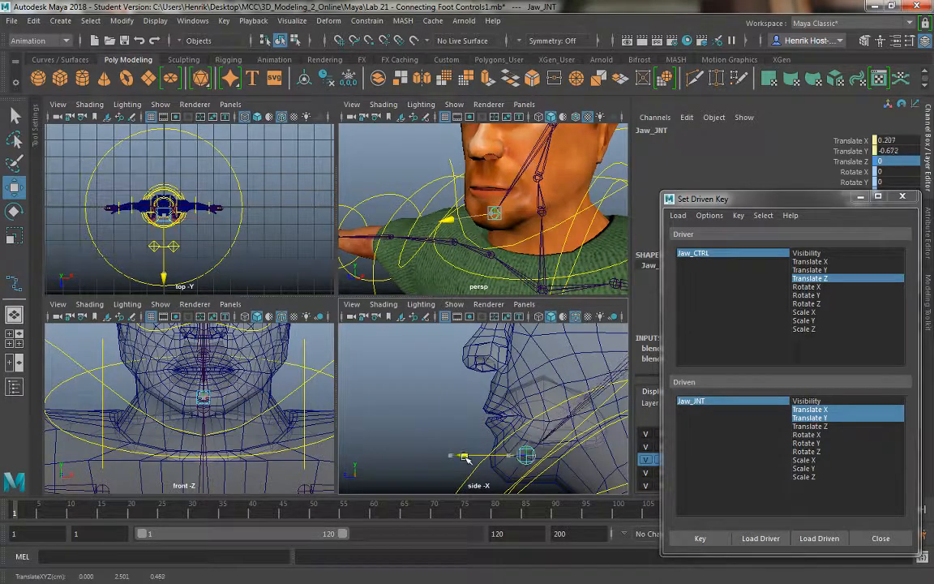
{"action": "left_click_drag", "start_coordinate": [465, 456], "coordinate": [483, 459]}
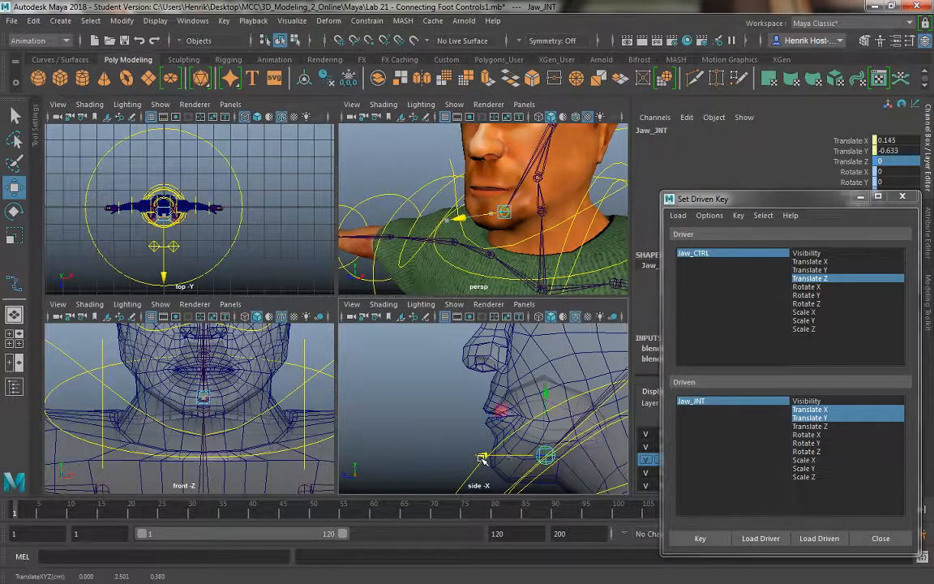
{"action": "left_click", "coordinate": [701, 539]}
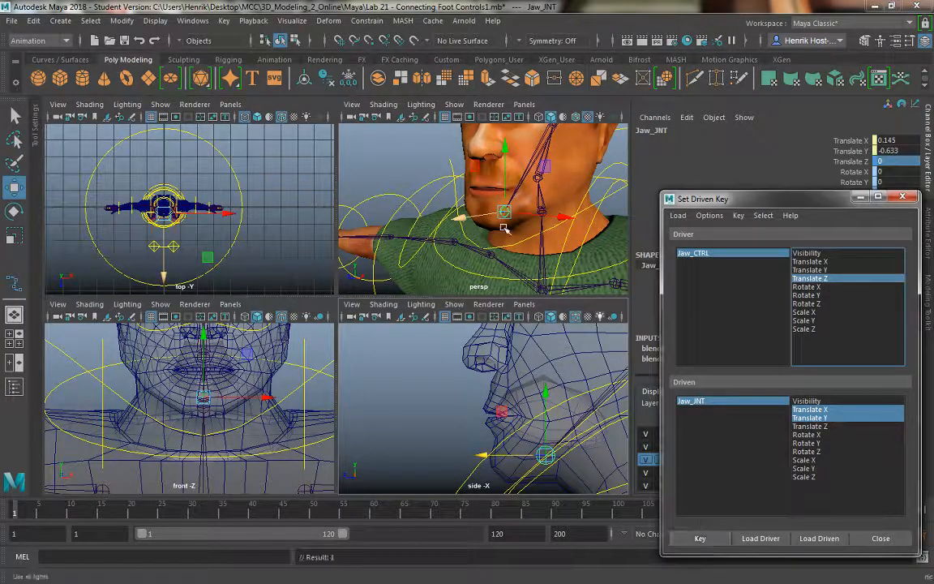
- Test-move Jaw_CTRL along Z, reset its Translate Z to 0, and close the Set Driven Key window
{"action": "left_click", "coordinate": [450, 159]}
{"action": "left_click_drag", "start_coordinate": [460, 219], "coordinate": [447, 222]}
{"action": "left_click", "coordinate": [906, 161]}
{"action": "type", "text": "0"}
{"action": "key", "text": "Return"}
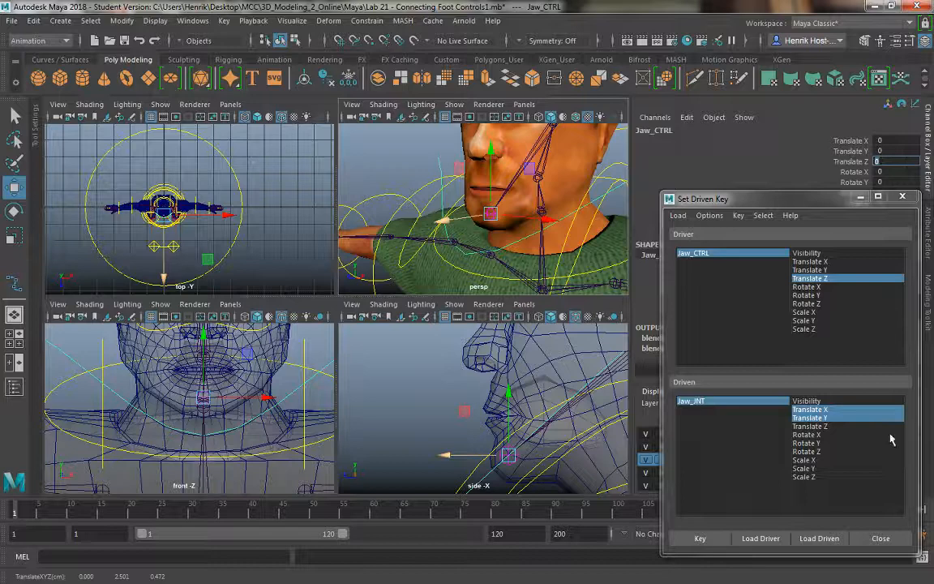
{"action": "left_click", "coordinate": [881, 537]}
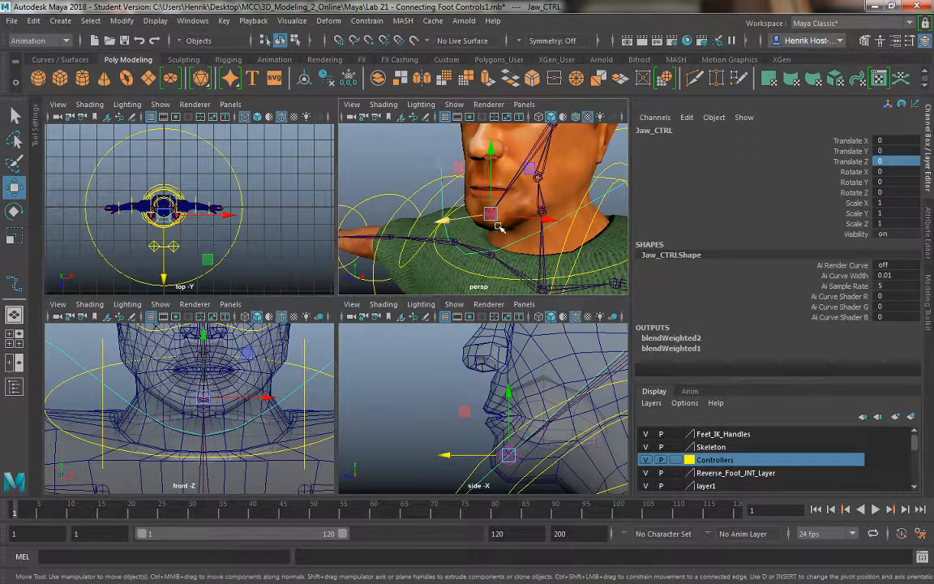
- Test-move and test-rotate Jaw_CTRL freely to check the jaw, undo both changes, and deselect the controller
{"action": "mouse_move", "coordinate": [491, 216]}
{"action": "left_mouse_down"}
{"action": "mouse_move", "coordinate": [527, 217]}
{"action": "mouse_move", "coordinate": [473, 210]}
{"action": "mouse_move", "coordinate": [491, 211]}
{"action": "left_mouse_up"}
{"action": "key", "text": "ctrl+z"}
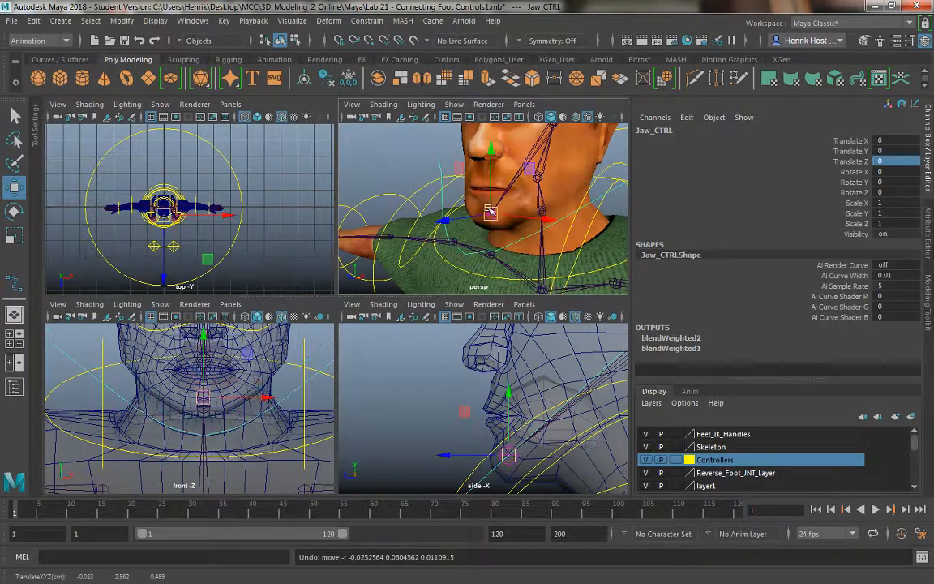
{"action": "key", "text": "e"}
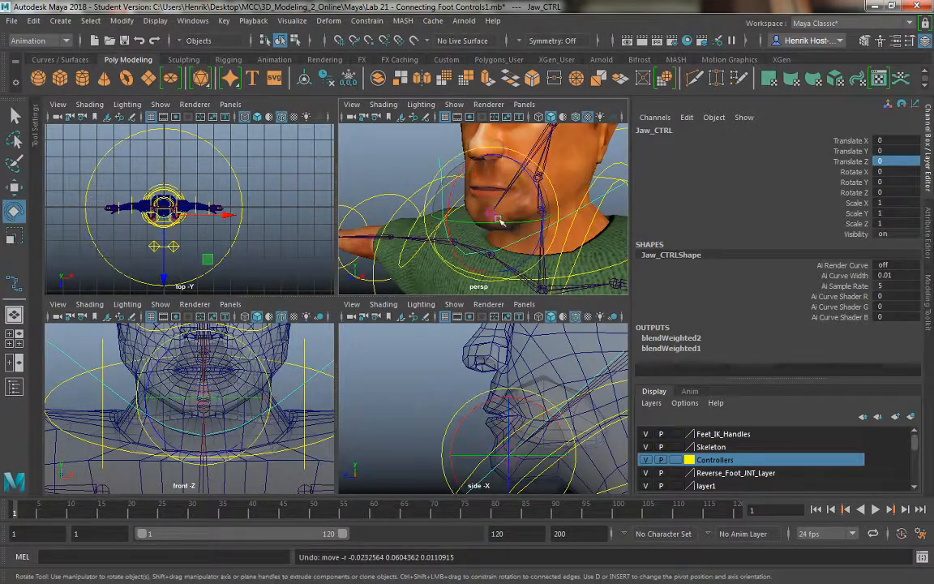
{"action": "left_click_drag", "start_coordinate": [480, 193], "coordinate": [489, 197]}
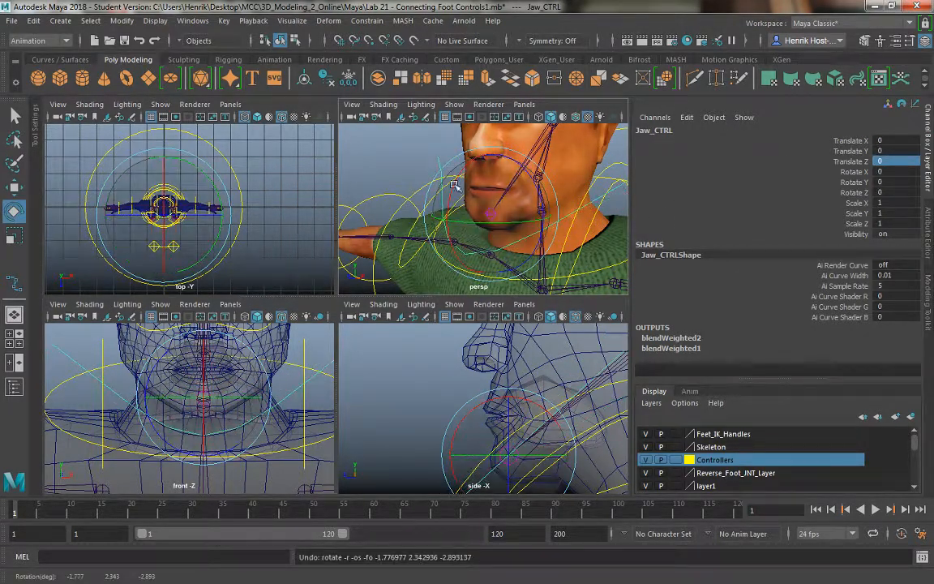
{"action": "key", "text": "ctrl+z"}
{"action": "left_click", "coordinate": [421, 146]}
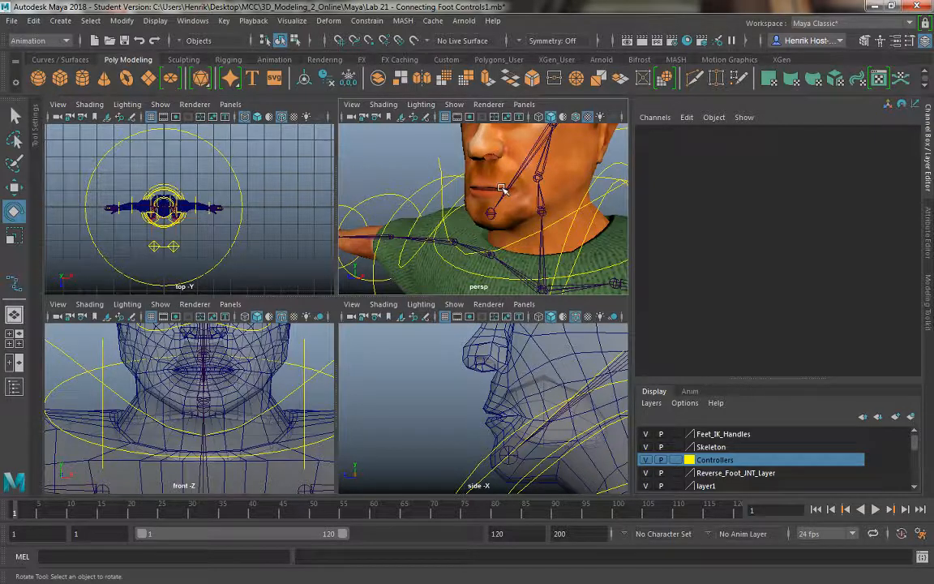
- Examine the whole character rig with all its controllers in a maximized perspective view
{"action": "left_click_drag", "start_coordinate": [528, 242], "coordinate": [480, 217], "text": "alt"}
{"action": "left_click_drag", "start_coordinate": [416, 217], "coordinate": [446, 227], "text": "alt"}
{"action": "right_click_drag", "start_coordinate": [544, 252], "coordinate": [481, 224], "text": "alt"}
{"action": "left_click_drag", "start_coordinate": [481, 223], "coordinate": [516, 207], "text": "alt"}
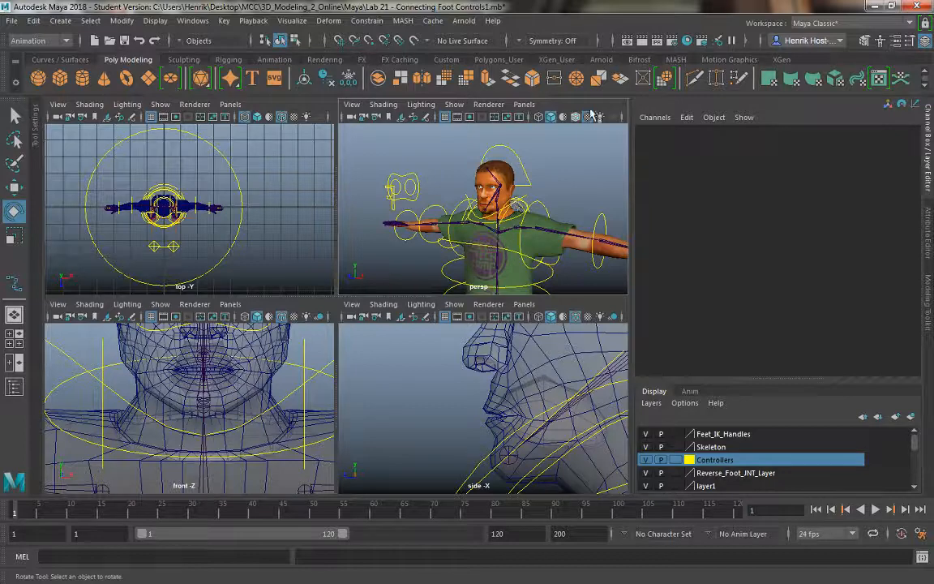
{"action": "left_click_drag", "start_coordinate": [516, 207], "coordinate": [551, 219], "text": "alt"}
{"action": "key", "text": "space"}
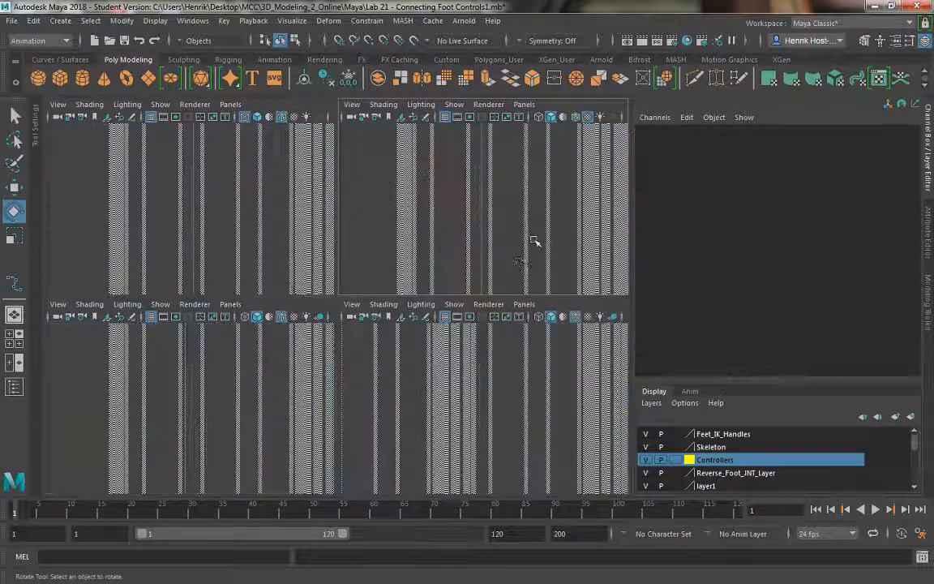
{"action": "right_click_drag", "start_coordinate": [431, 348], "coordinate": [395, 305], "text": "alt"}
{"action": "middle_click_drag", "start_coordinate": [395, 305], "coordinate": [395, 250], "text": "alt"}
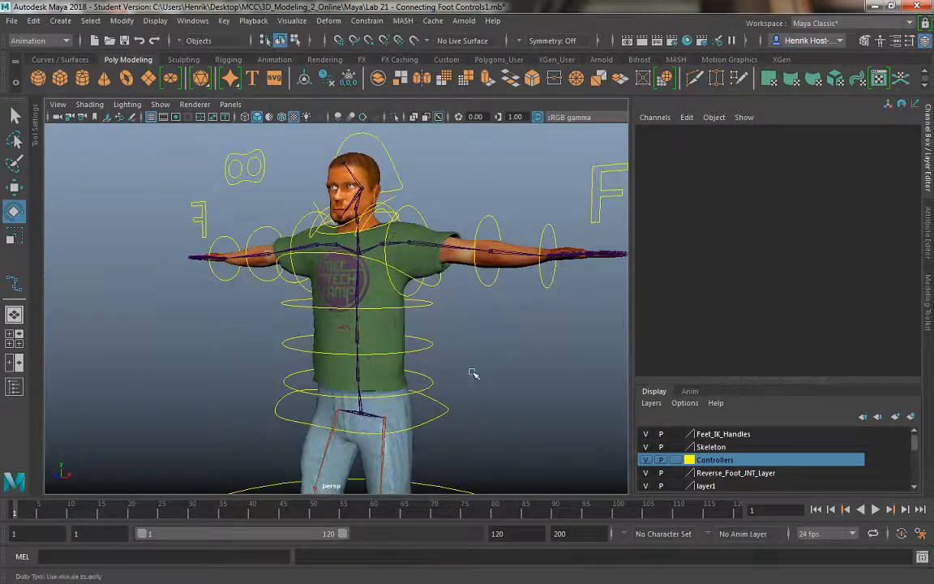
{"action": "right_click_drag", "start_coordinate": [474, 373], "coordinate": [448, 349], "text": "alt"}
{"action": "middle_click_drag", "start_coordinate": [448, 349], "coordinate": [451, 295], "text": "alt"}
{"action": "right_click_drag", "start_coordinate": [461, 325], "coordinate": [452, 302], "text": "alt"}
{"action": "left_click_drag", "start_coordinate": [453, 302], "coordinate": [459, 311], "text": "alt"}
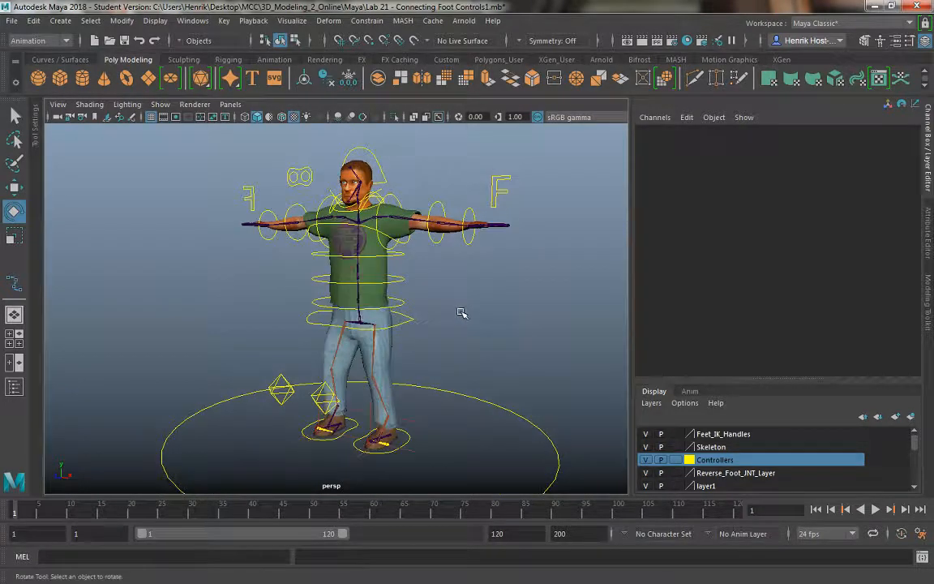